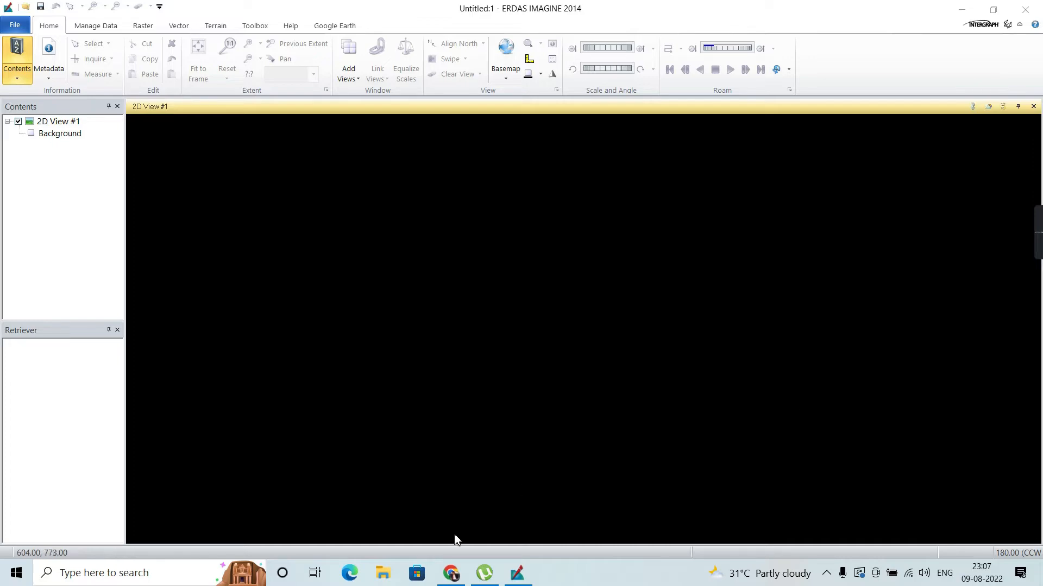
Step: Switch to Chrome, search Google for bhuvan, and open the Bhuvan 2D viewer from the Bhuvan - NRSC site
left_click(453, 576)
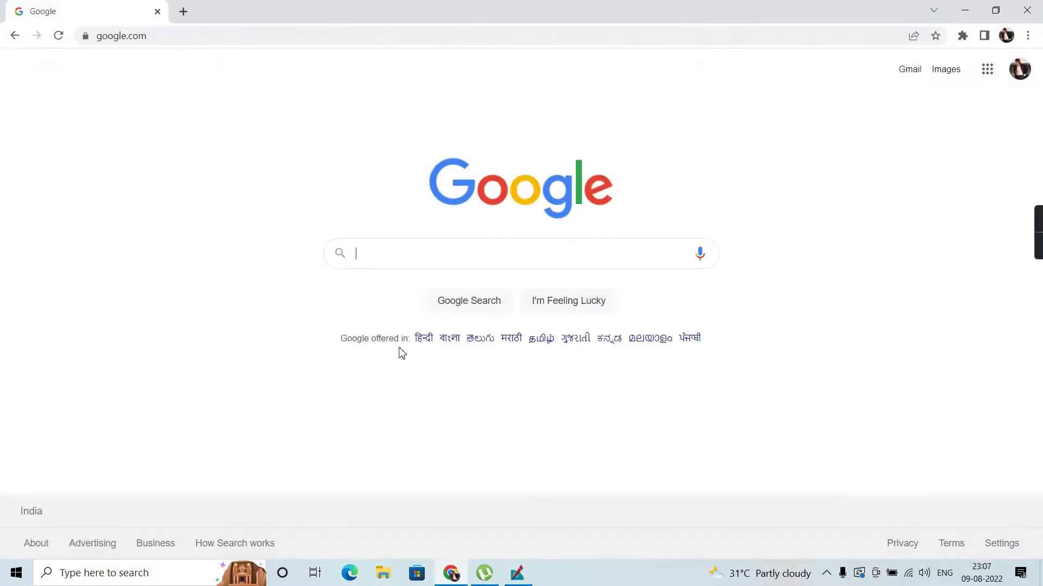
left_click(417, 254)
type("b")
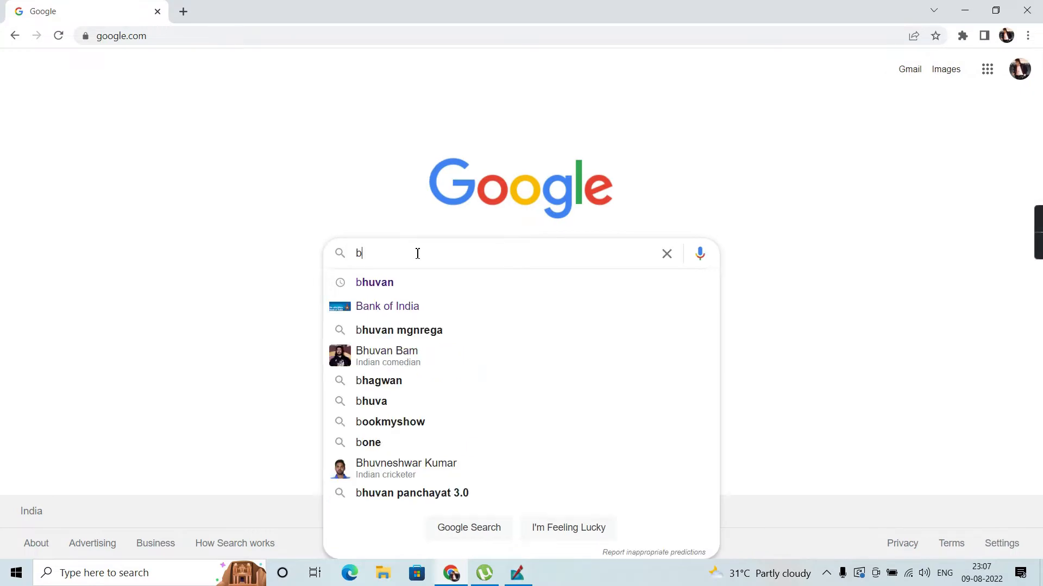
type("huvan")
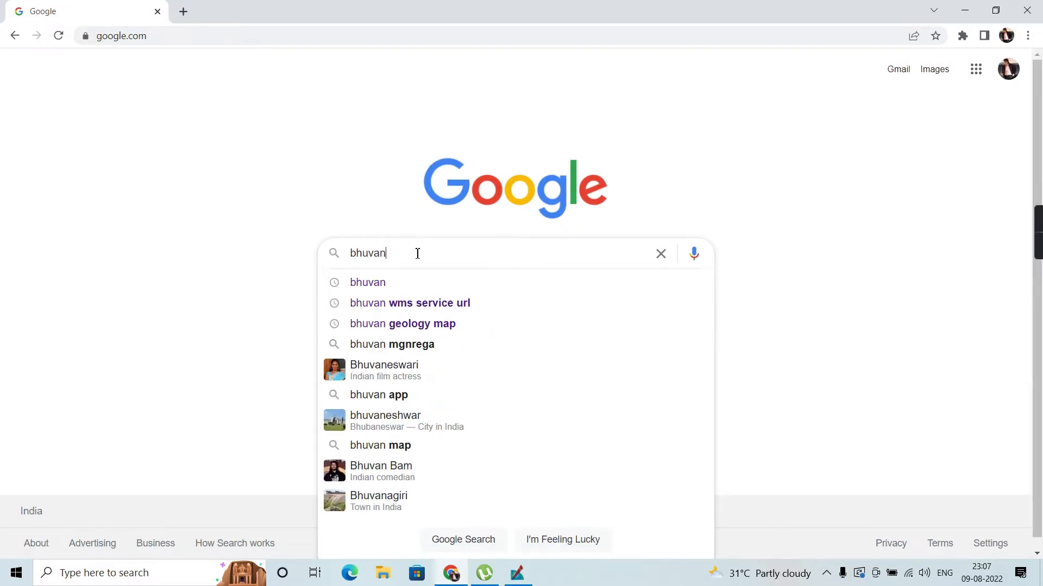
key("Return")
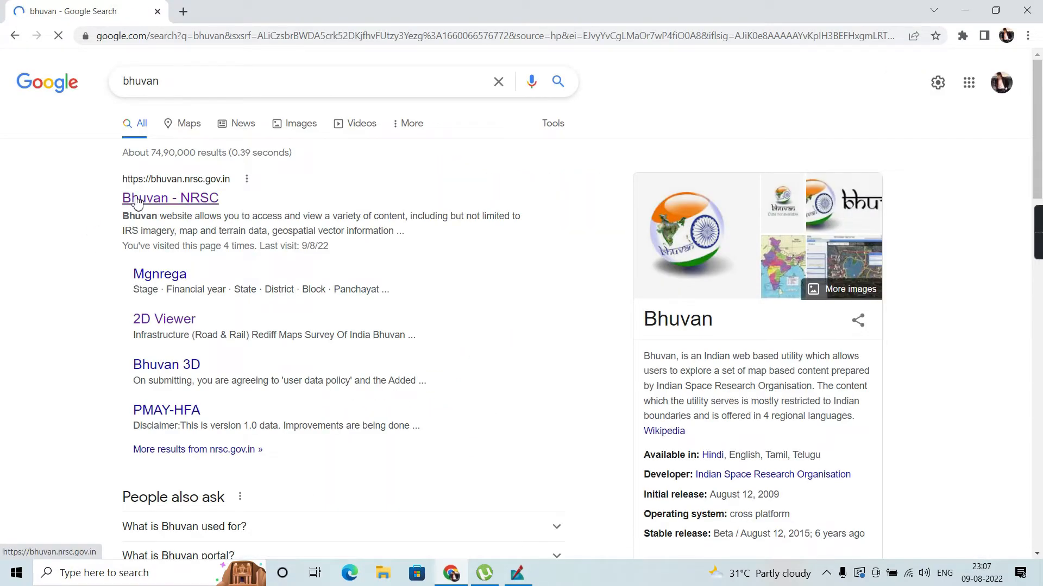
left_click(138, 202)
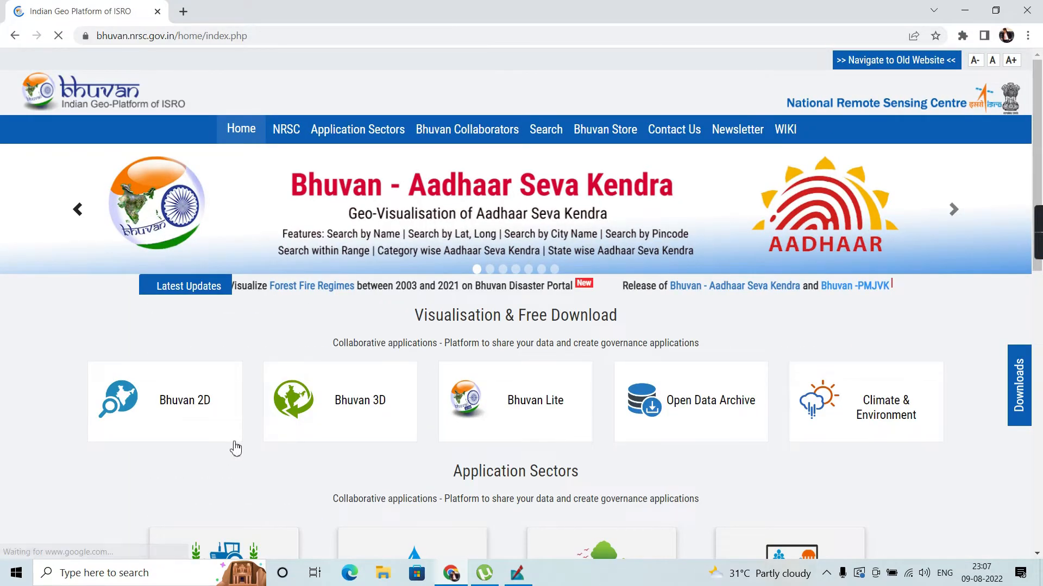
left_click(182, 403)
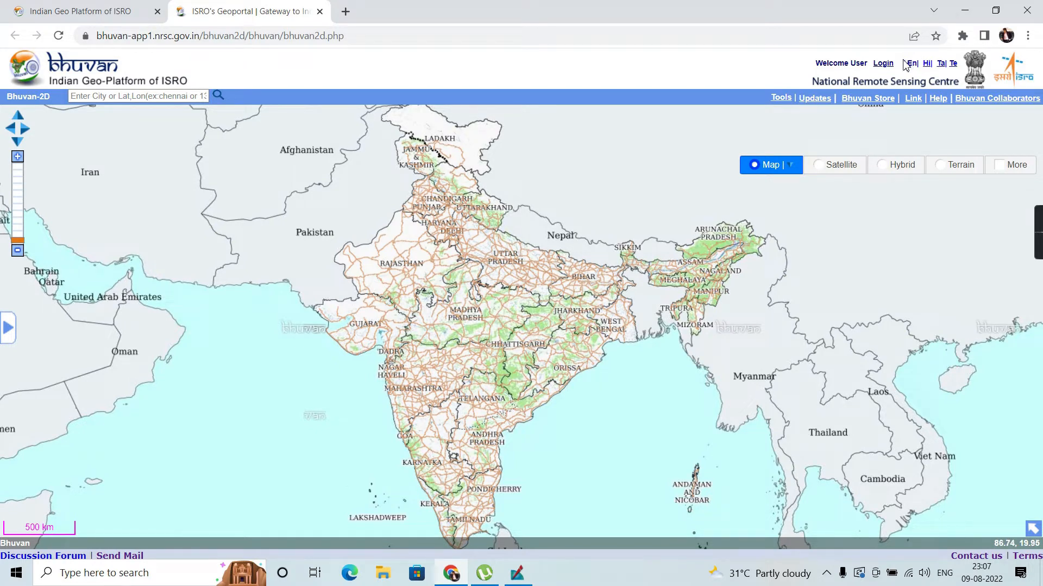
Step: View the new-user registration form, log in to the existing Bhuvan account, and close the login dialog
left_click(884, 66)
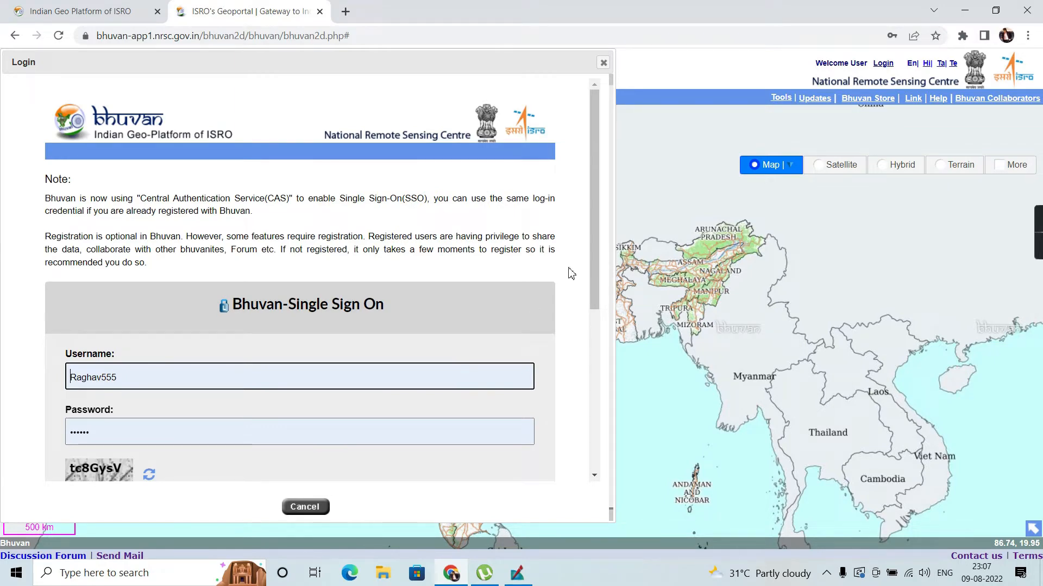
scroll(580, 253, "down", 5)
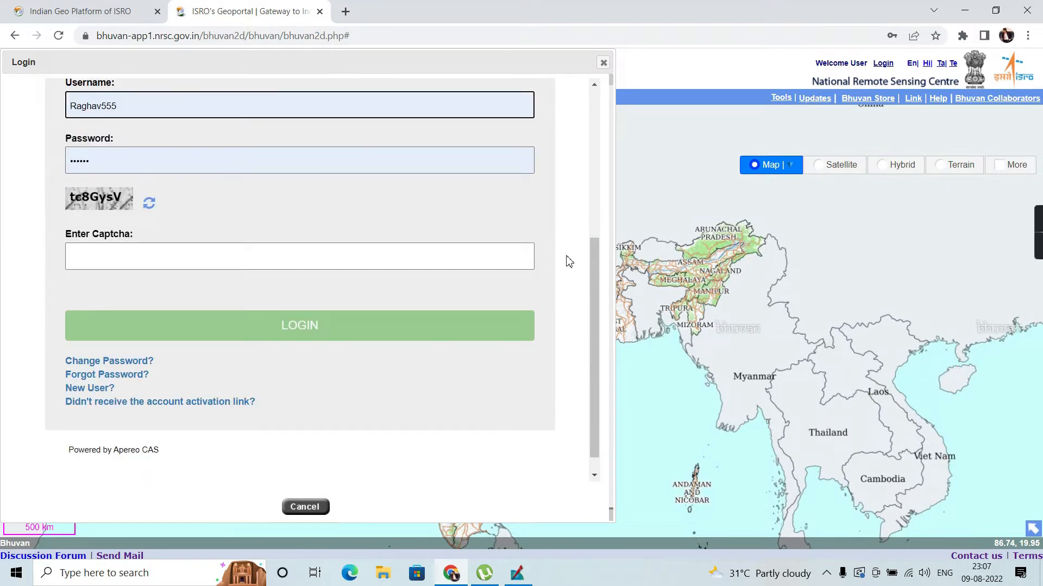
left_click(92, 389)
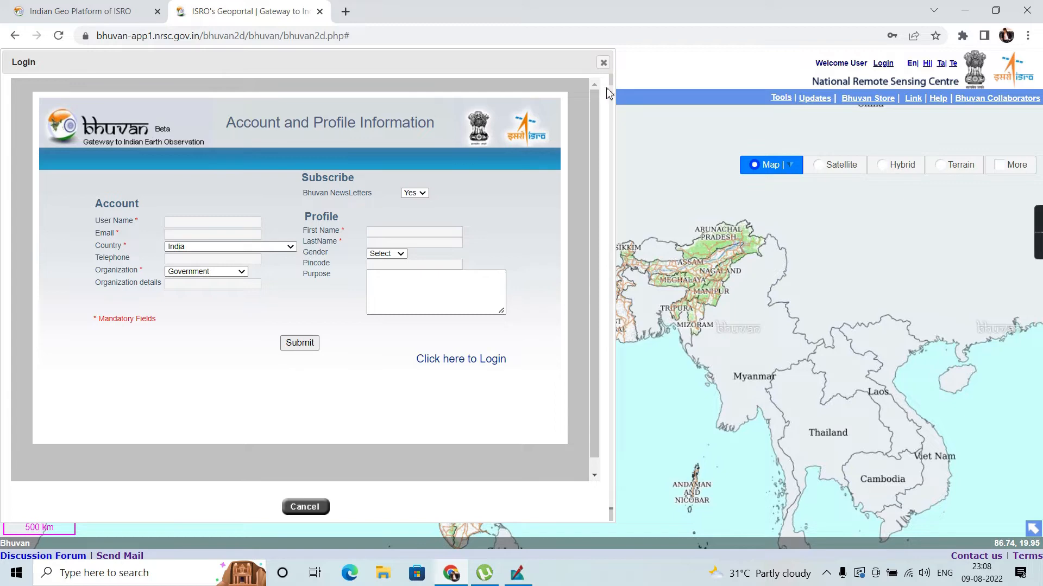
left_click(490, 360)
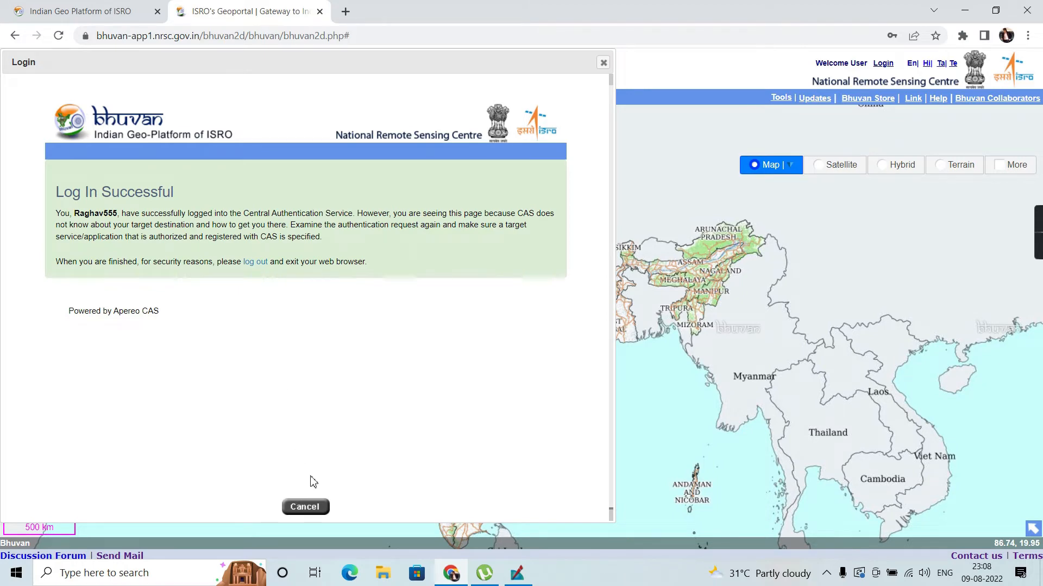
left_click(305, 507)
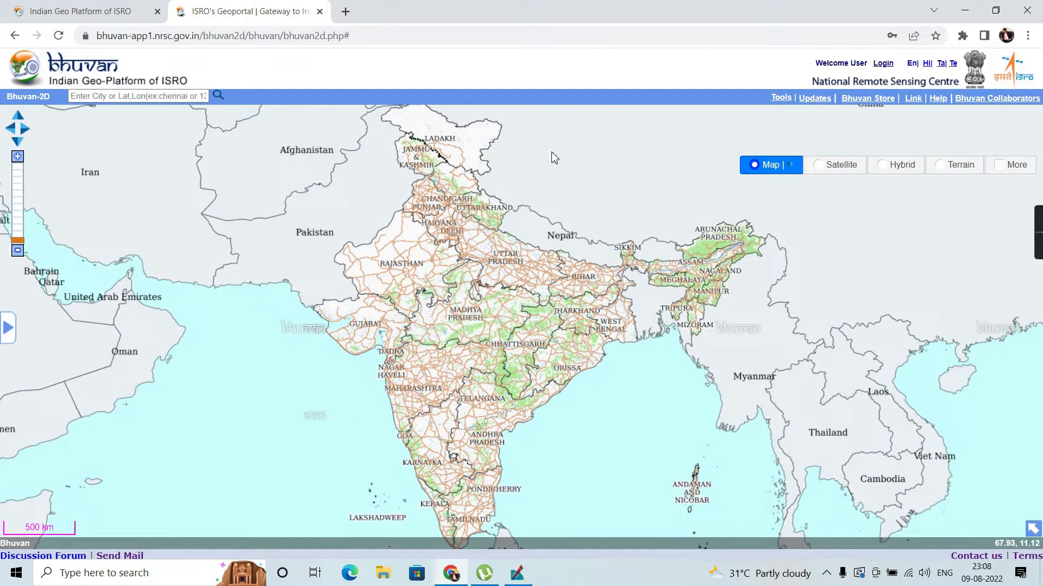
Step: Open the Resourcesat-1/Resourcesat-2:LISS III Ortho product from the Bhuvan Store and locate Chennai, Tamil Nadu on its map
left_click(878, 99)
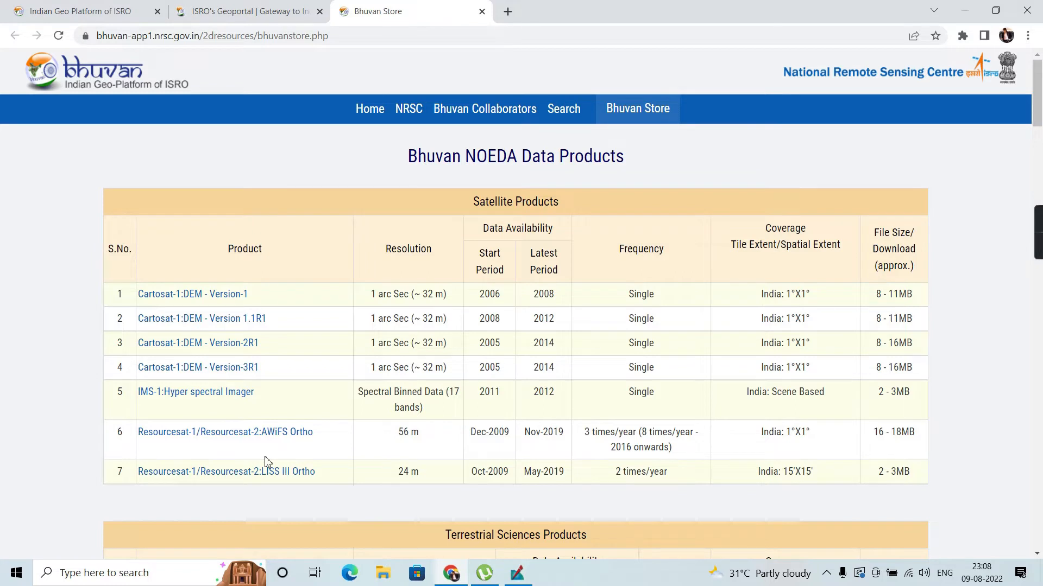
left_click(227, 473)
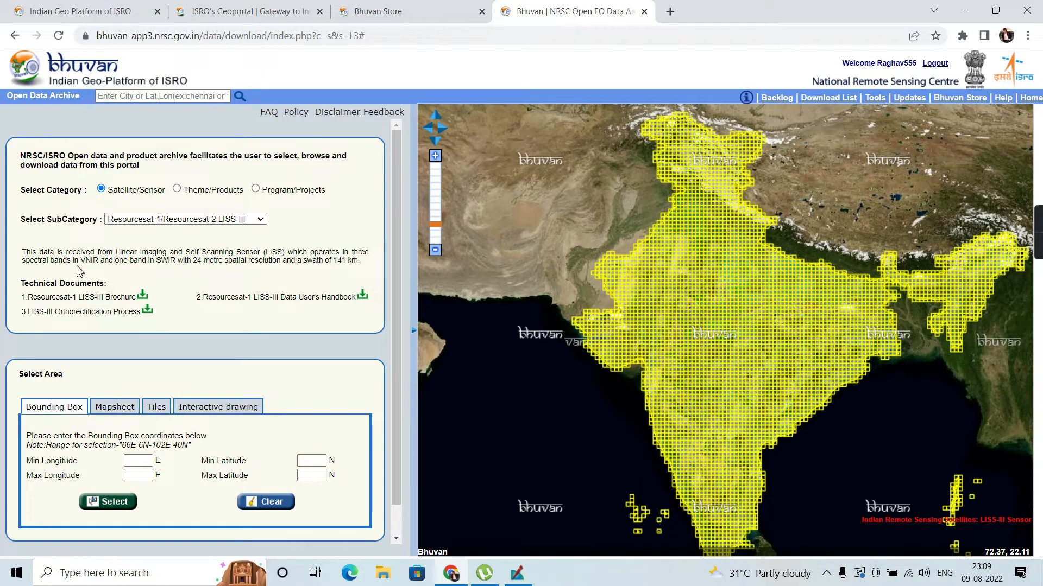
left_click(121, 101)
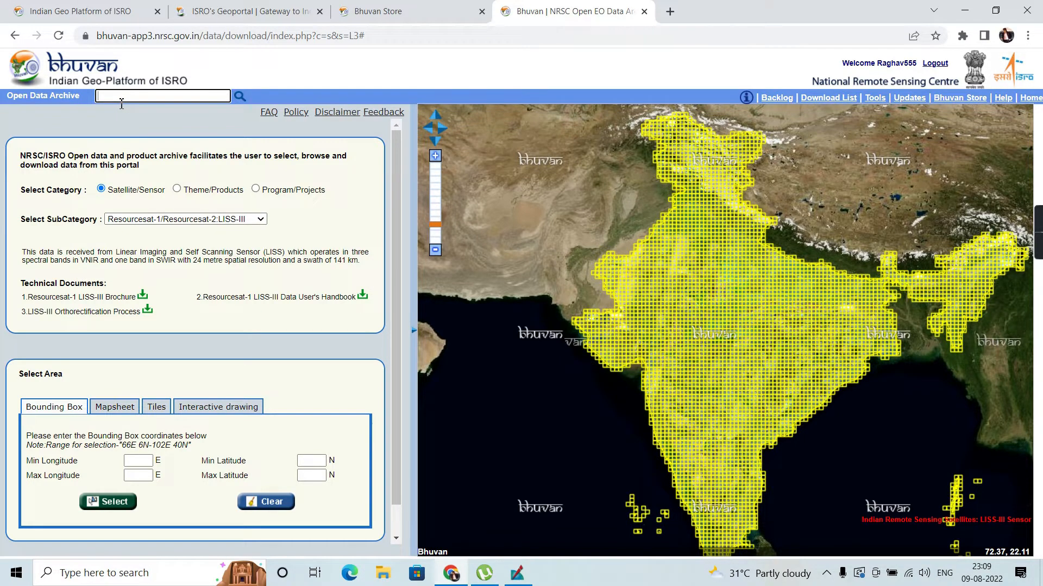
type("hennai")
left_click(240, 97)
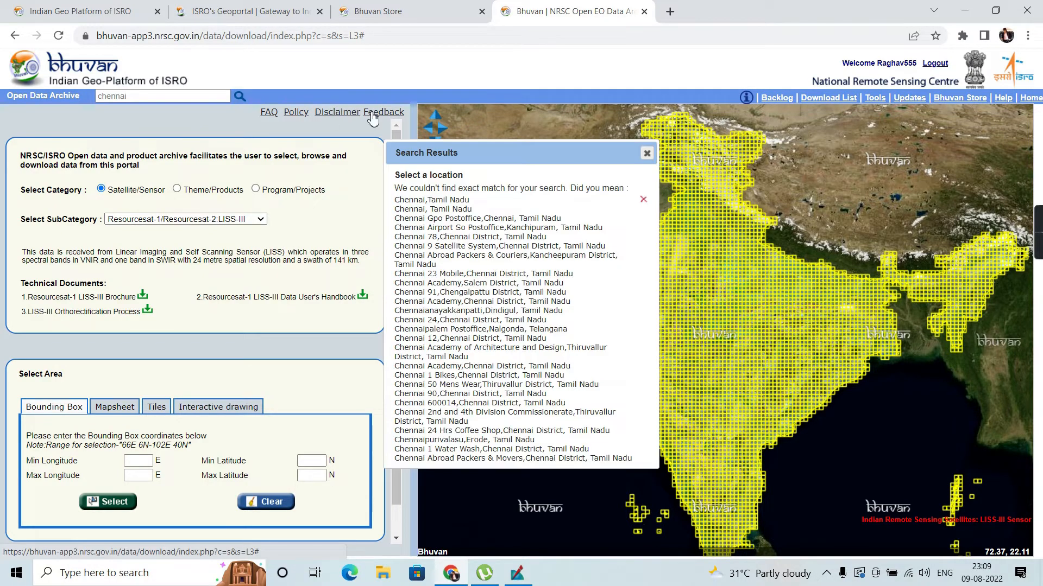
left_click(443, 201)
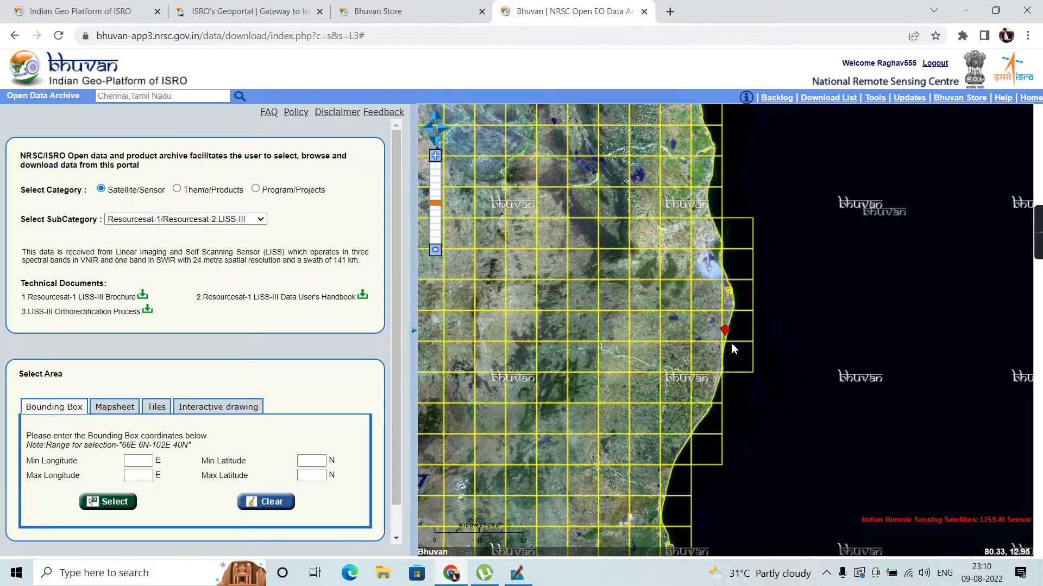
scroll(732, 349, "up", 2)
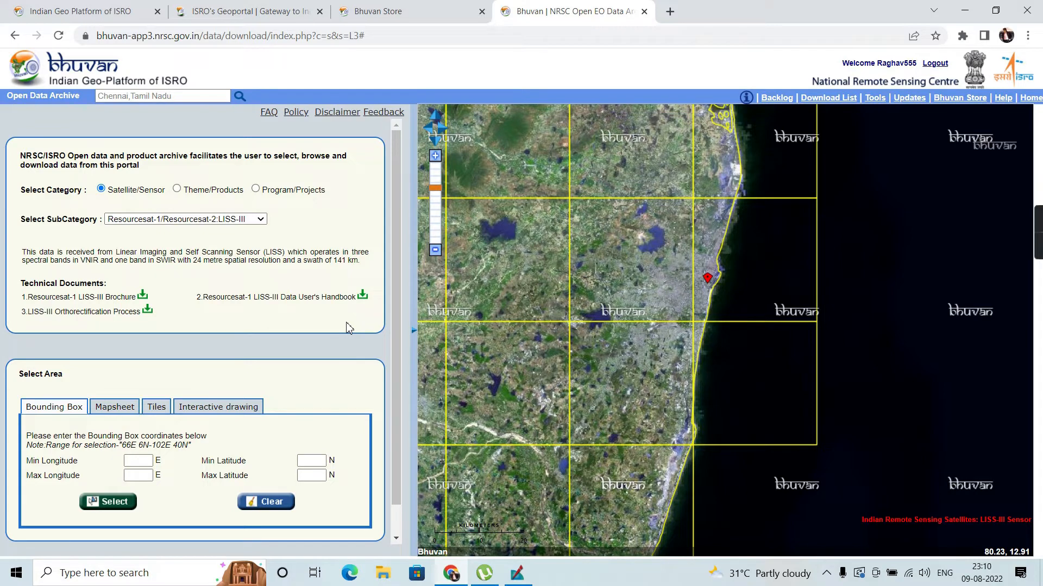
Step: Select the two-by-two block of map tiles covering Chennai and its coast, and list the data available for them
scroll(348, 328, "down", 1)
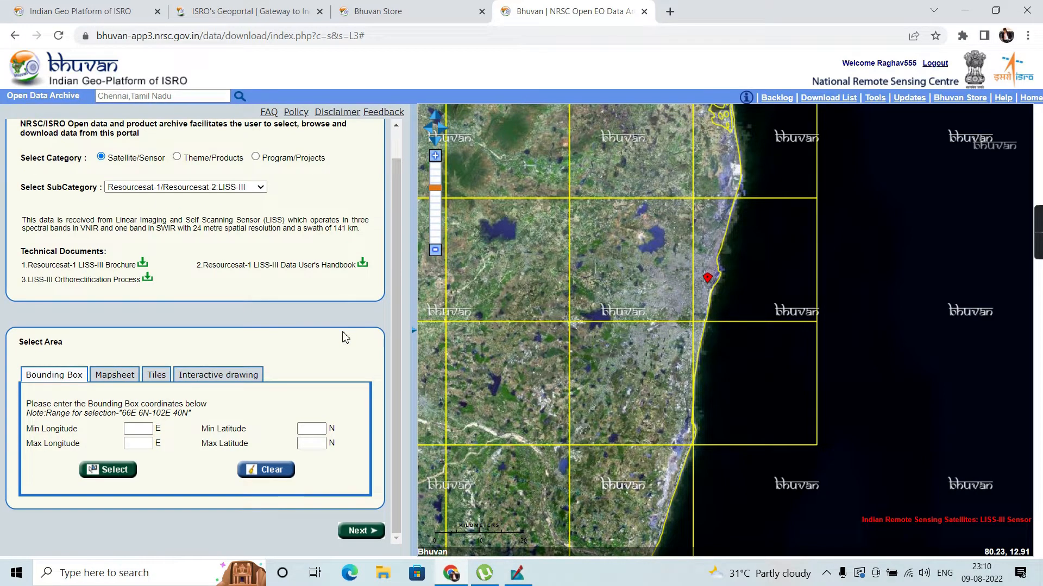
left_click(155, 380)
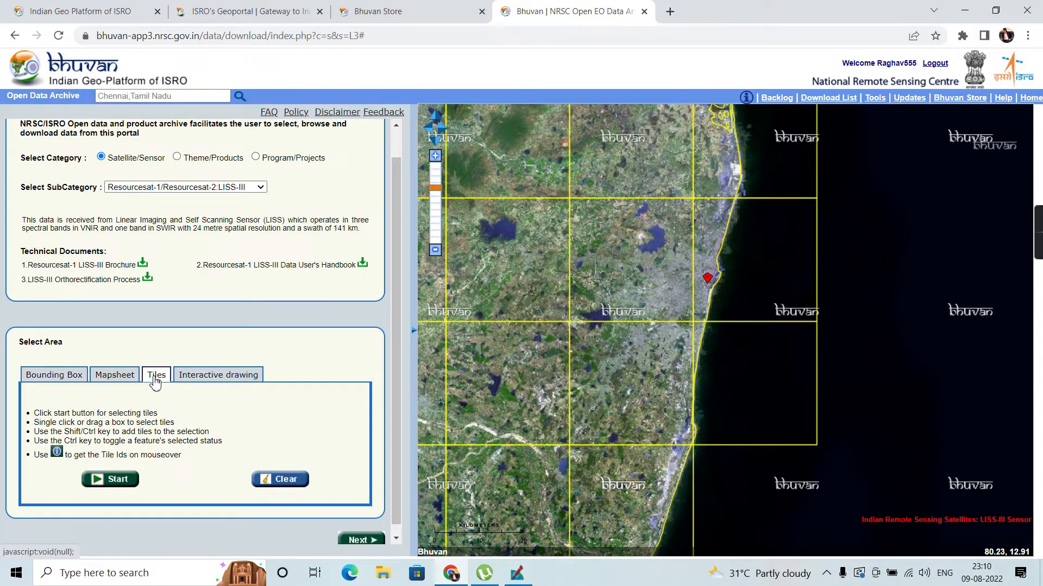
left_click(134, 478)
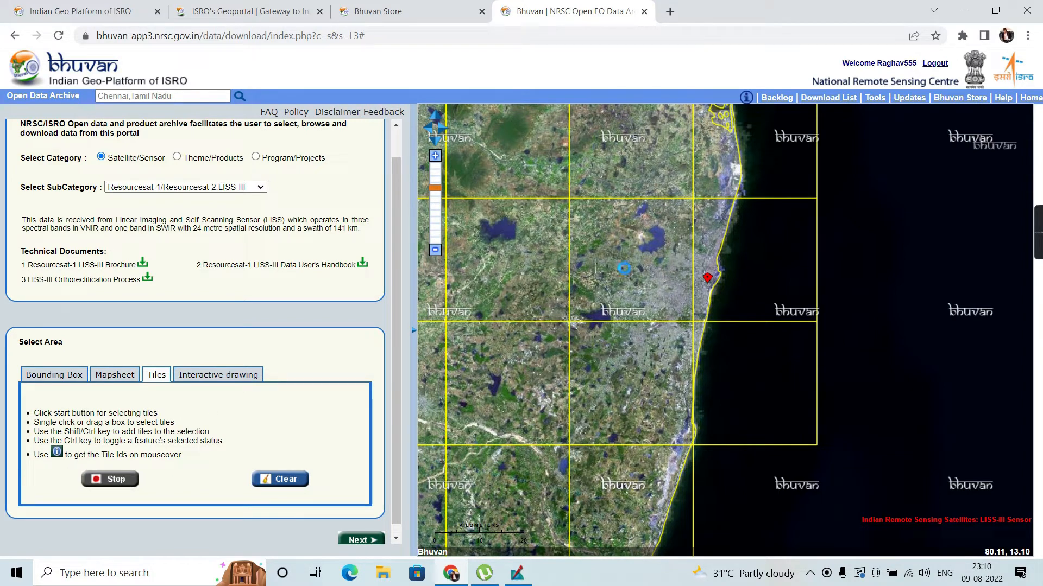
left_click(622, 268)
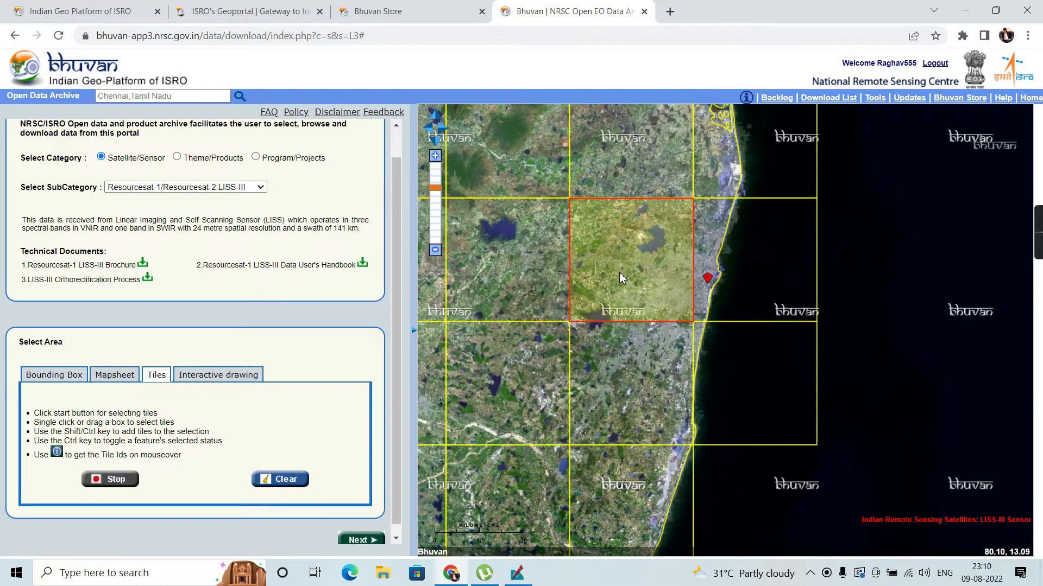
left_click(752, 253, "shift")
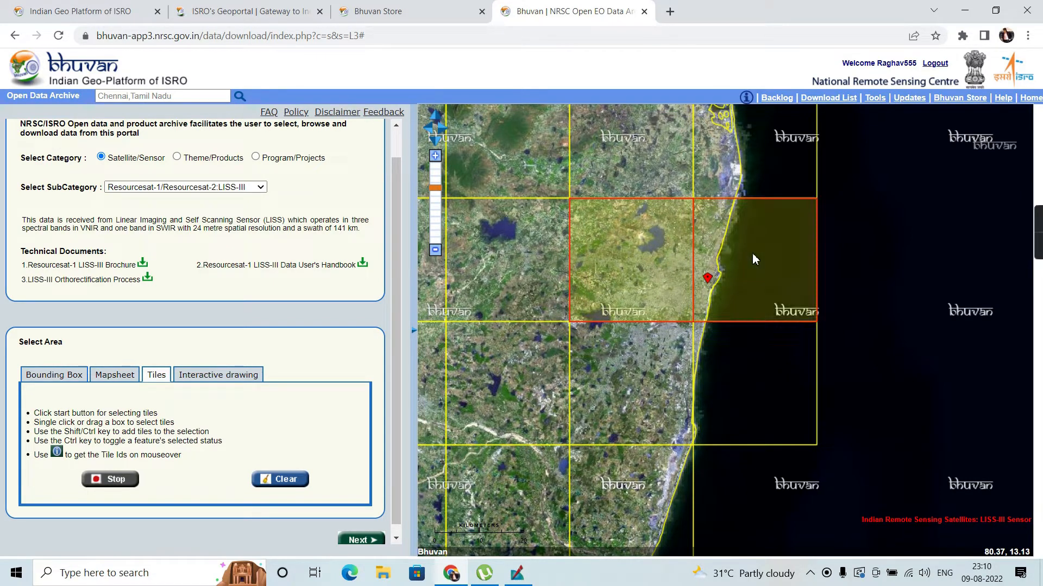
left_click(654, 367, "shift")
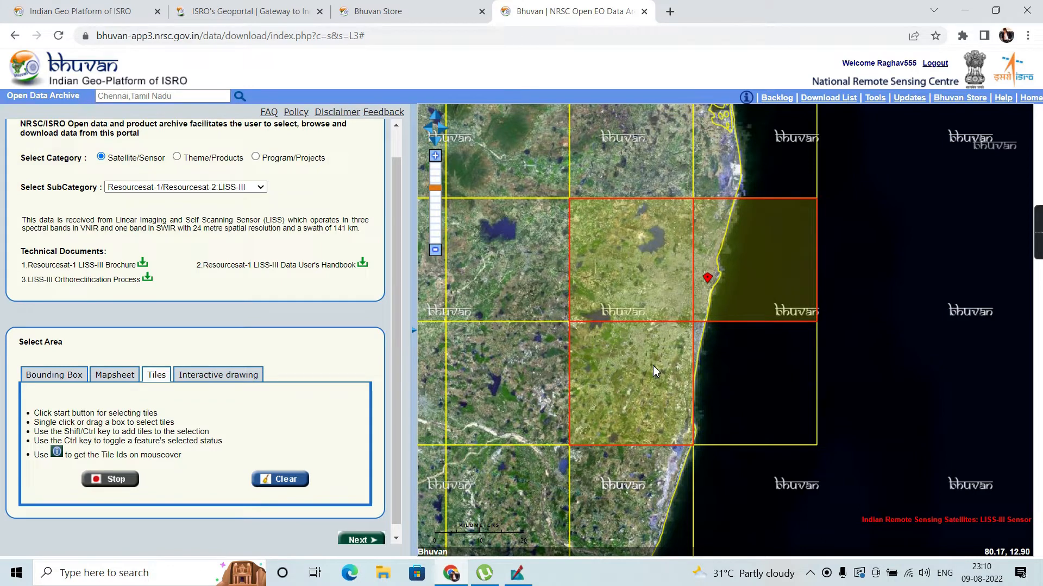
left_click(762, 386, "shift")
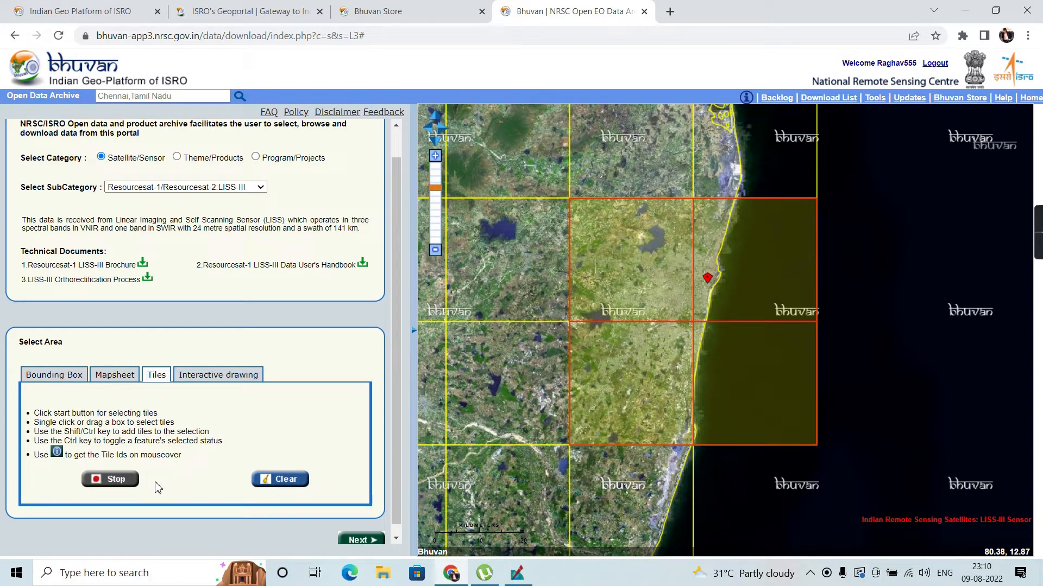
left_click(112, 480)
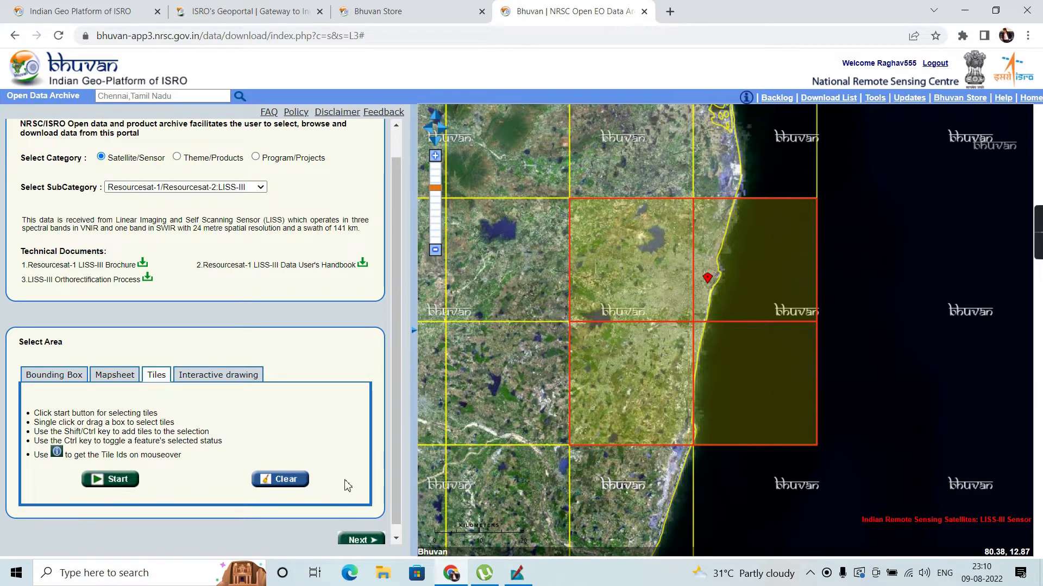
scroll(348, 485, "down", 1)
left_click(367, 531)
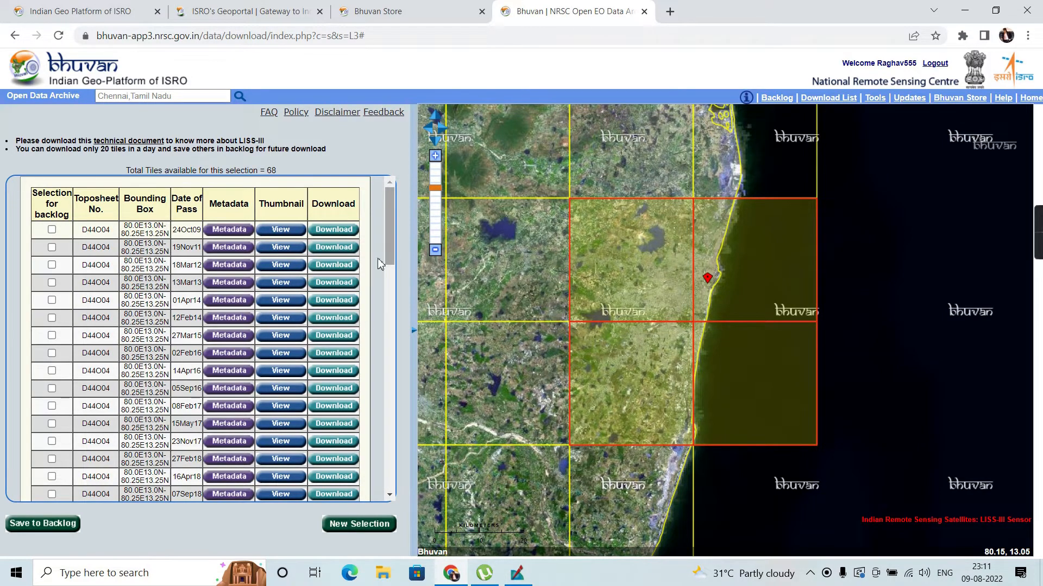
Step: Preview and download the D44O04 tile dated 22Feb19, and dismiss the download notice
scroll(361, 274, "down", 1)
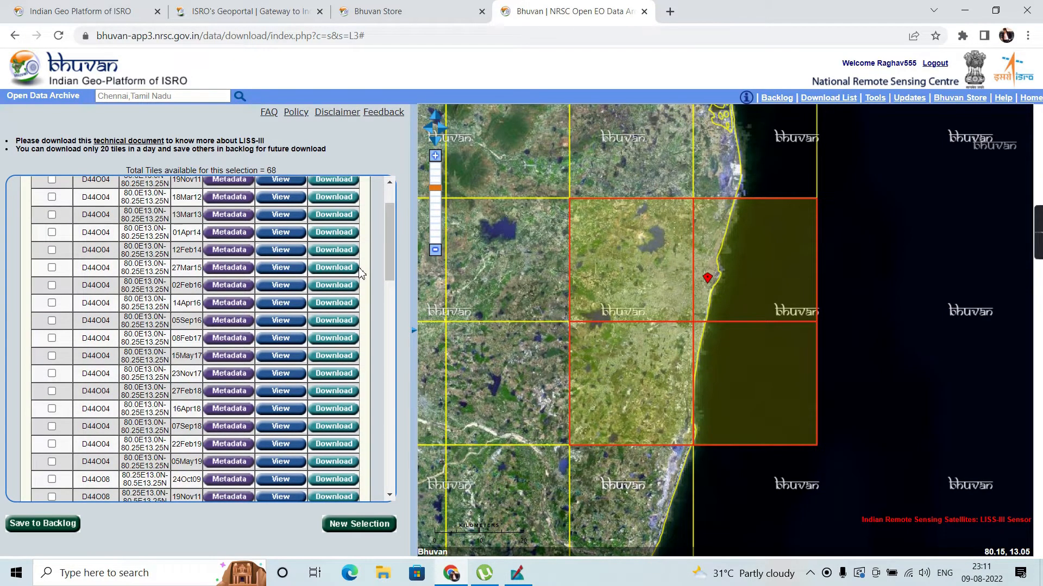
scroll(361, 275, "up", 1)
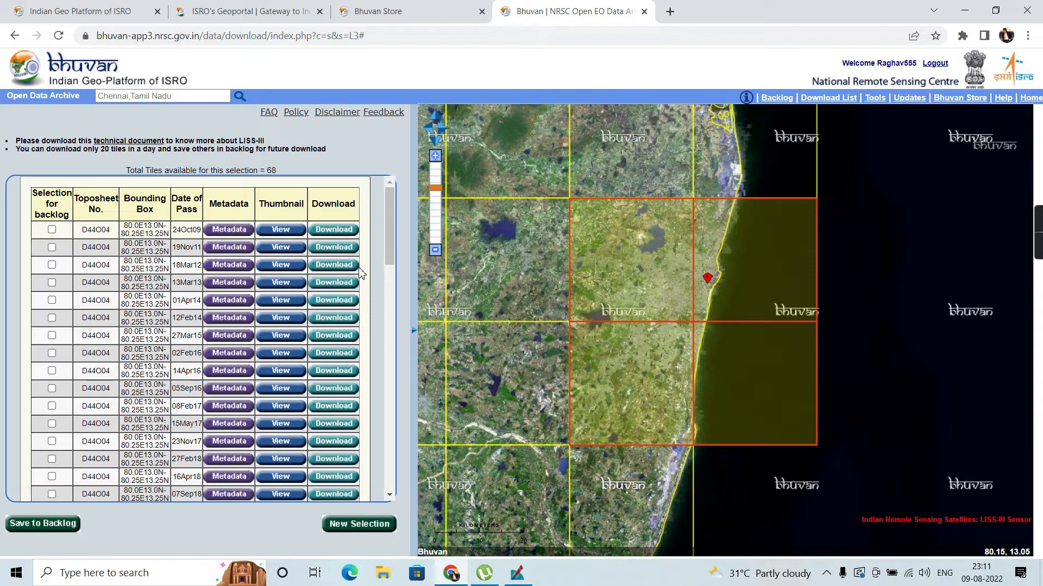
left_click_drag(389, 233, 388, 271)
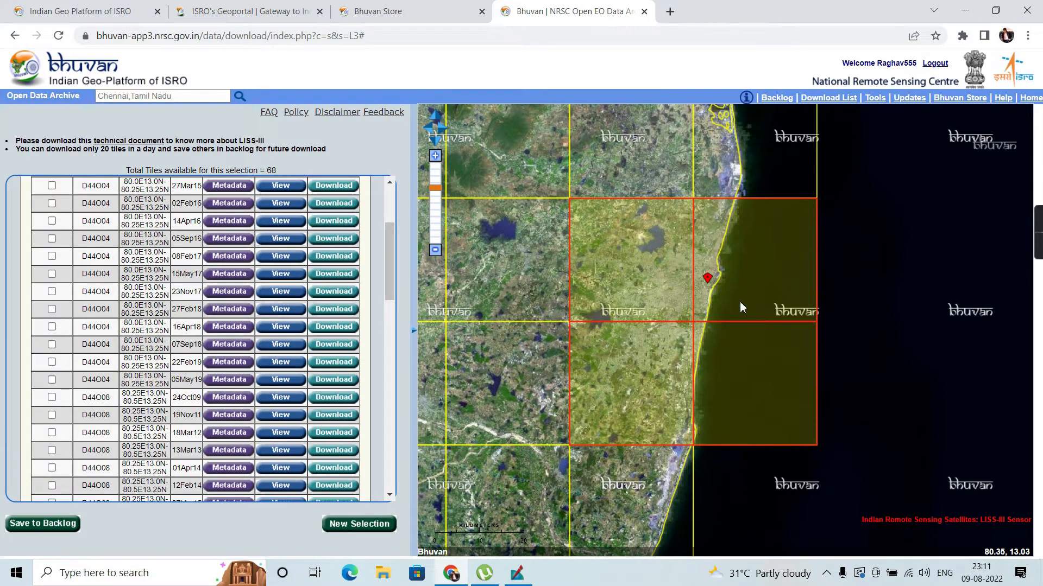
left_click(279, 368)
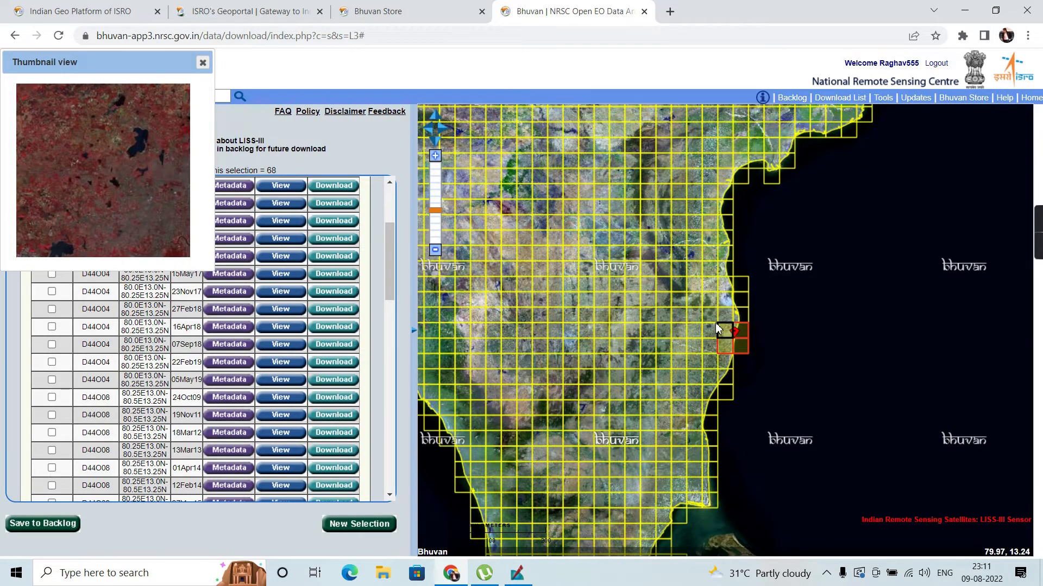
left_click(325, 363)
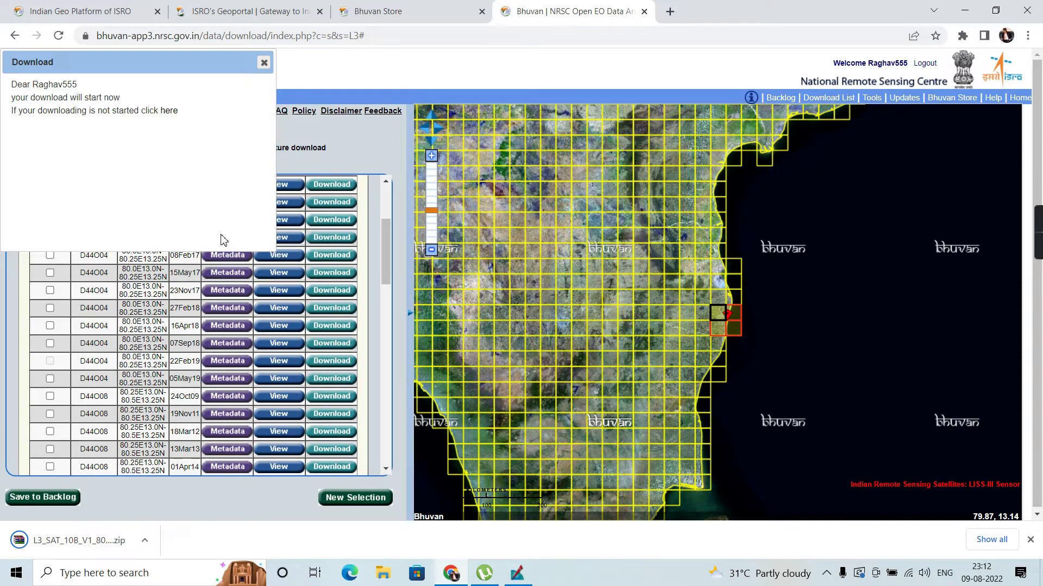
left_click(264, 62)
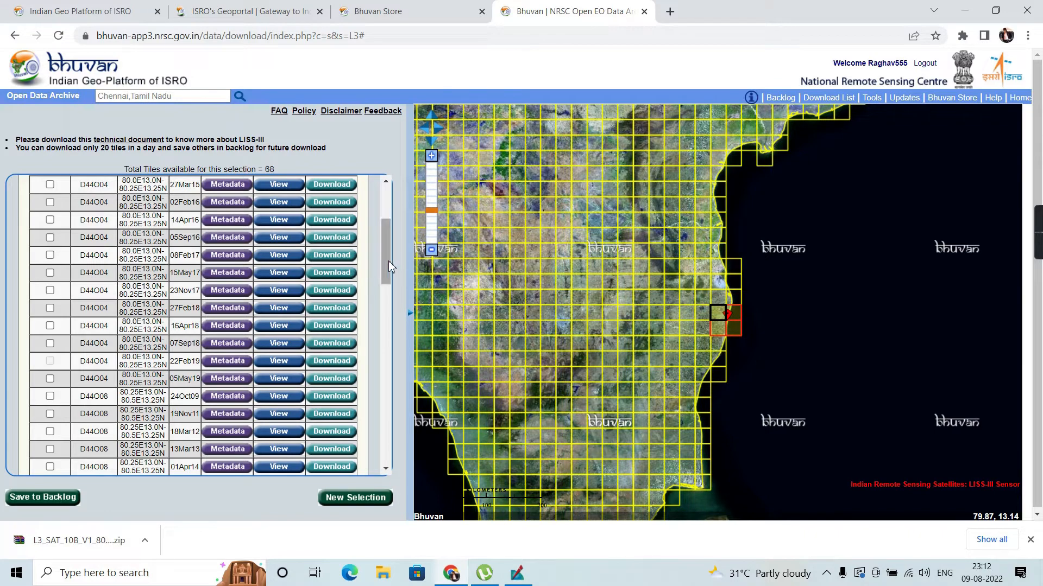
Step: Preview the D44O08 tile dated 22Feb19 and start its download
left_click_drag(389, 261, 380, 334)
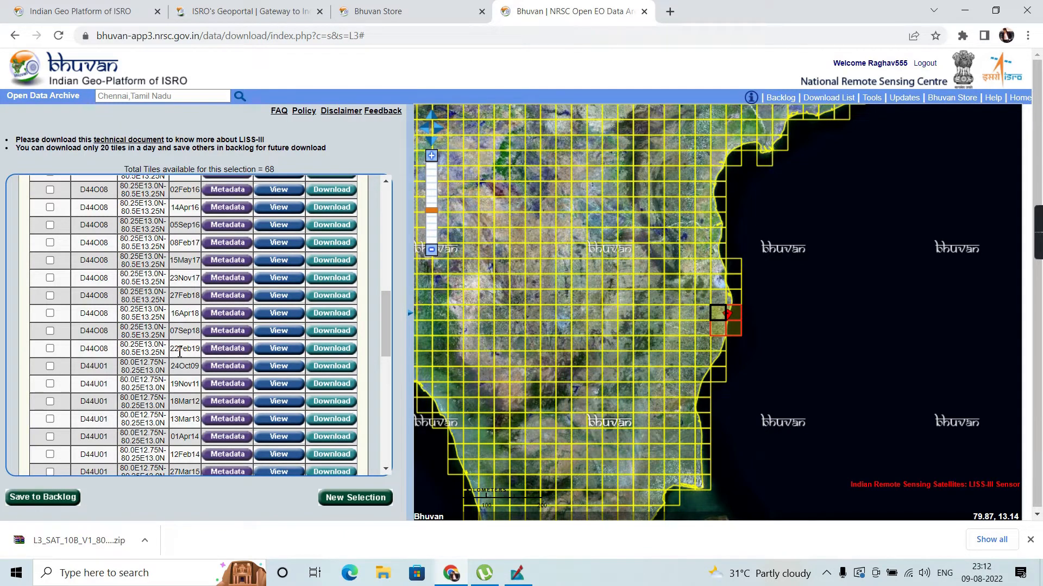
left_click(278, 350)
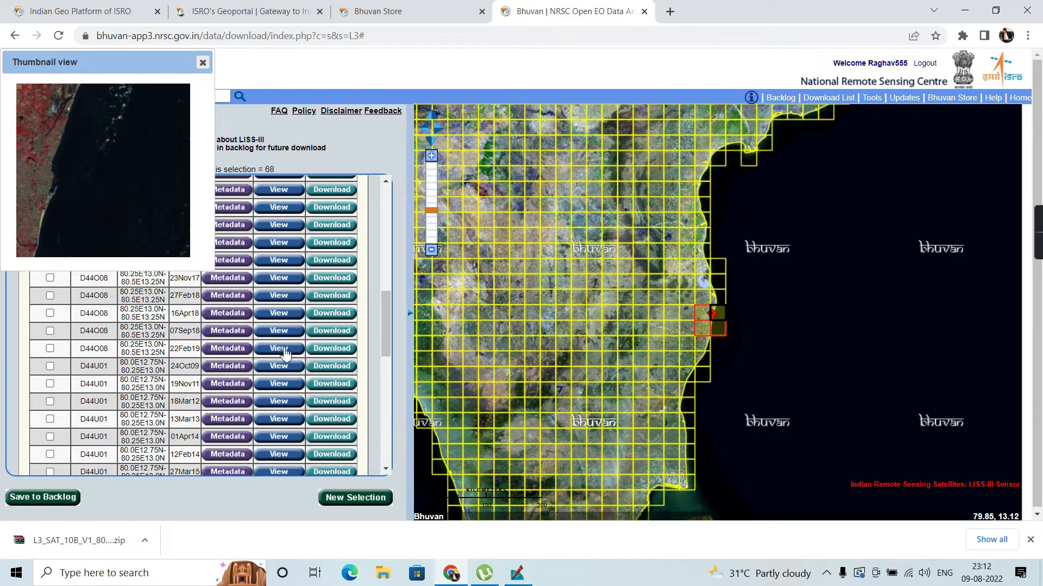
left_click(329, 350)
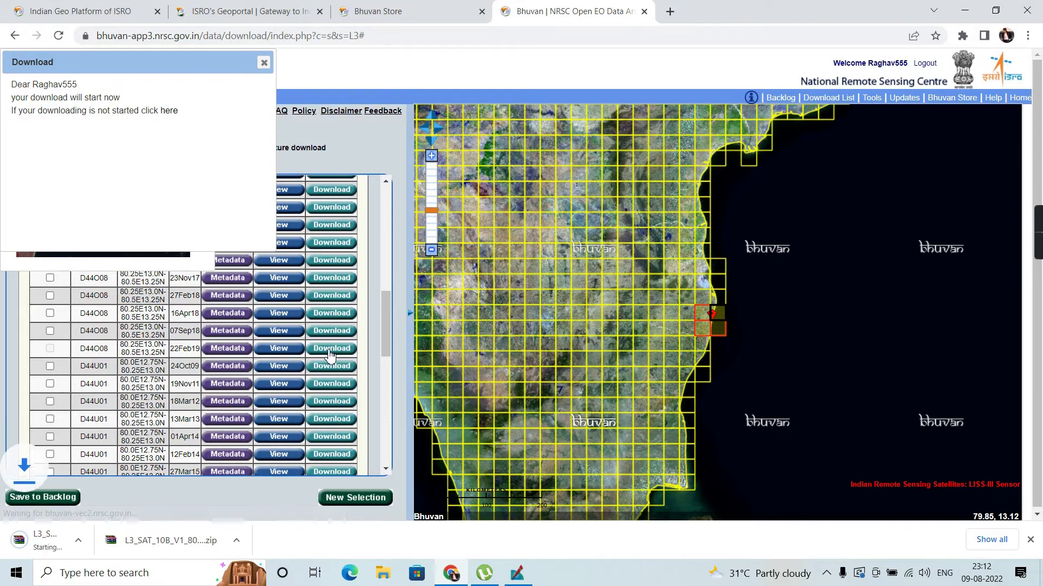
Step: Dismiss the D44O08 pop-ups, download the D44U01 tile dated 22Feb19, and preview that tile's 07Sep18 image
left_click(264, 62)
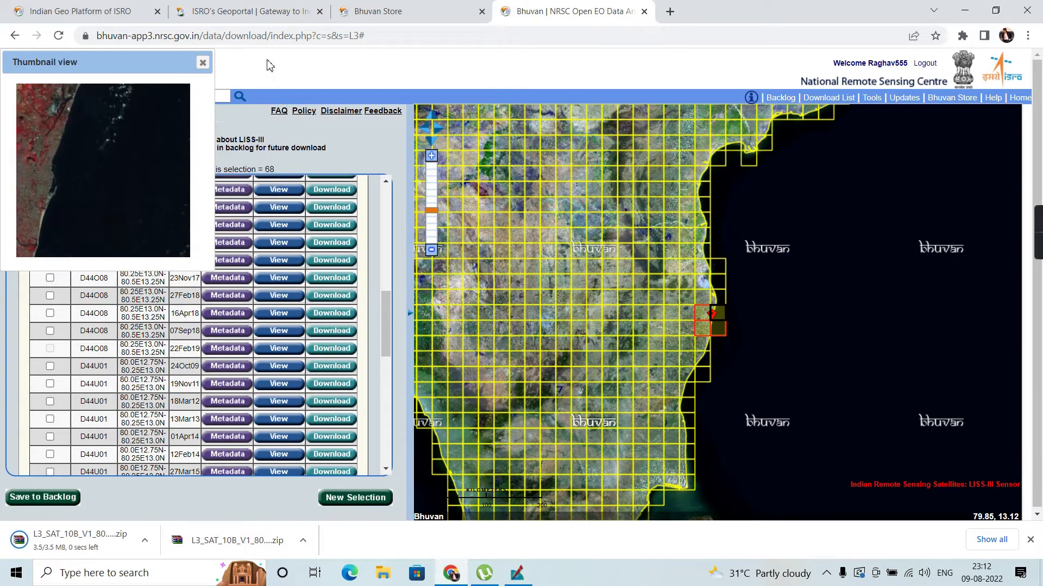
left_click(203, 63)
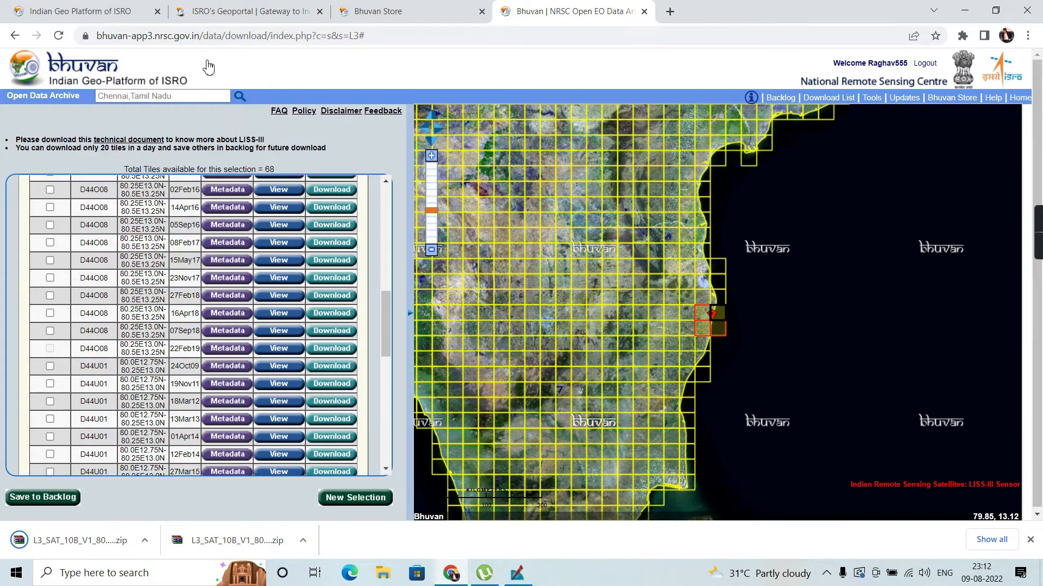
left_click_drag(387, 309, 381, 357)
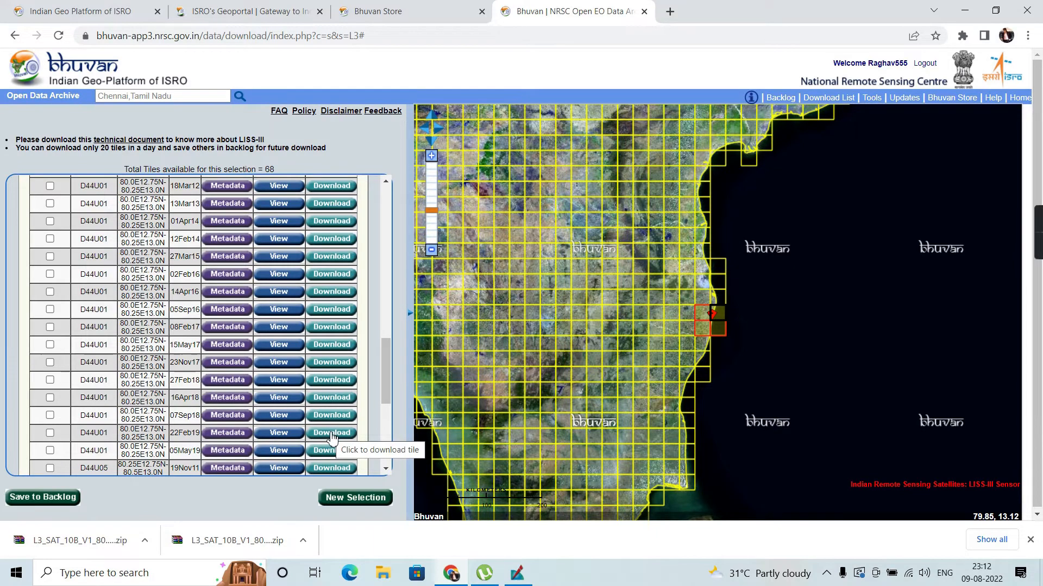
left_click(331, 434)
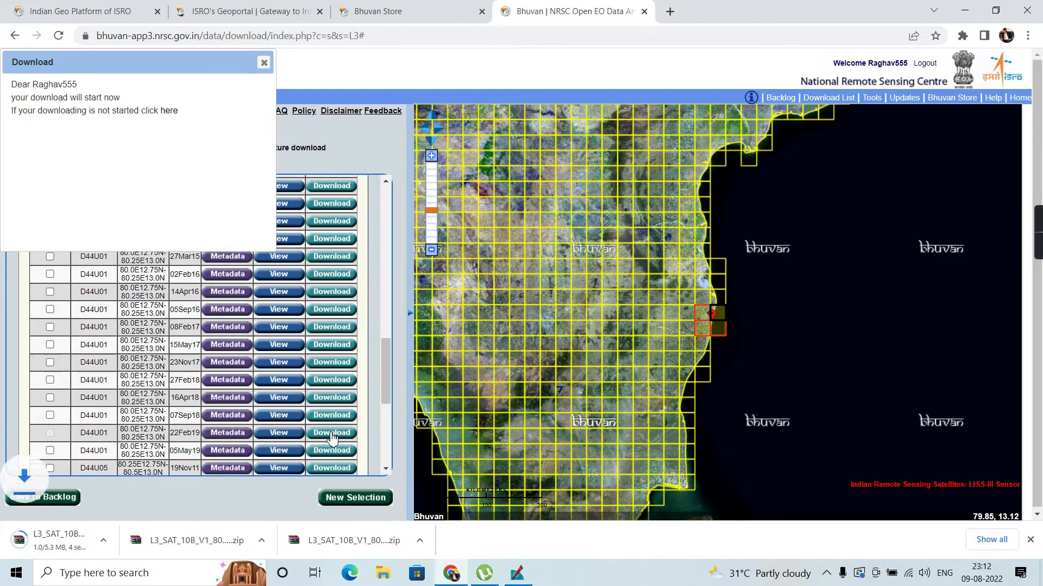
left_click(285, 418)
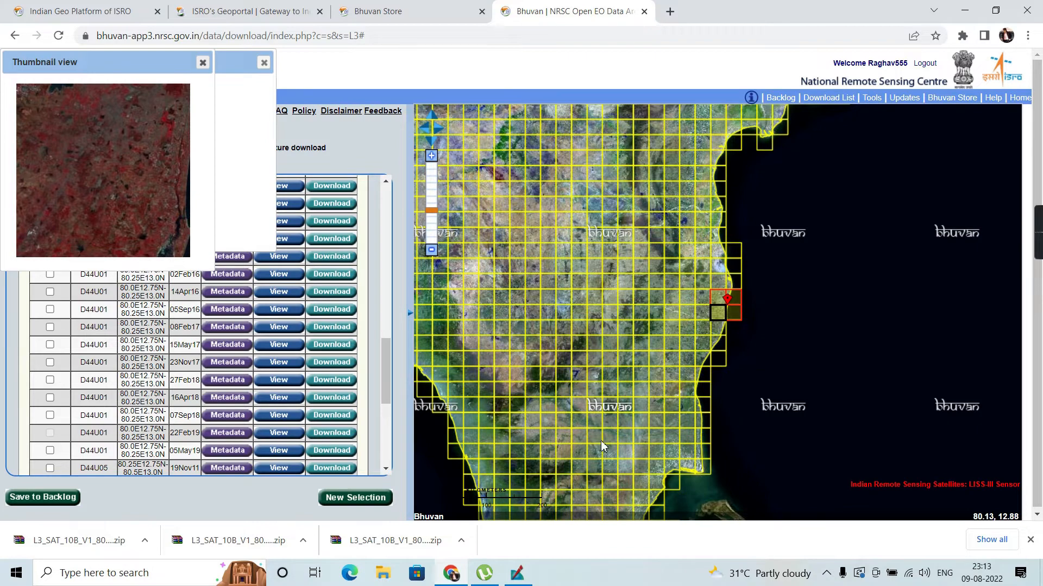
left_click(203, 63)
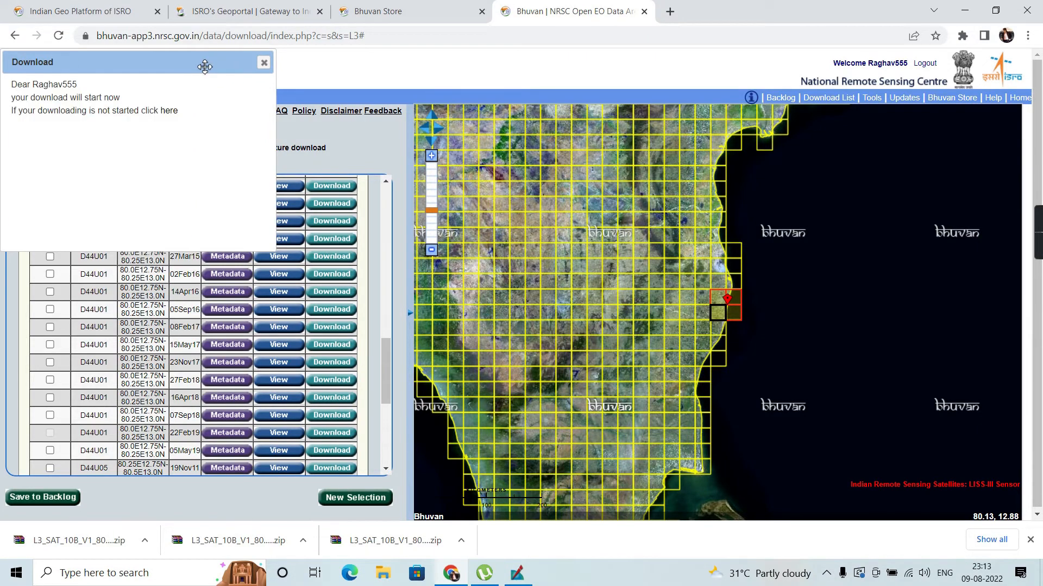
left_click(264, 64)
Step: Preview and download the D44U05 tile dated 22Feb19, and dismiss the download notice
left_click_drag(386, 376, 389, 441)
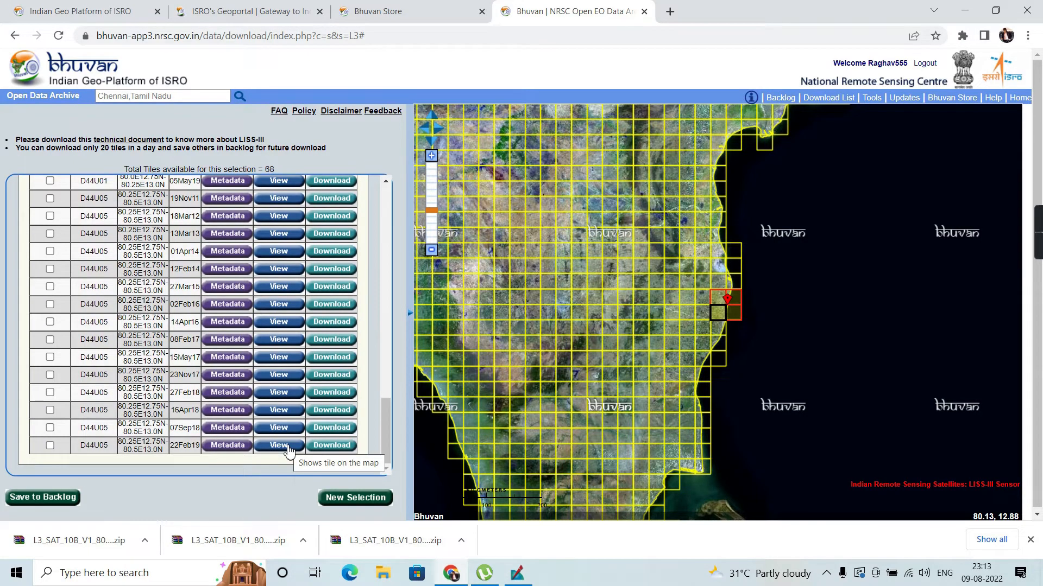
left_click(289, 450)
left_click(202, 63)
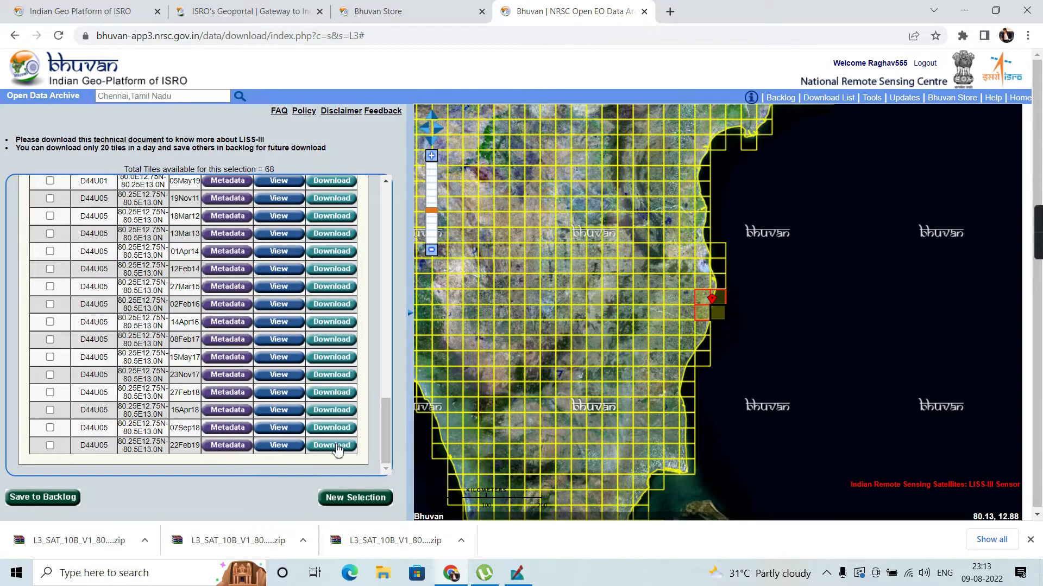
left_click(332, 446)
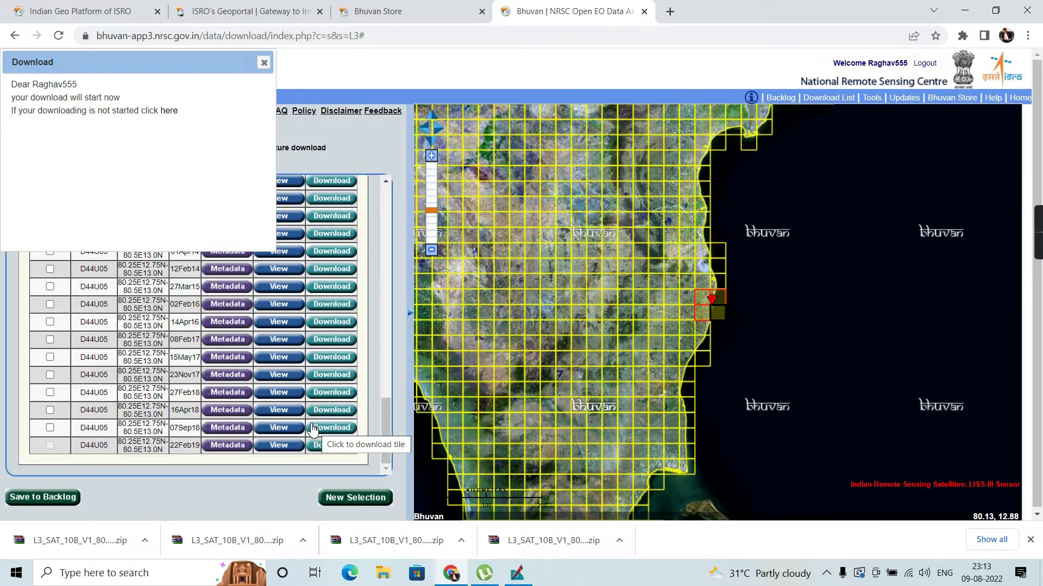
left_click(261, 64)
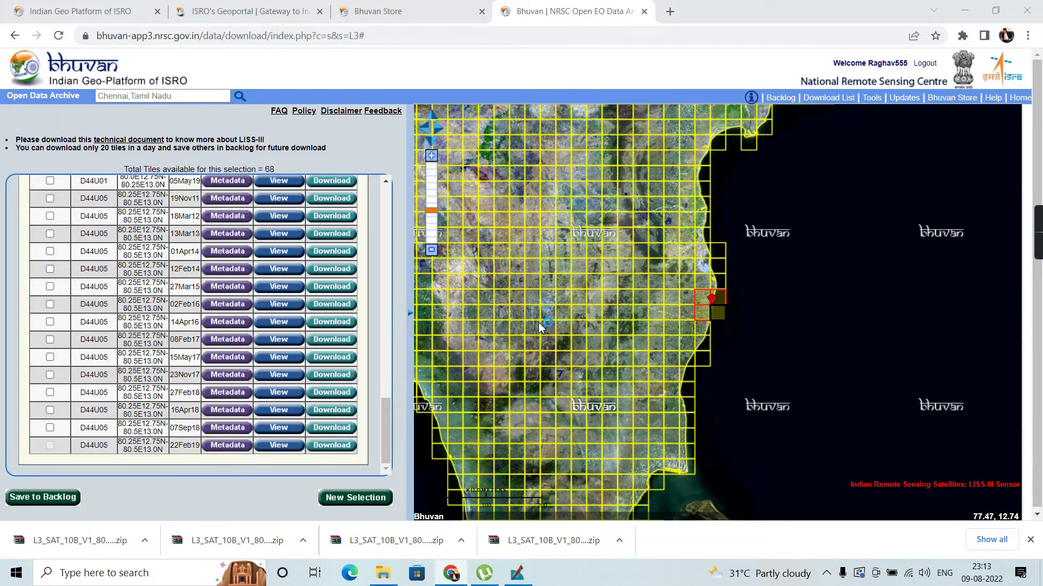
Step: Switch to File Explorer and extract the D44O04 archive from the Downloads folder into a new folder named liss on drive D:
key("super+e")
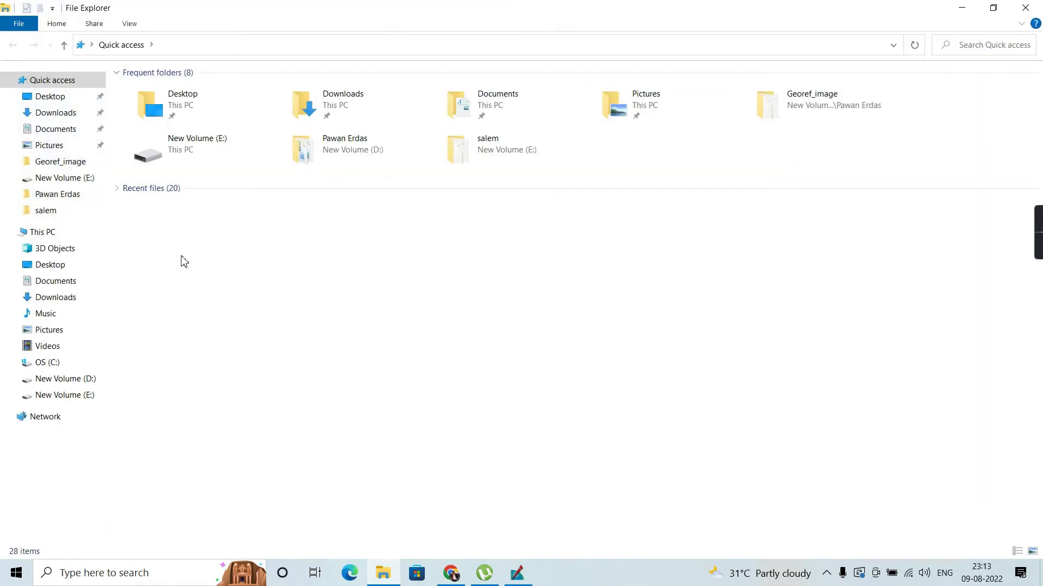
left_click(71, 112)
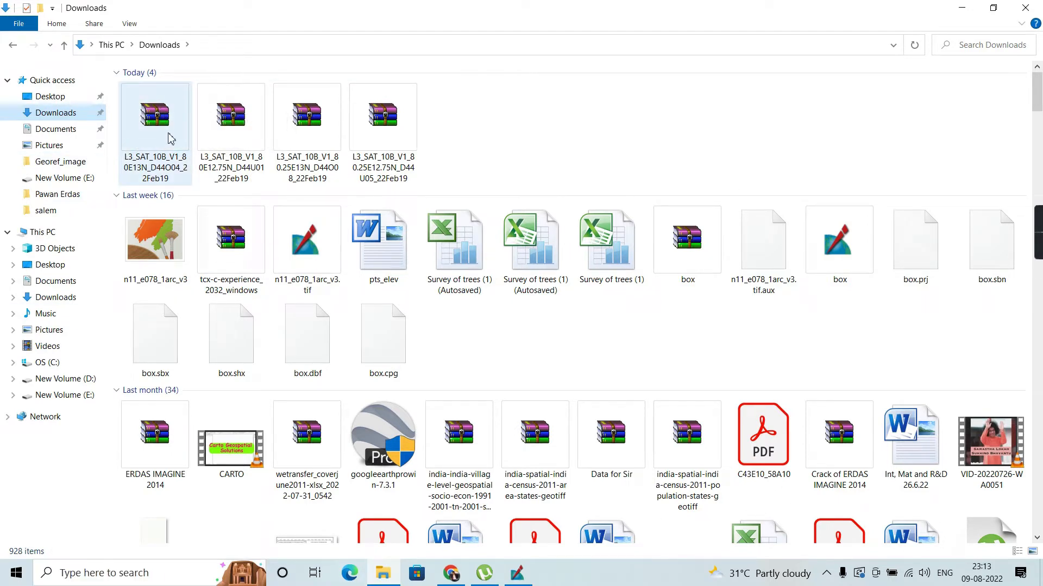
left_click(170, 135)
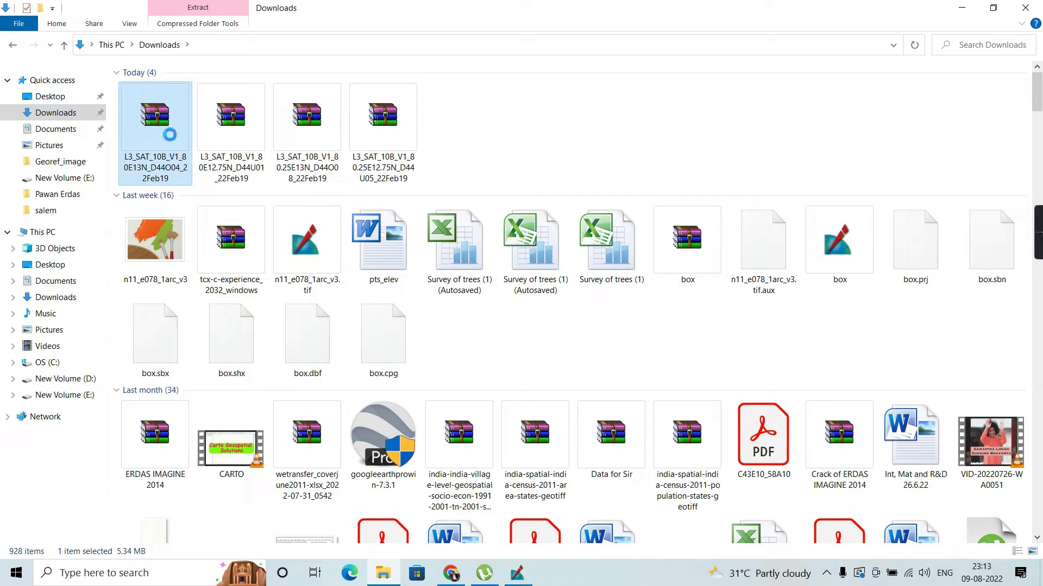
right_click(169, 134)
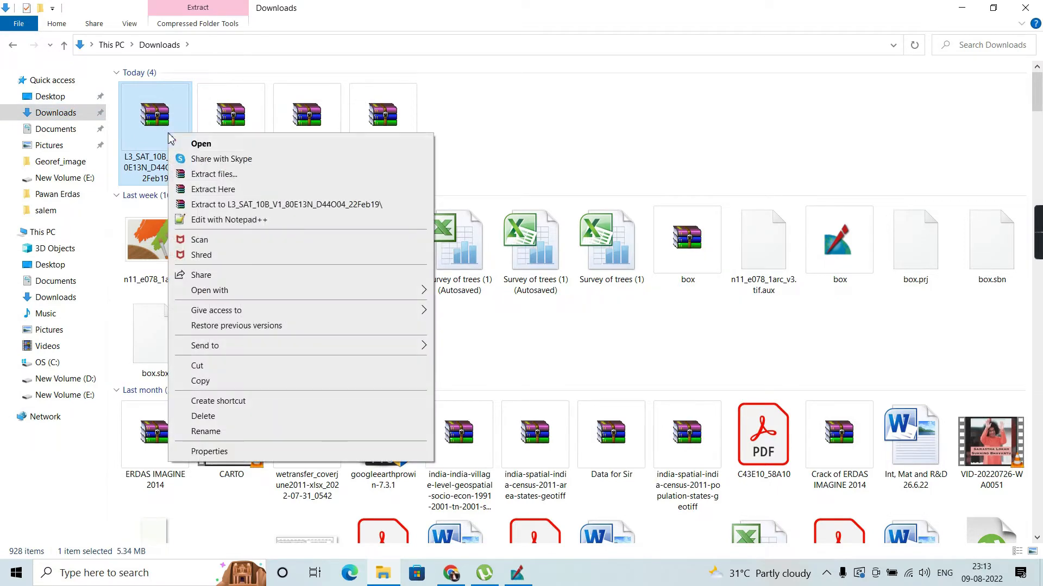
left_click(226, 175)
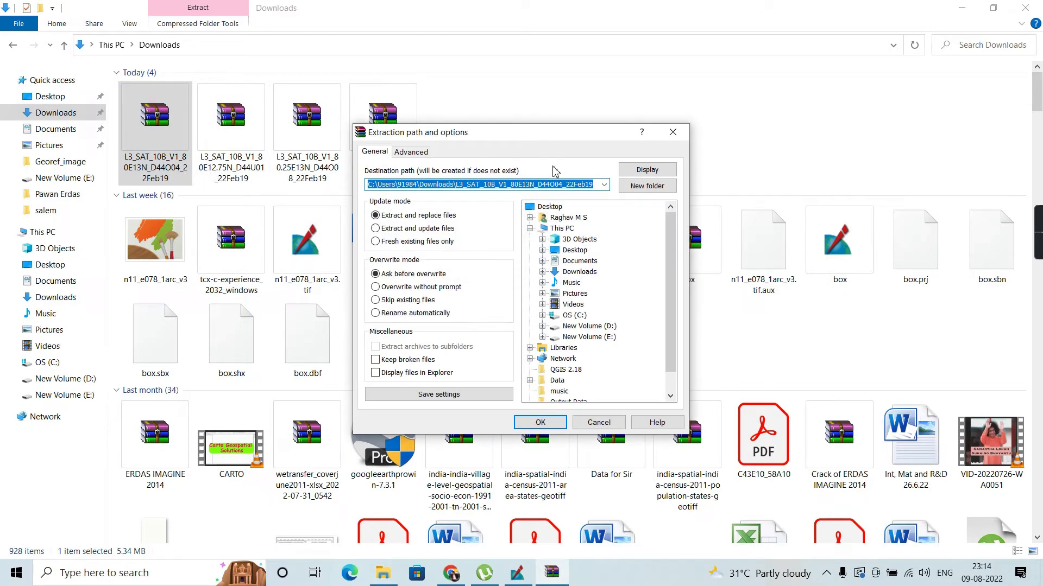
left_click(575, 326)
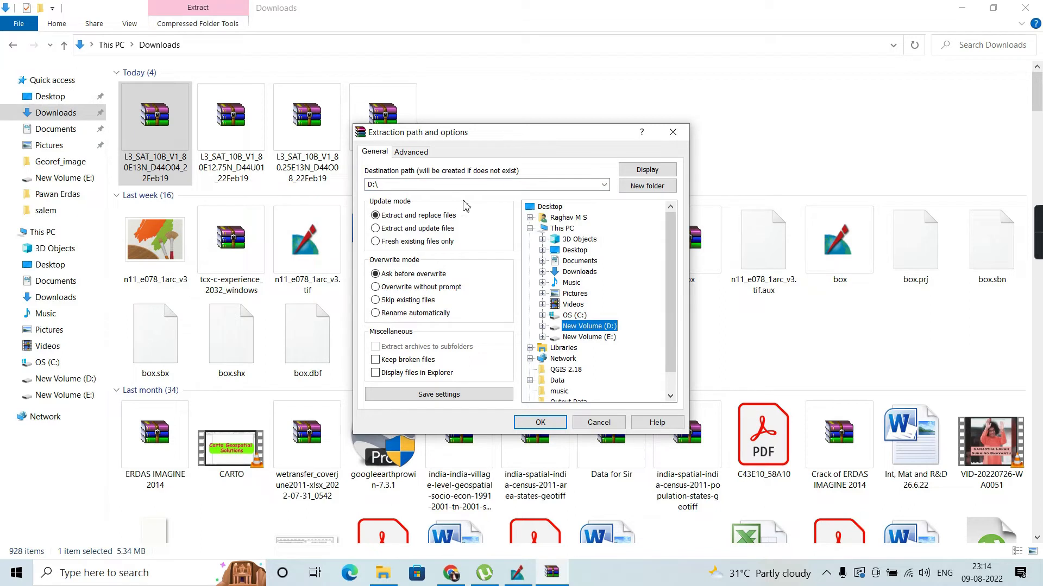
left_click(648, 186)
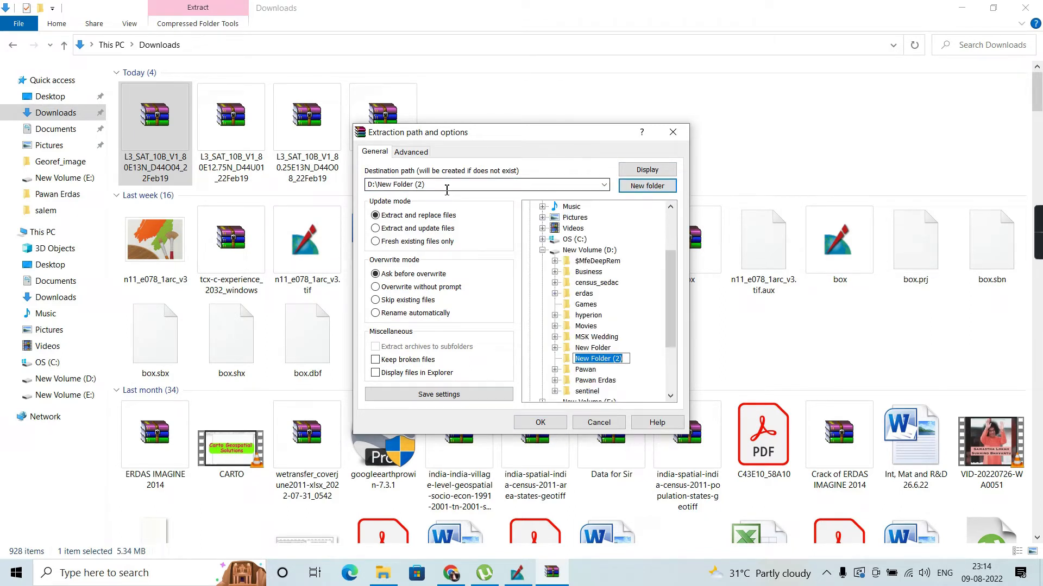
key("BackSpace")
type("liss")
key("Return")
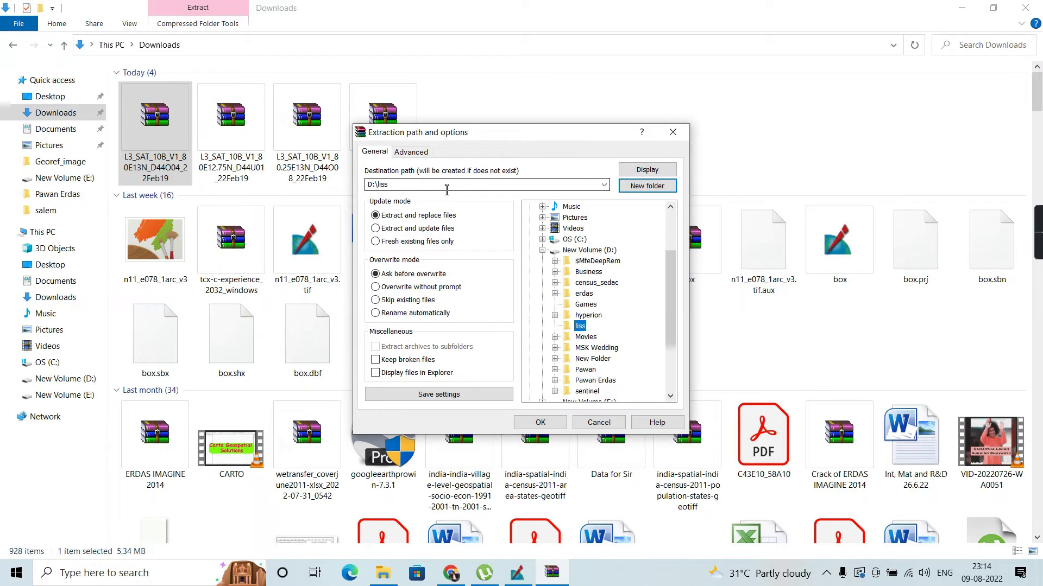
left_click(541, 423)
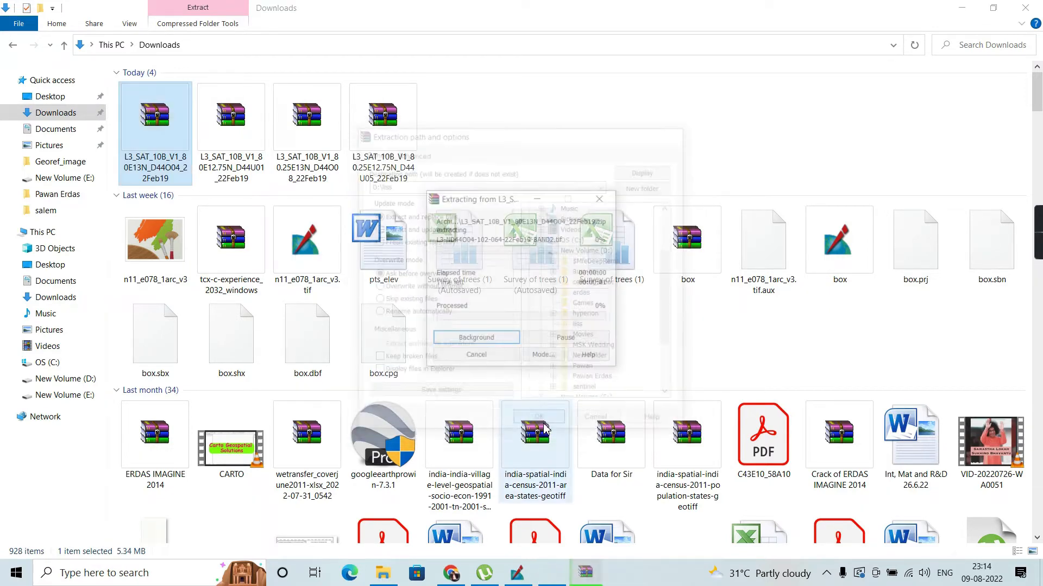
left_click(383, 136)
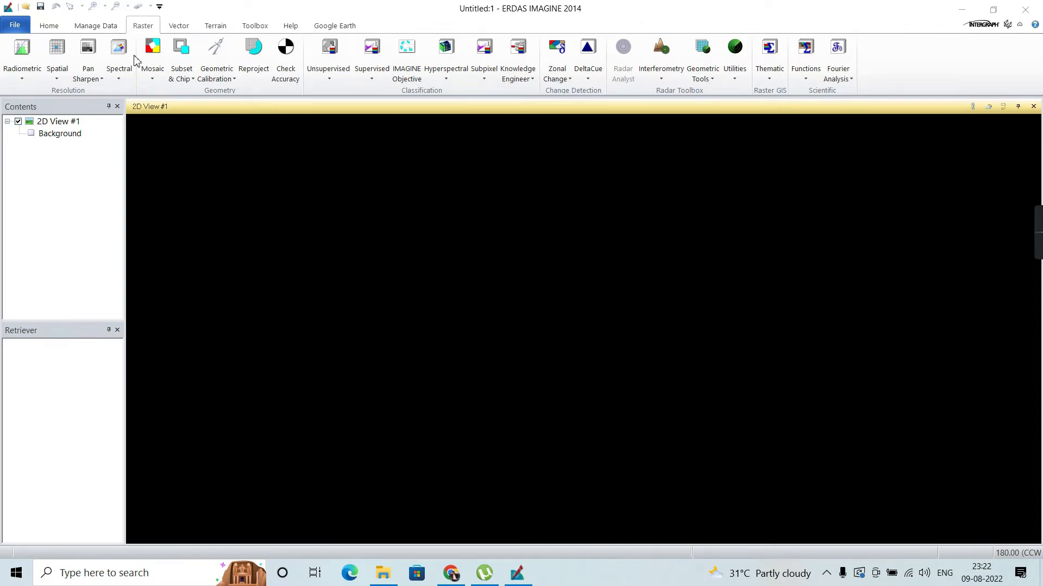
Step: Start a Layer Stack in ERDAS IMAGINE and browse for its input file in the l3d44o0422feb19 subfolder of D:\liss
left_click(121, 80)
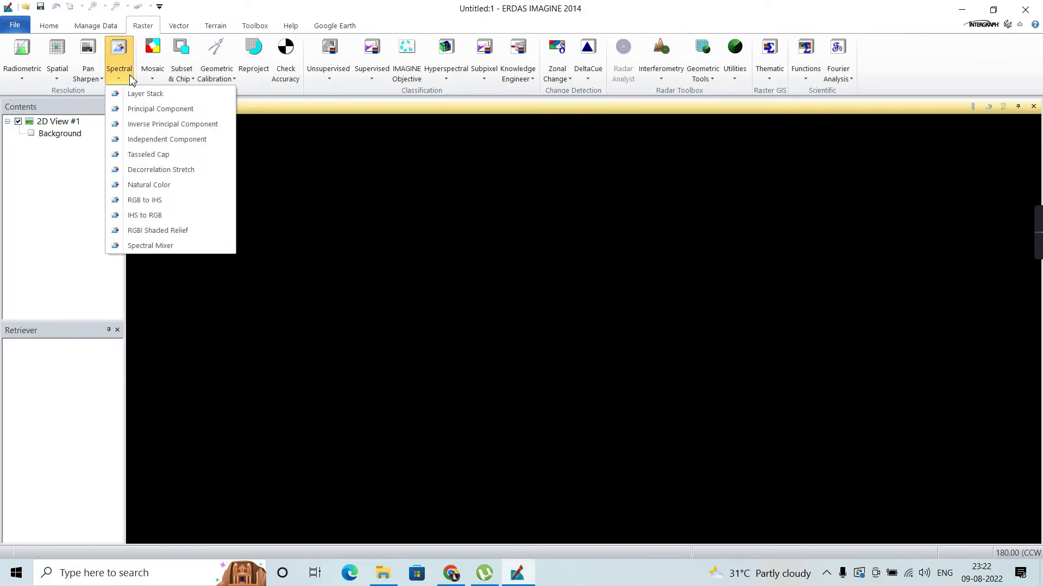
left_click(177, 96)
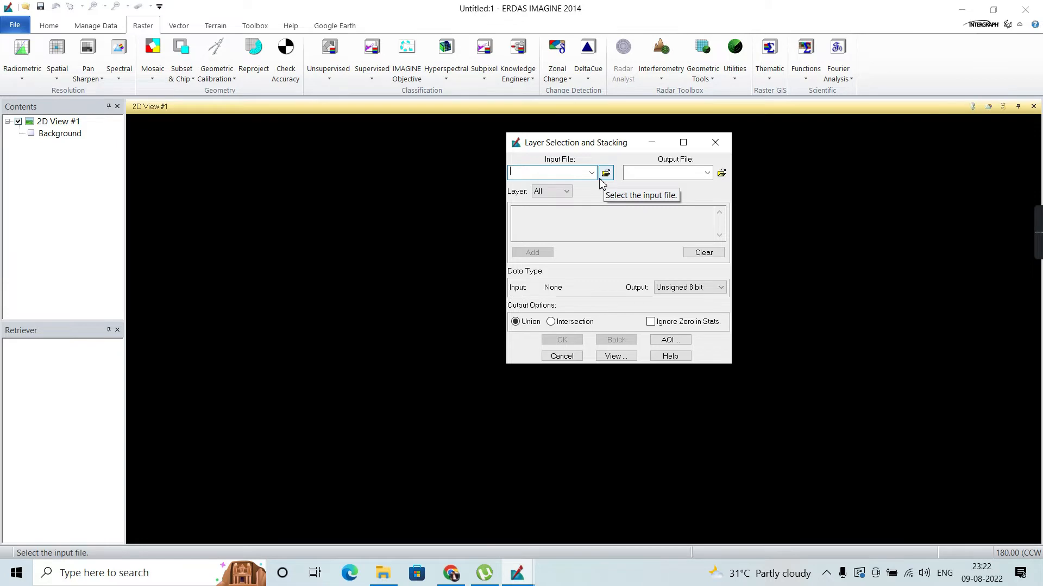
left_click(605, 174)
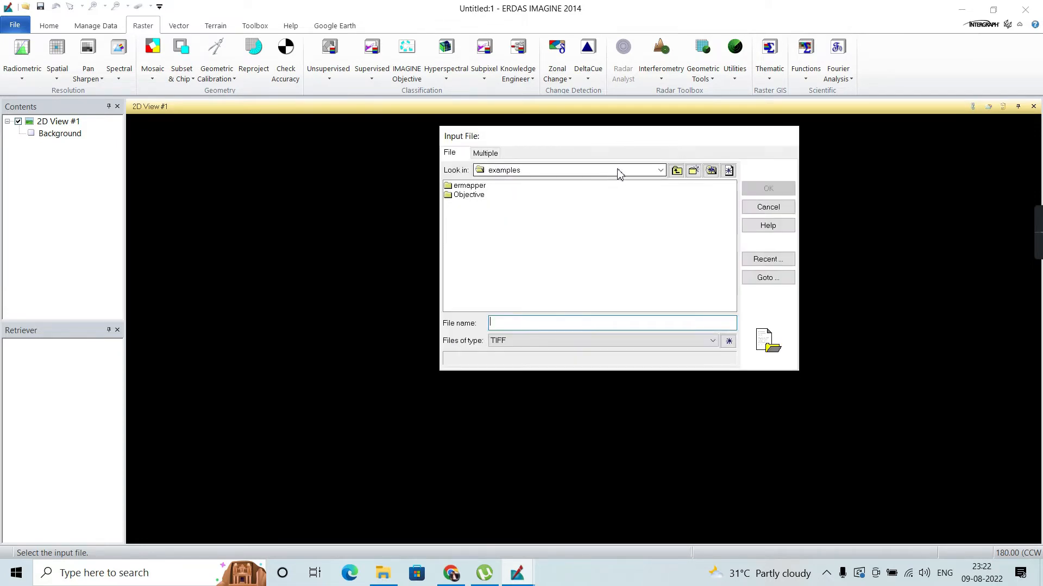
left_click(661, 171)
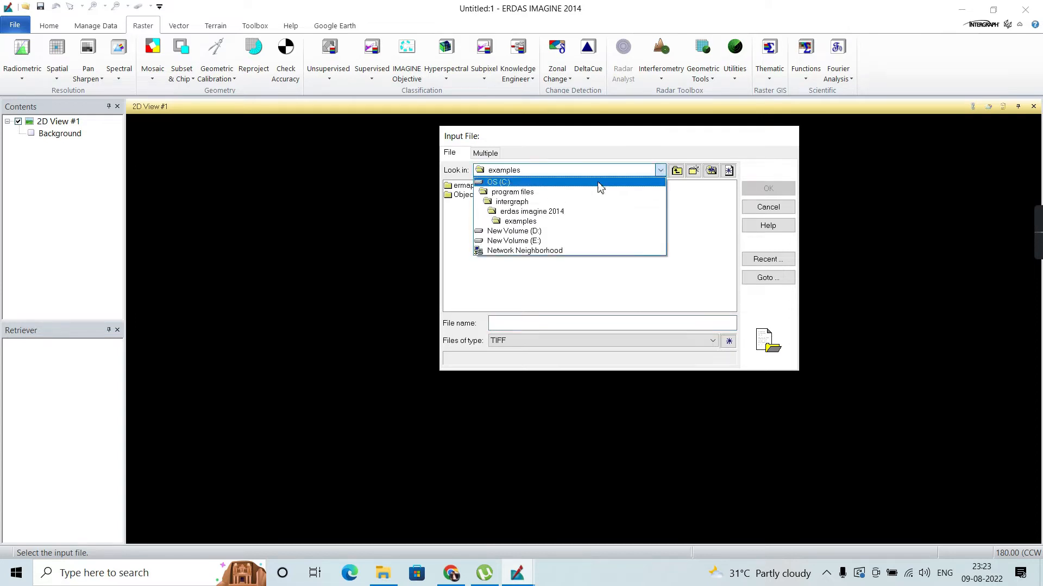
left_click(511, 235)
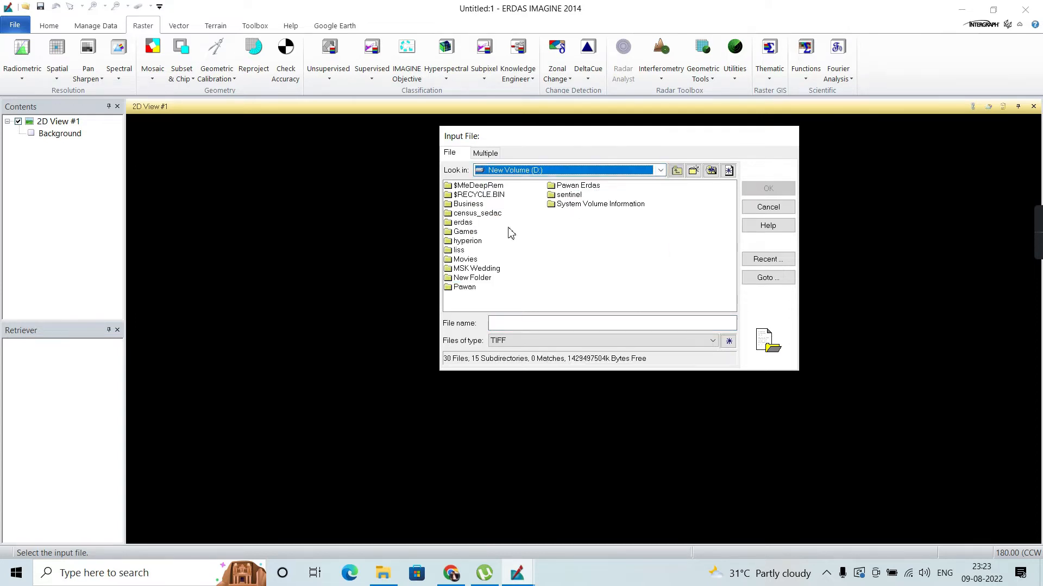
double_click(460, 250)
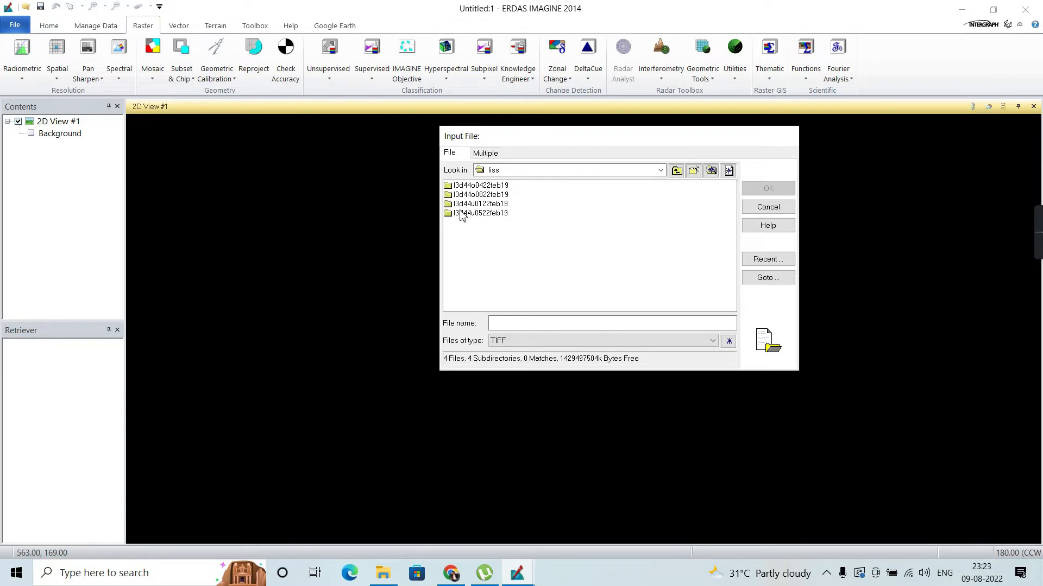
double_click(468, 186)
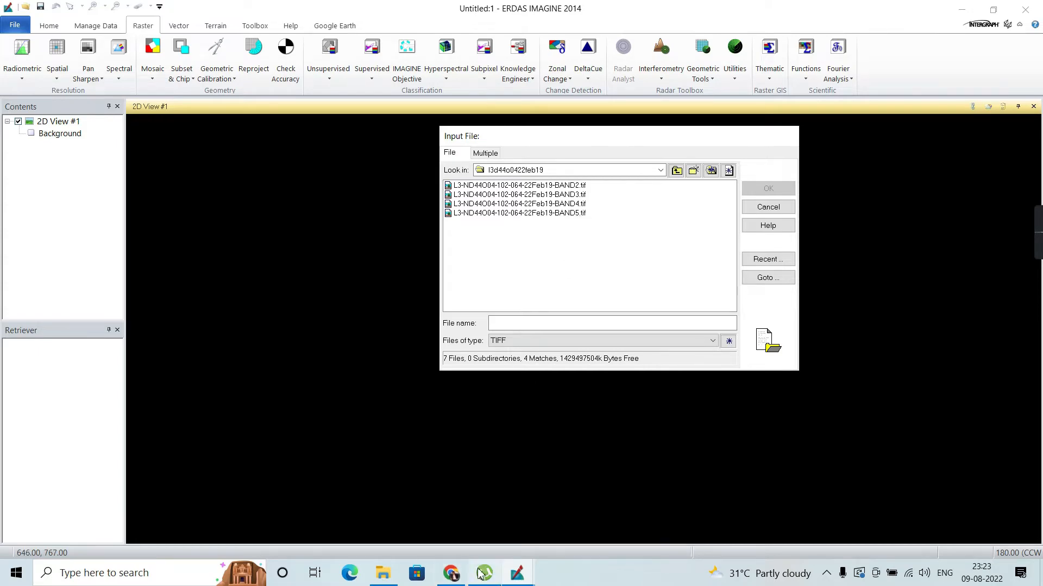
Step: Switch to the Bhuvan page in Chrome and read the metadata of the D44U05 tile dated 12Feb14, including its abstract and image data
left_click(451, 575)
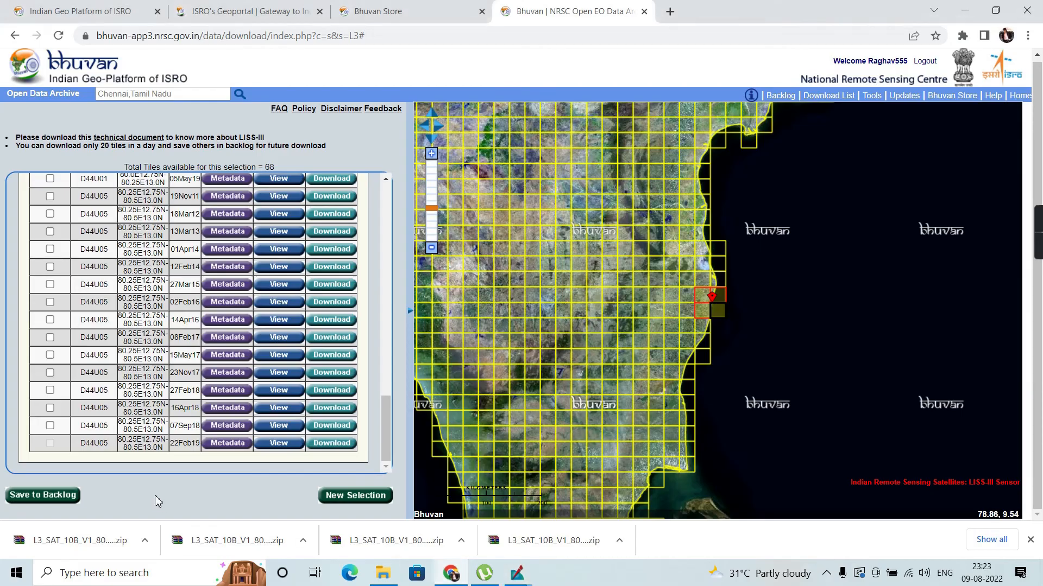
left_click(228, 267)
scroll(267, 228, "down", 5)
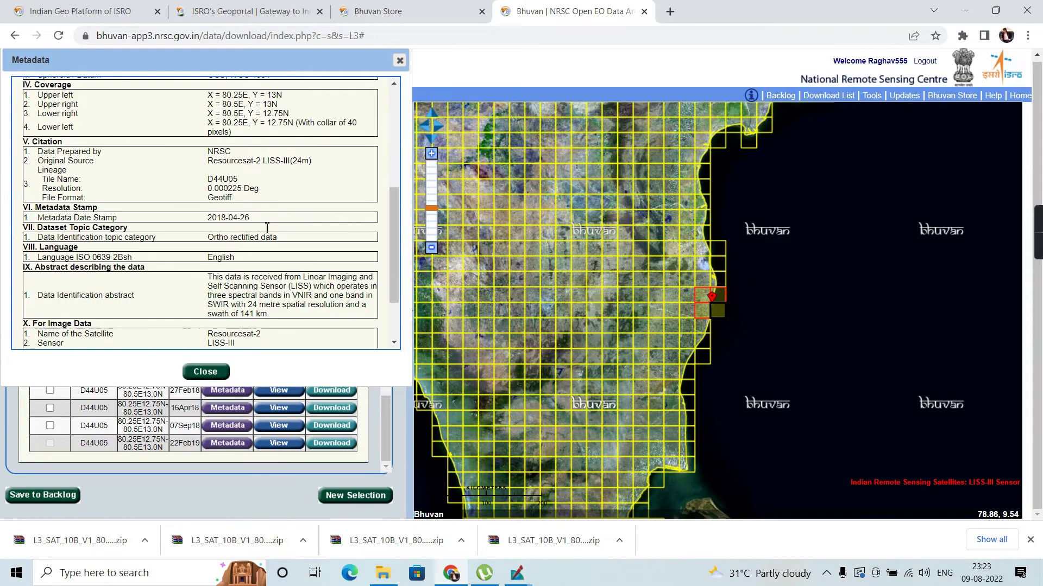
scroll(266, 230, "down", 1)
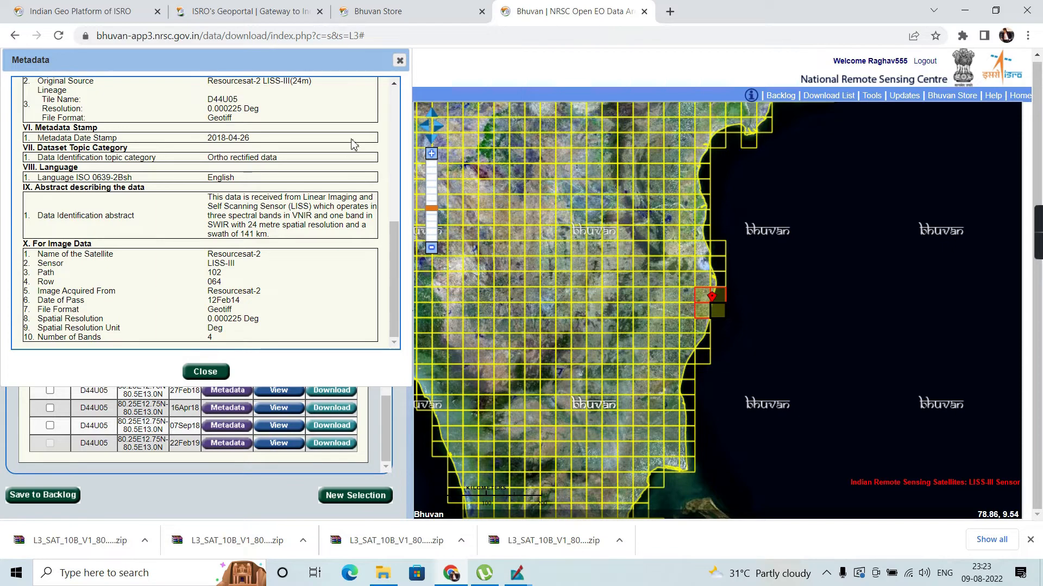
Step: Switch to ERDAS IMAGINE, choose the BAND2 to BAND5 TIFFs as Layer Stack input, and add all their layers to the stack
left_click(516, 576)
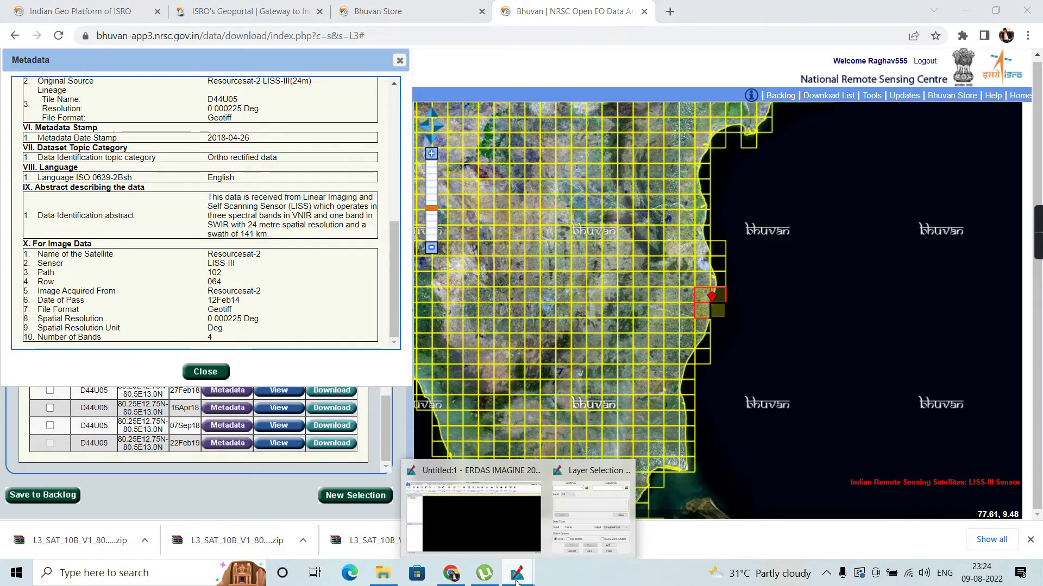
left_click(509, 533)
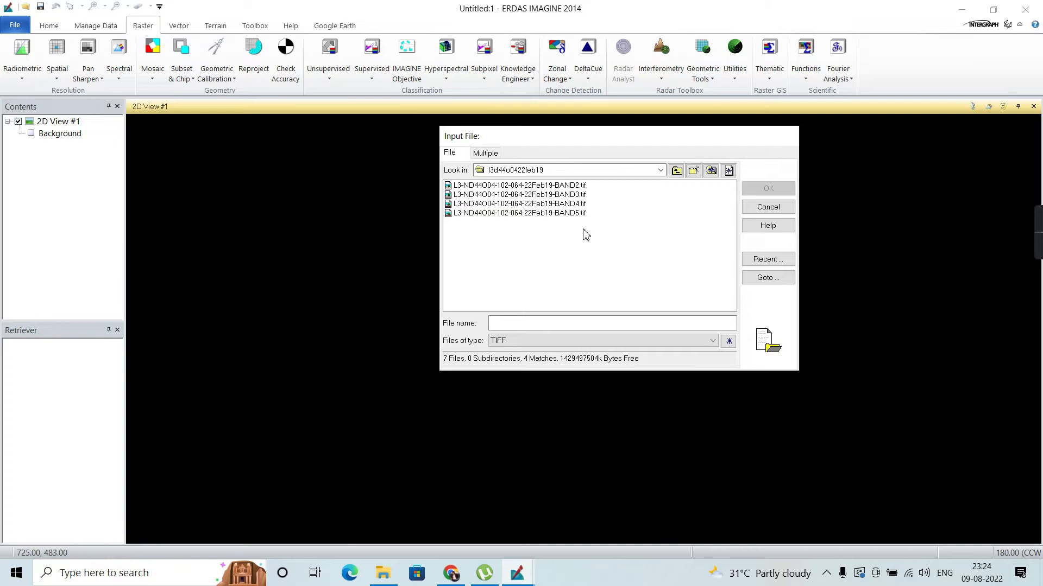
left_click_drag(583, 230, 566, 179)
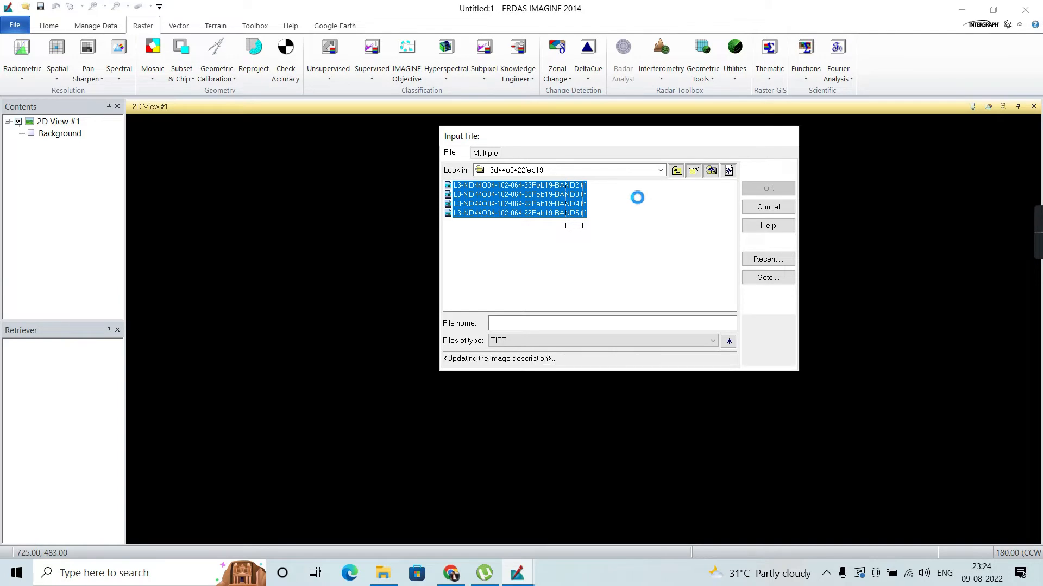
left_click(782, 182)
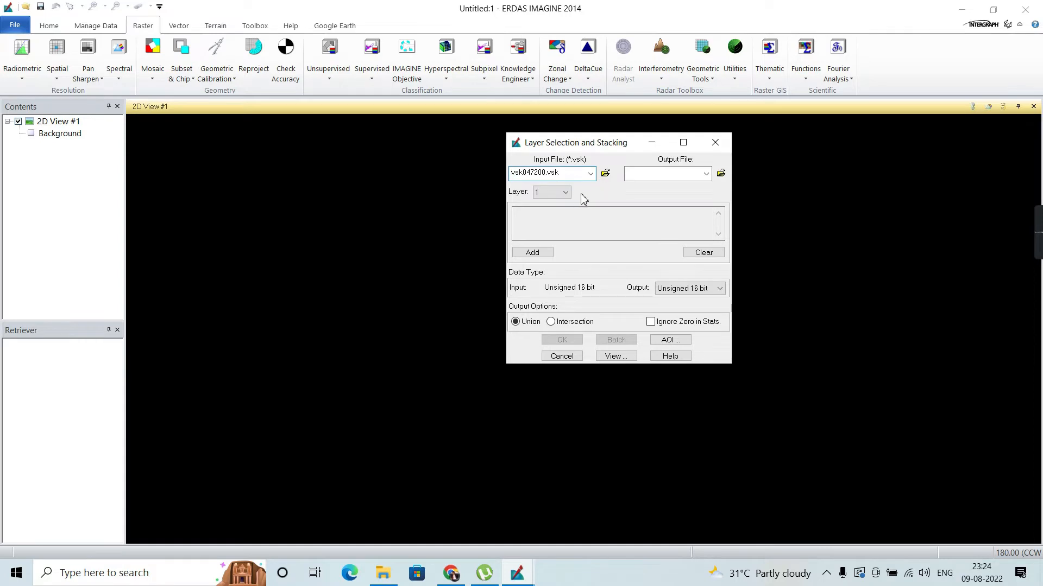
left_click(566, 193)
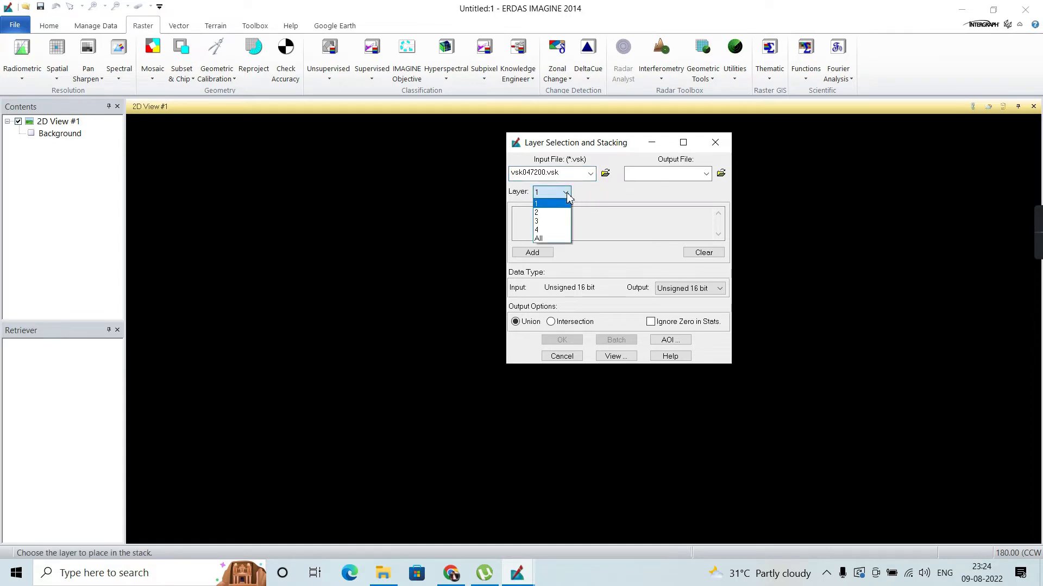
left_click(557, 239)
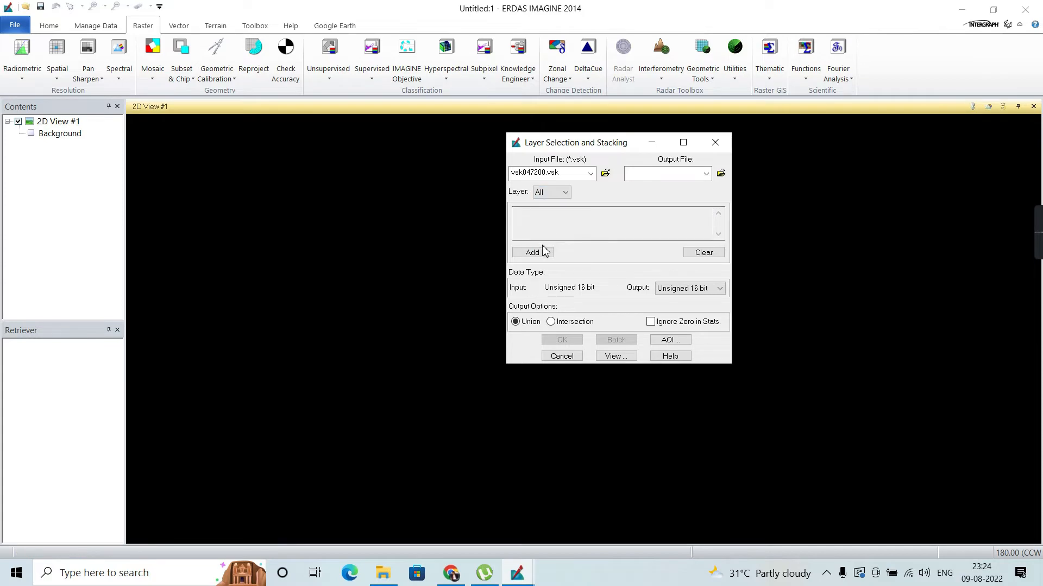
left_click(539, 254)
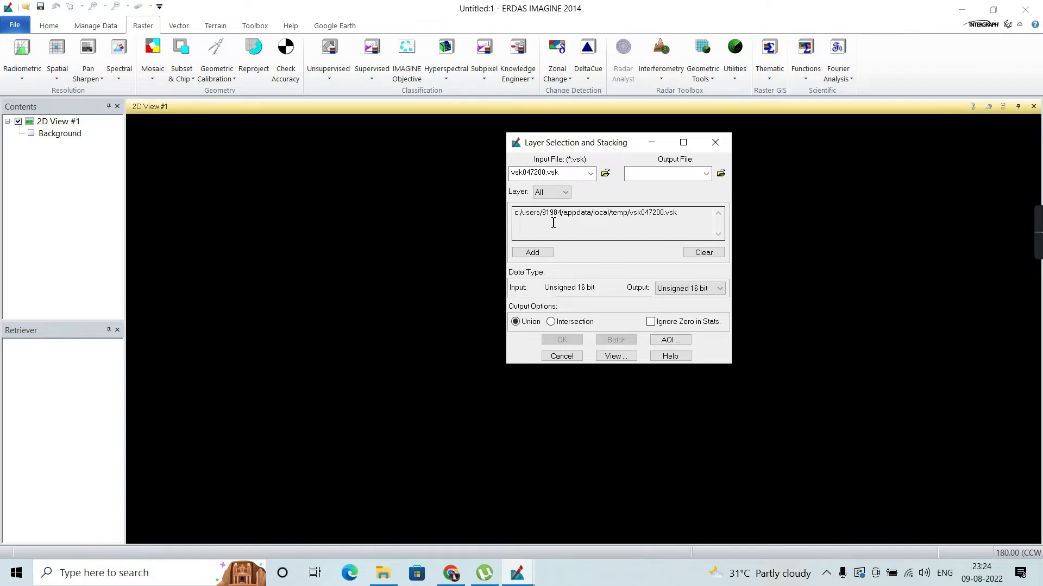
Step: Set the layer stack's output to a TIFF named stack1 in the liss folder on drive D:
left_click(721, 173)
left_click(660, 170)
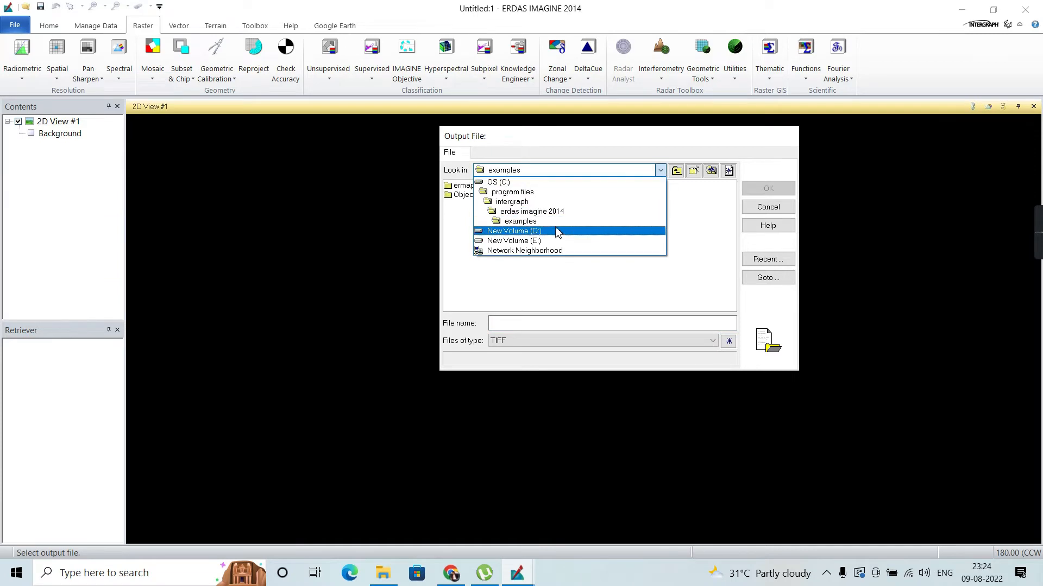
left_click(557, 233)
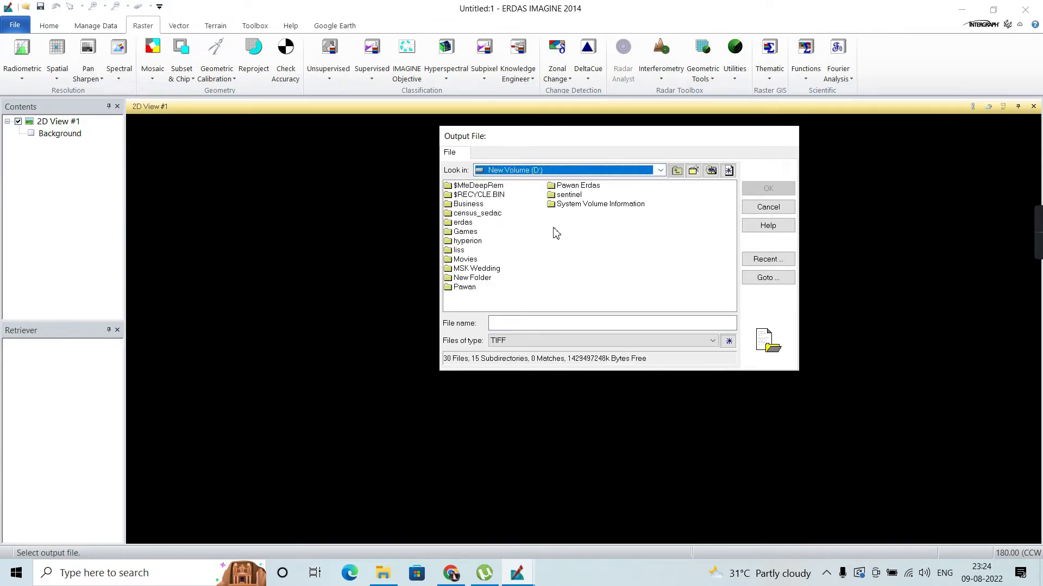
double_click(461, 250)
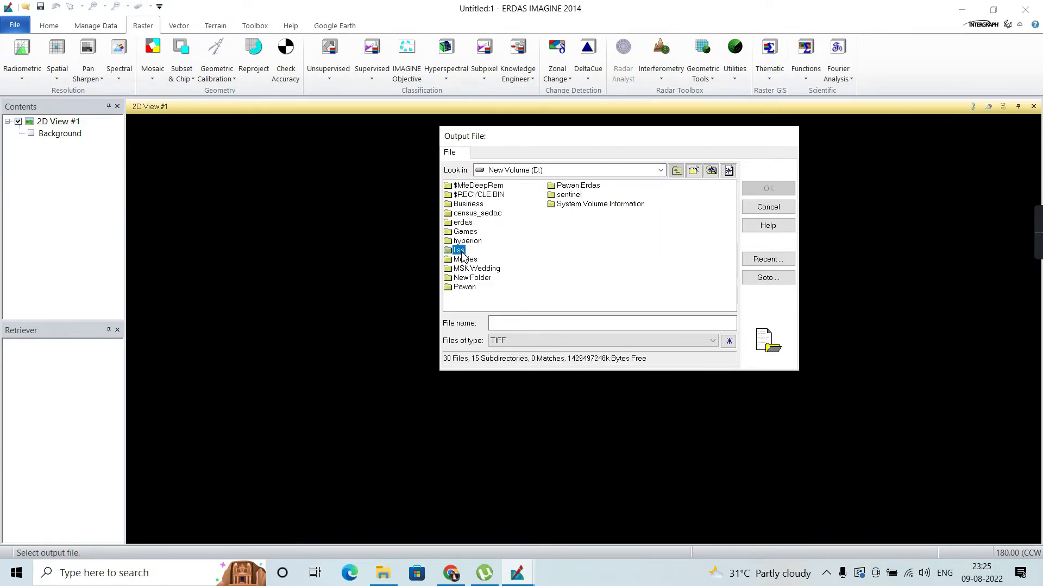
left_click(527, 320)
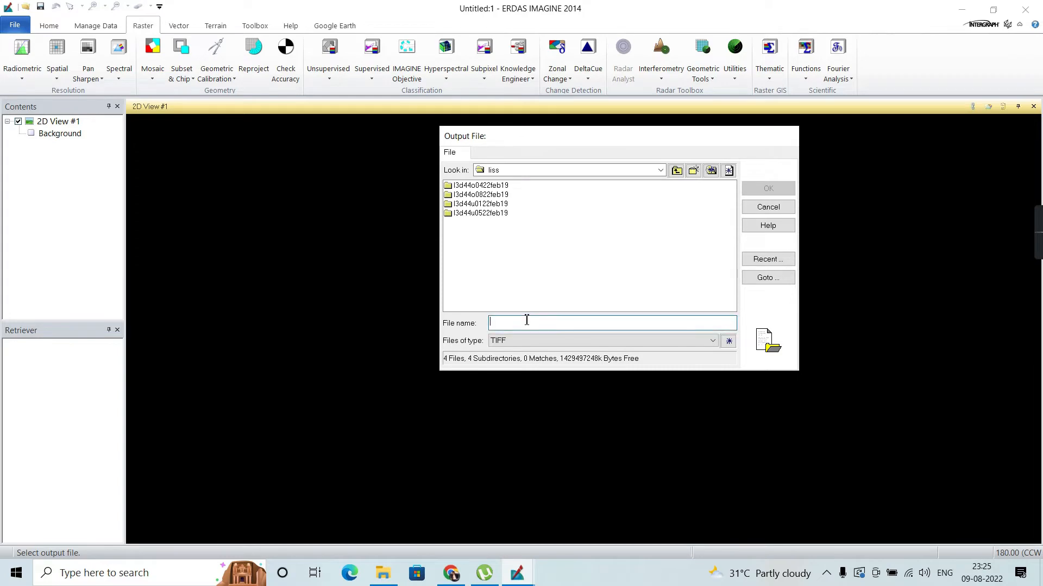
type("stack1")
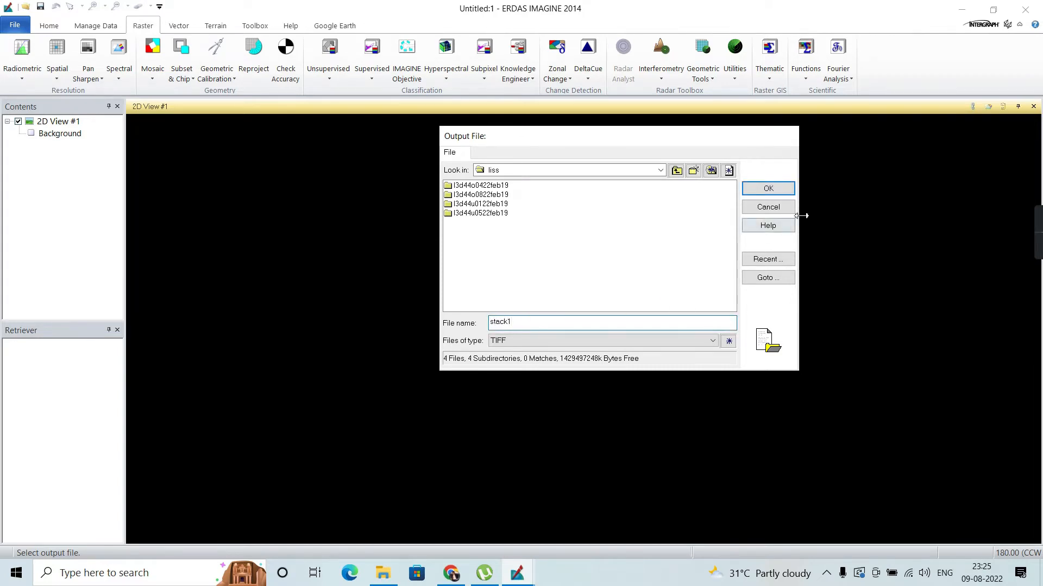
left_click(766, 188)
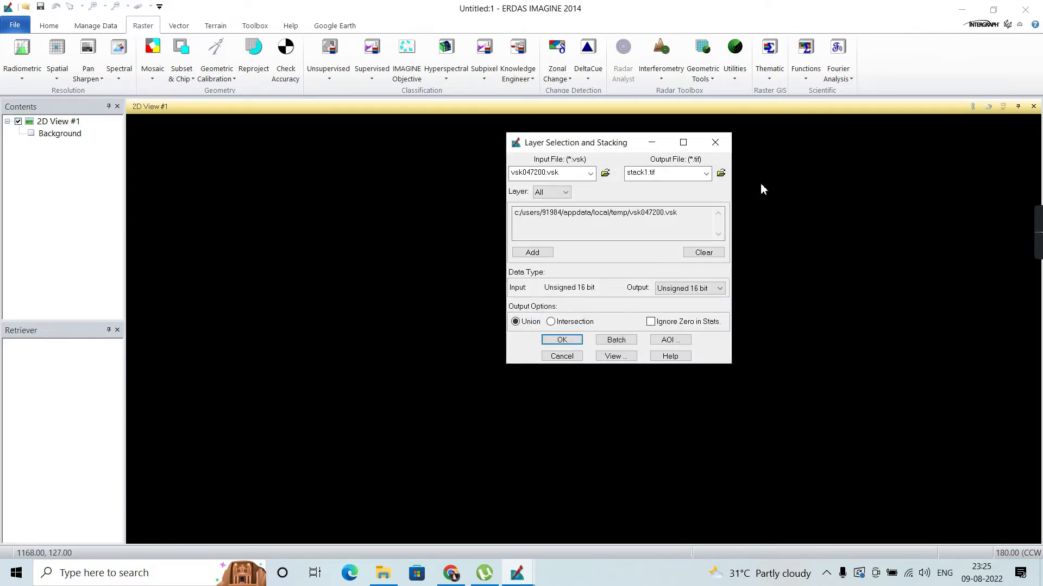
Step: Run the layer stack with zero values ignored in the statistics, and close the process list
left_click(649, 321)
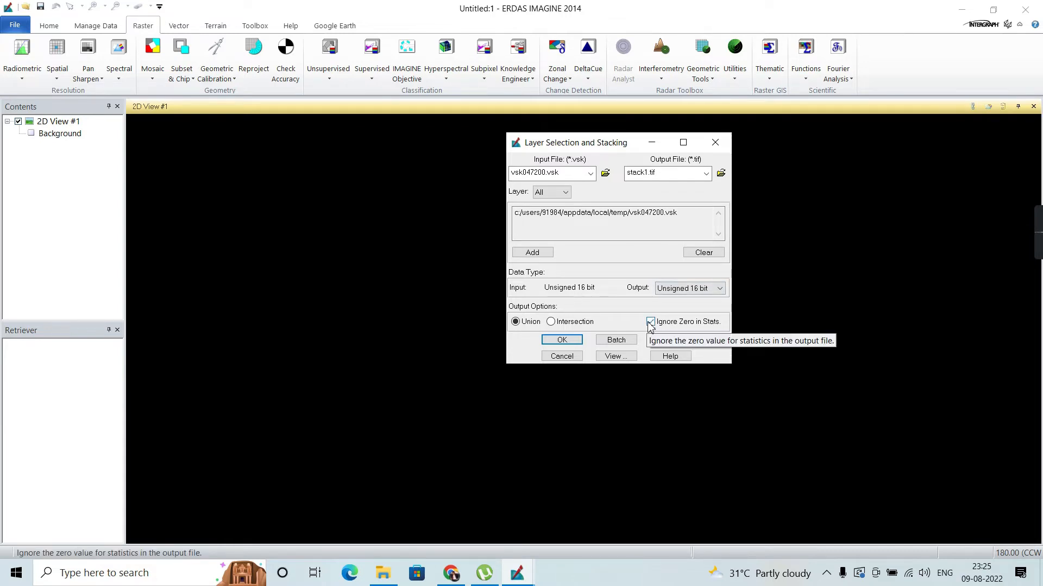
left_click(567, 343)
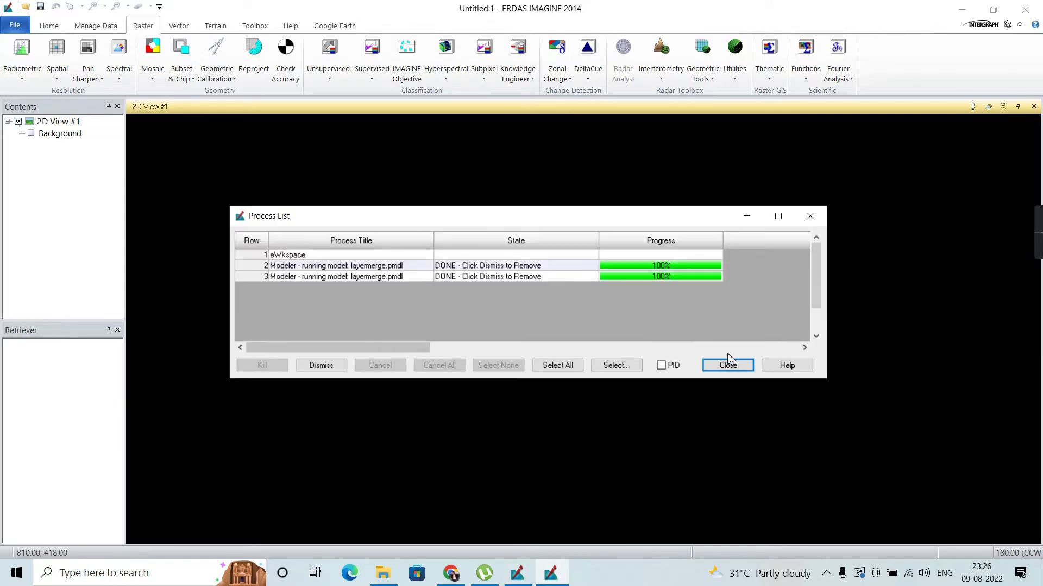
left_click(728, 366)
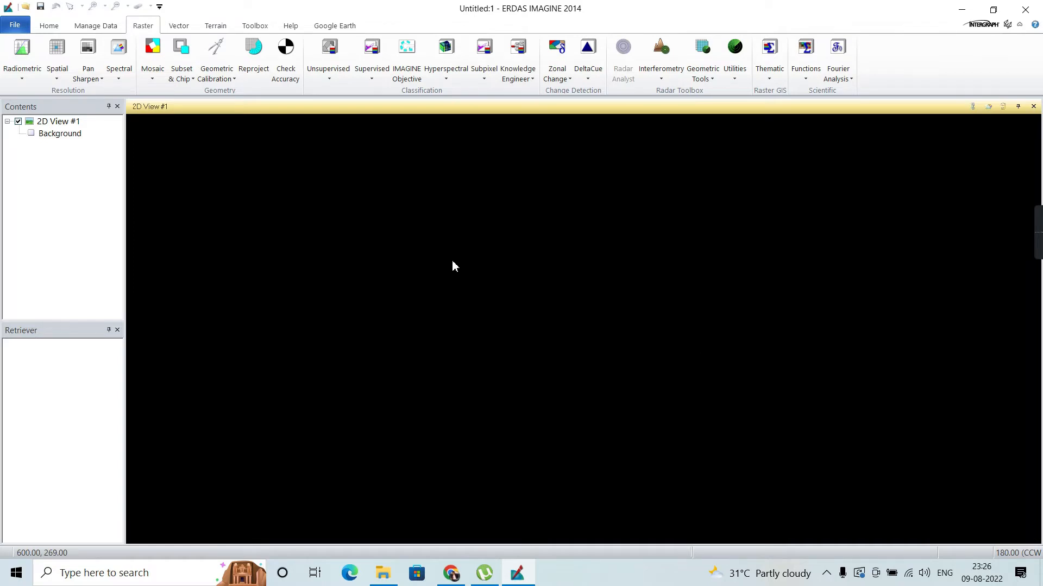
Step: Open the recent file d:/liss/stack1.tif as a raster layer in the 2D view and fit it to the window
right_click(454, 266)
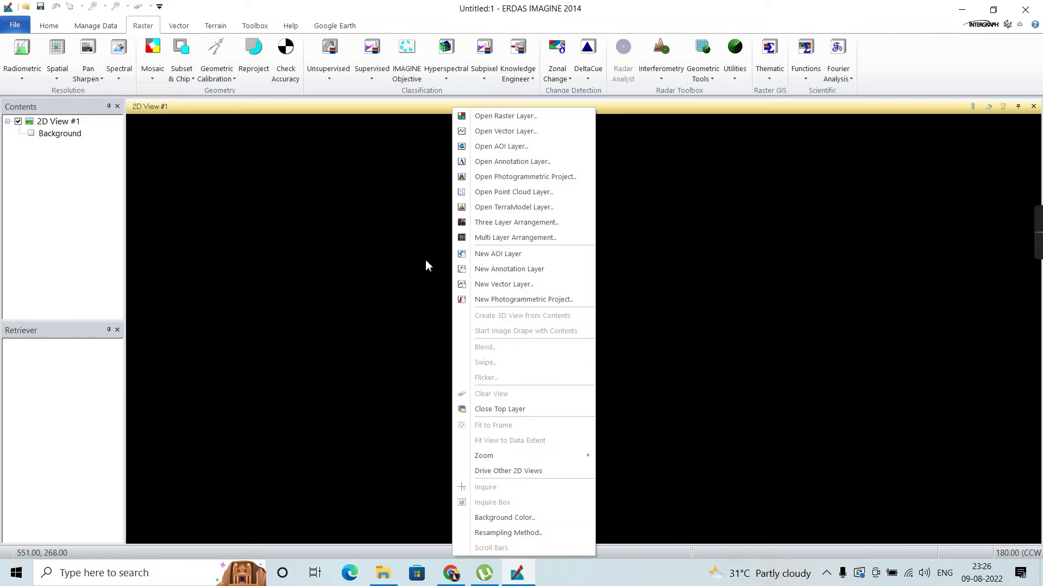
left_click(495, 117)
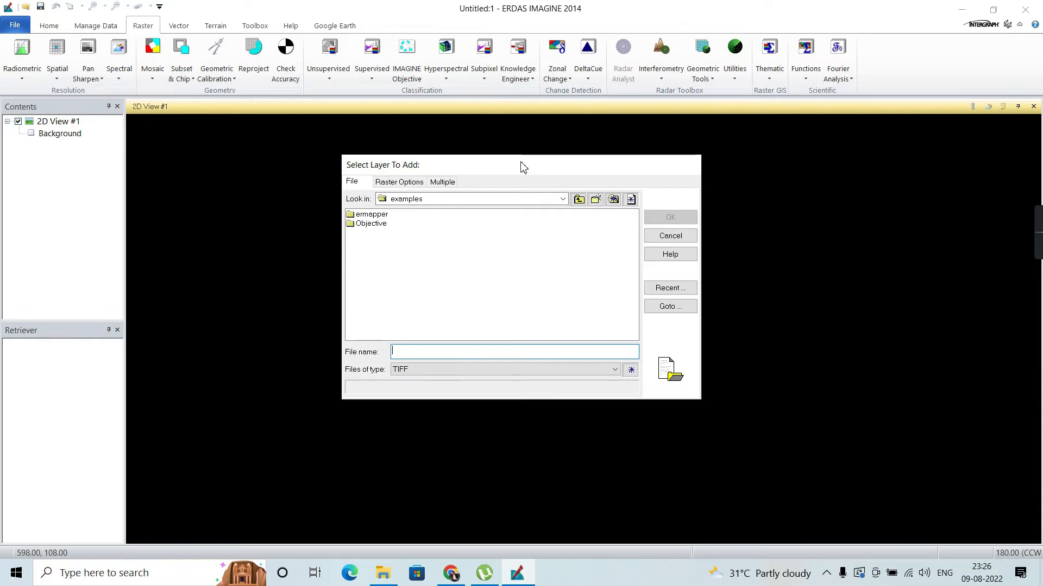
left_click(676, 292)
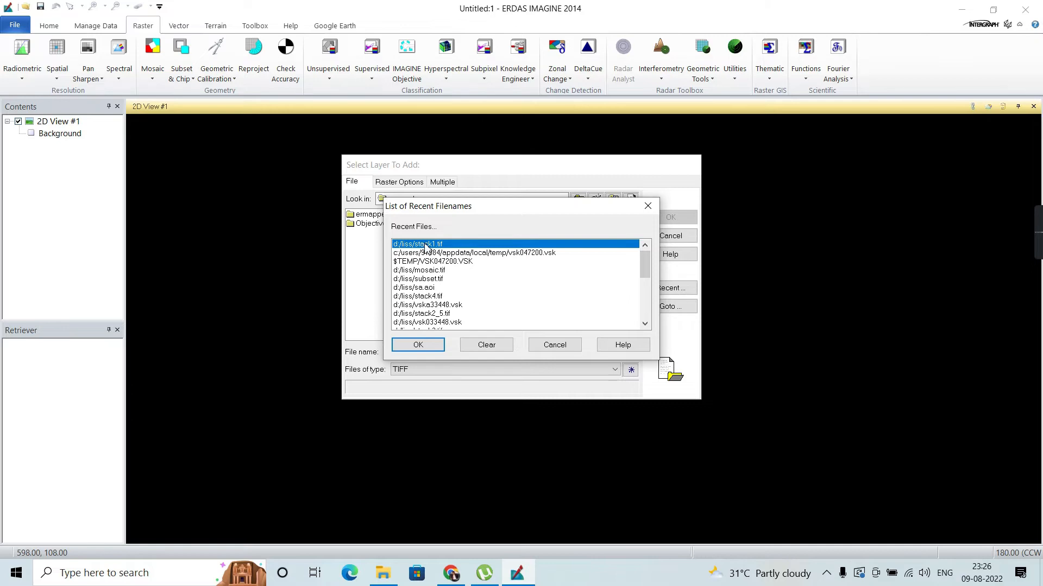
left_click(432, 345)
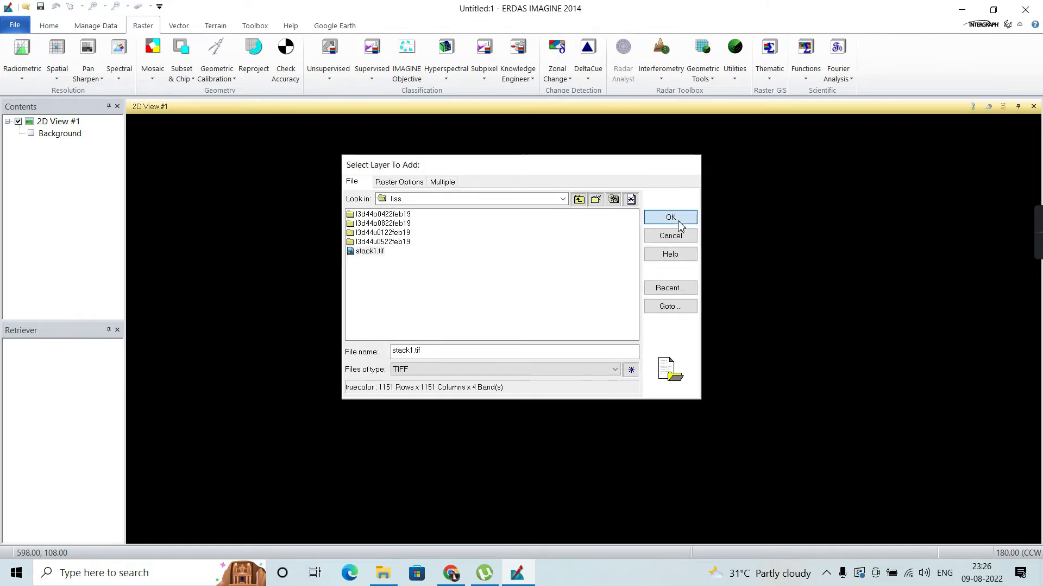
left_click(680, 225)
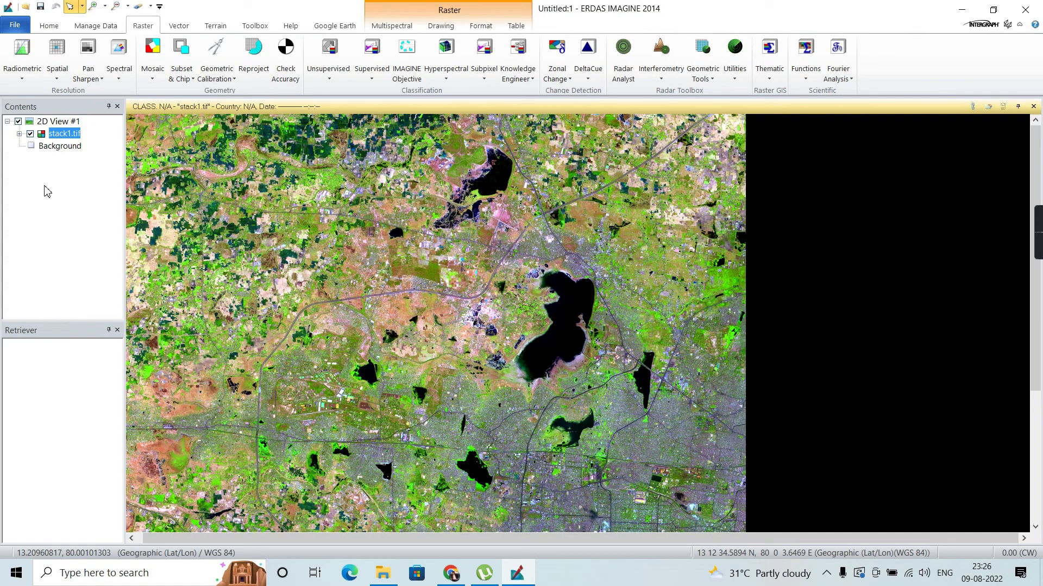
right_click(56, 134)
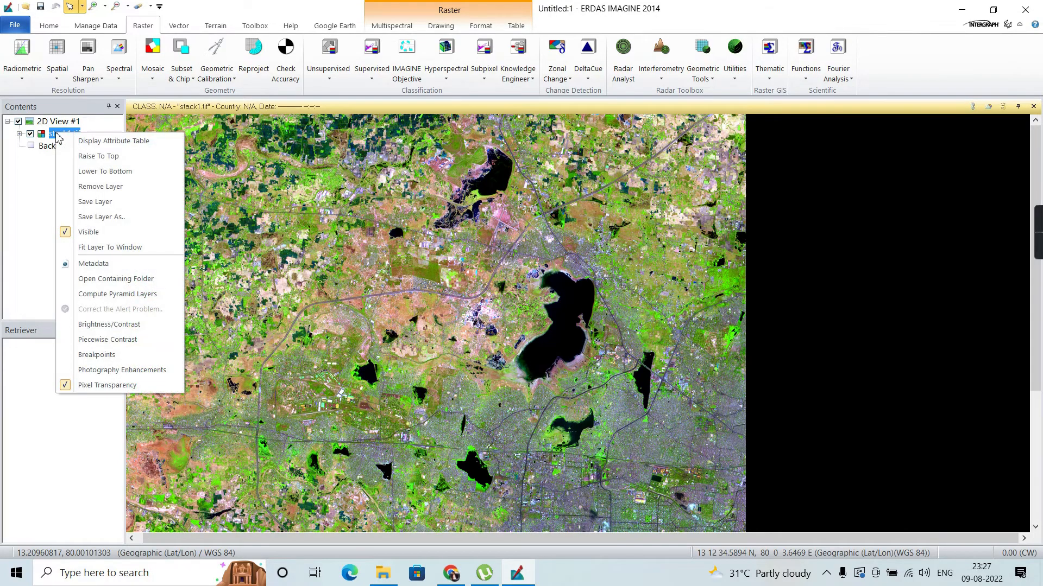
left_click(136, 248)
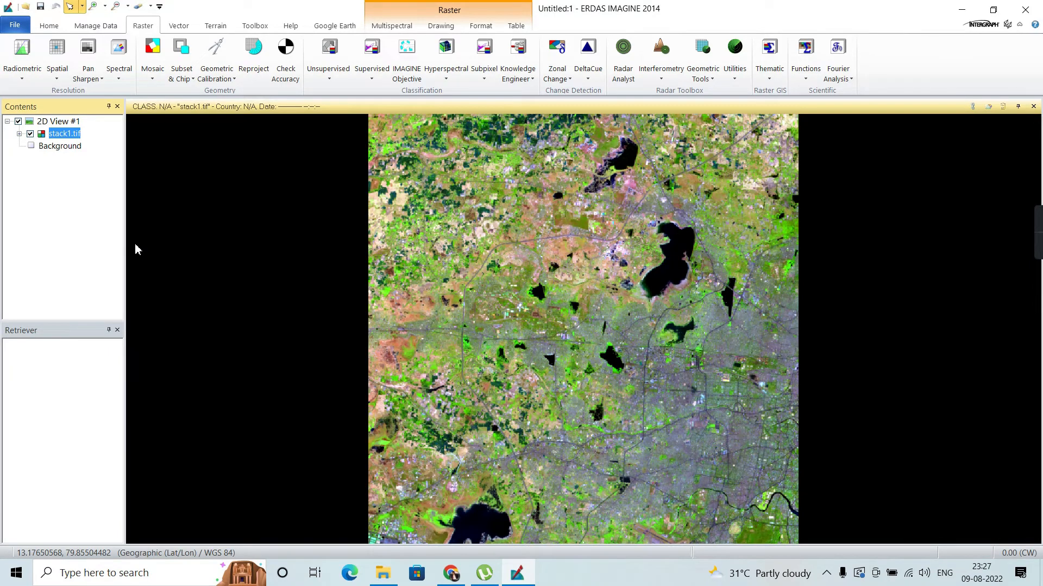
Step: Reassign the layers in stack1.tif's red, green and blue channels to make a false-colour composite with vegetation in red
left_click(385, 30)
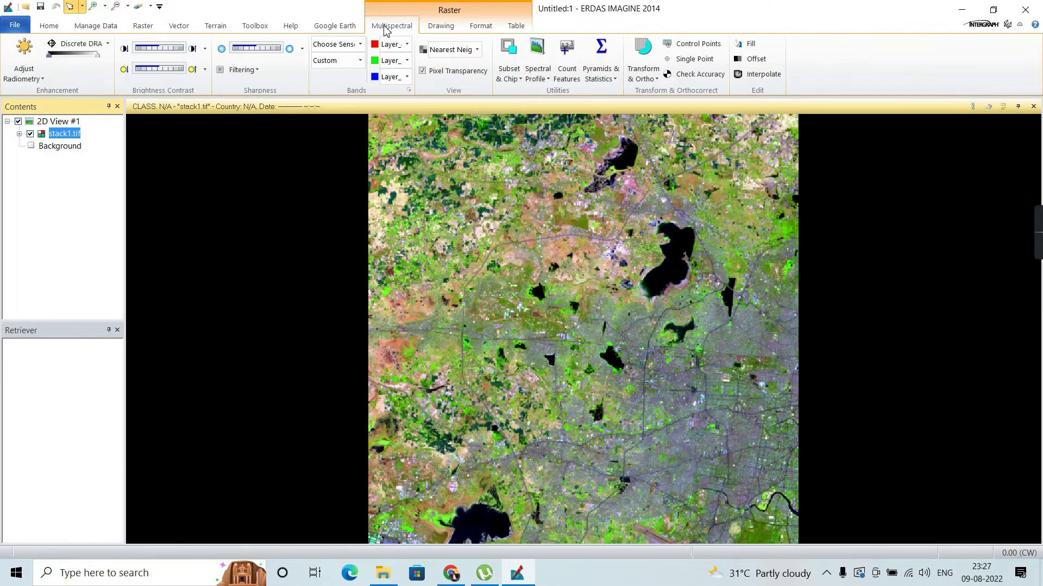
left_click(408, 44)
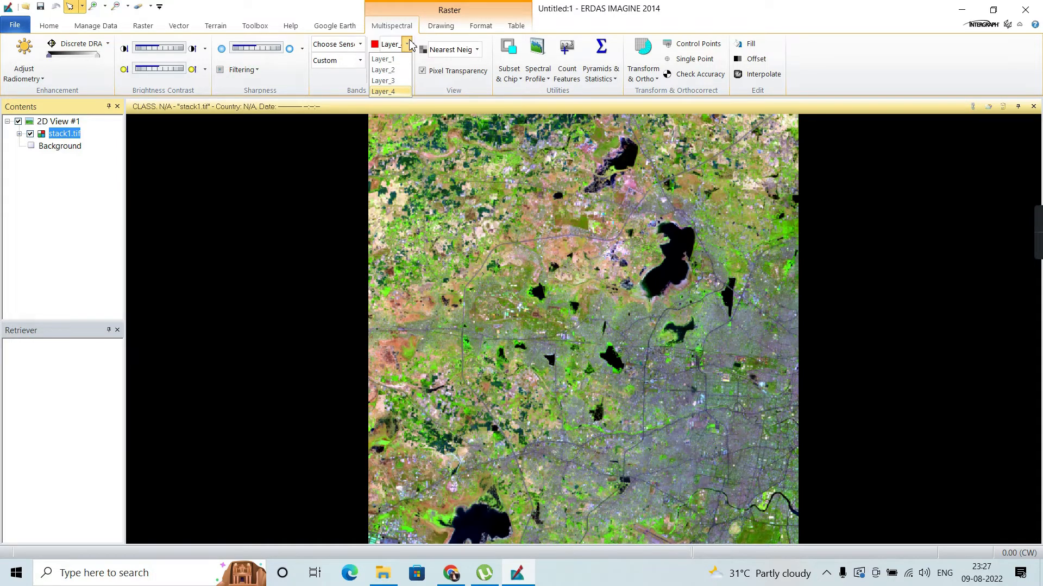
left_click(396, 70)
left_click(408, 64)
left_click(397, 82)
left_click(406, 80)
left_click(399, 98)
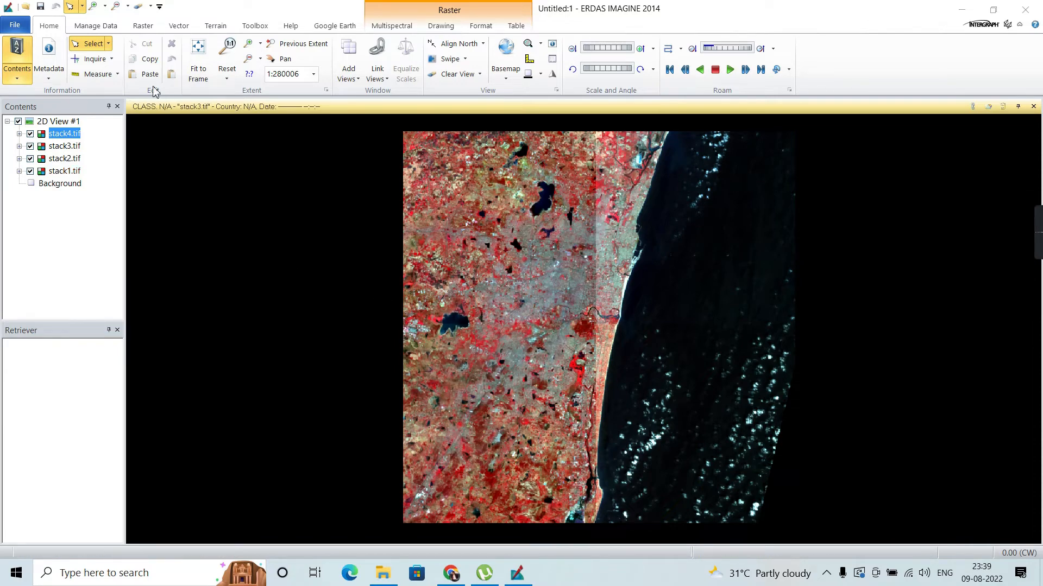
Step: Open the four stacked images, stack1.tif to stack4.tif, in MosaicPro directly from the 2D view
left_click(143, 28)
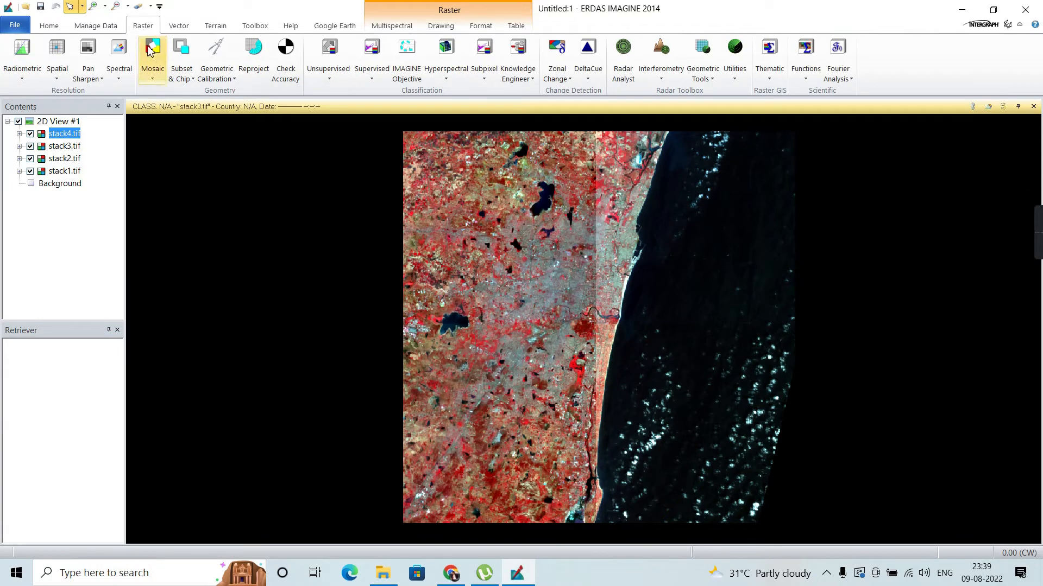
left_click(154, 69)
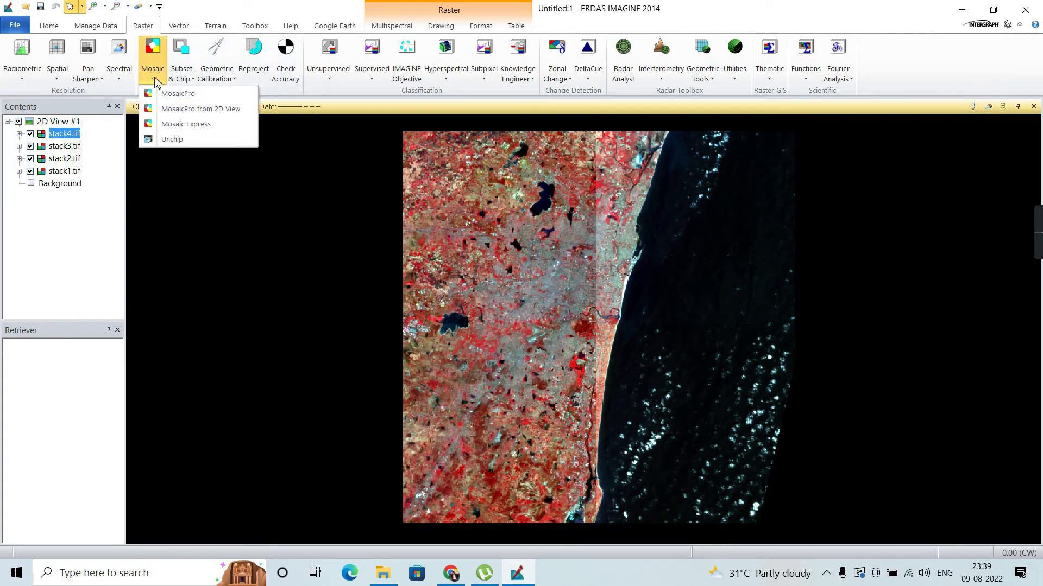
left_click(171, 111)
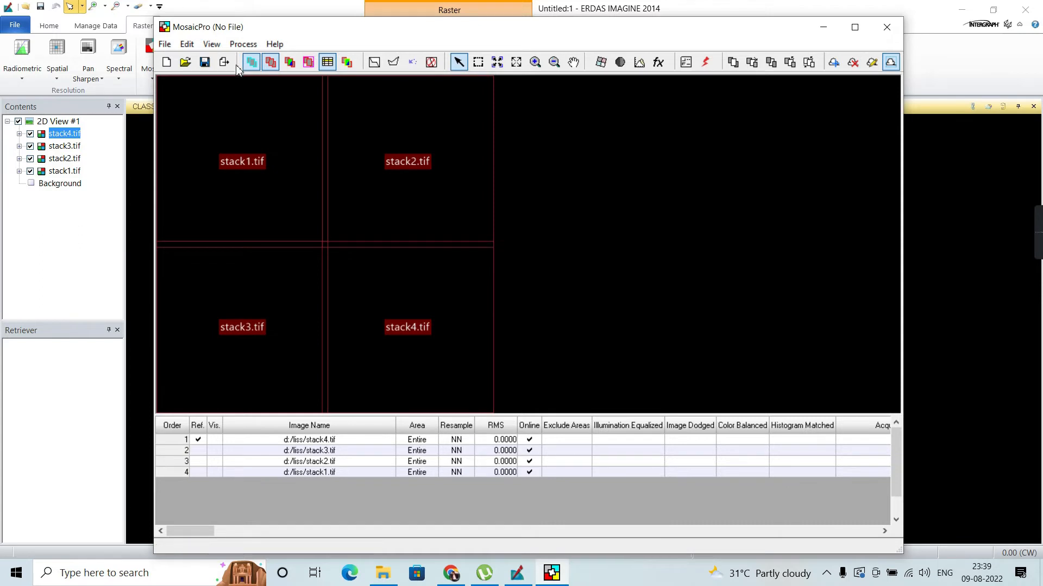
Step: Run the mosaic of the four stacks, saving it as a TIFF named mosaic in the liss folder on drive D:
left_click(239, 48)
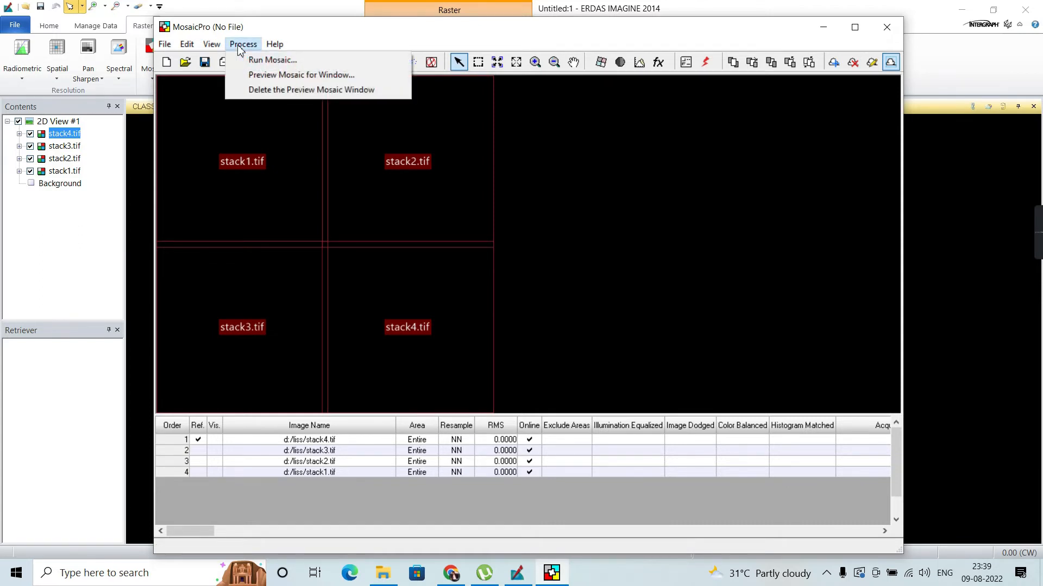
left_click(271, 60)
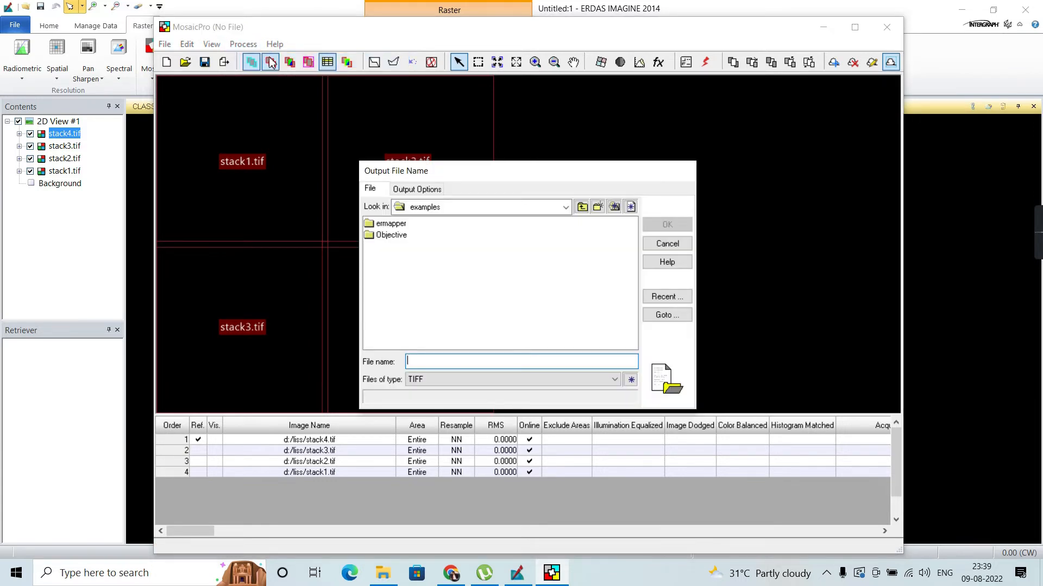
left_click(567, 207)
left_click(474, 290)
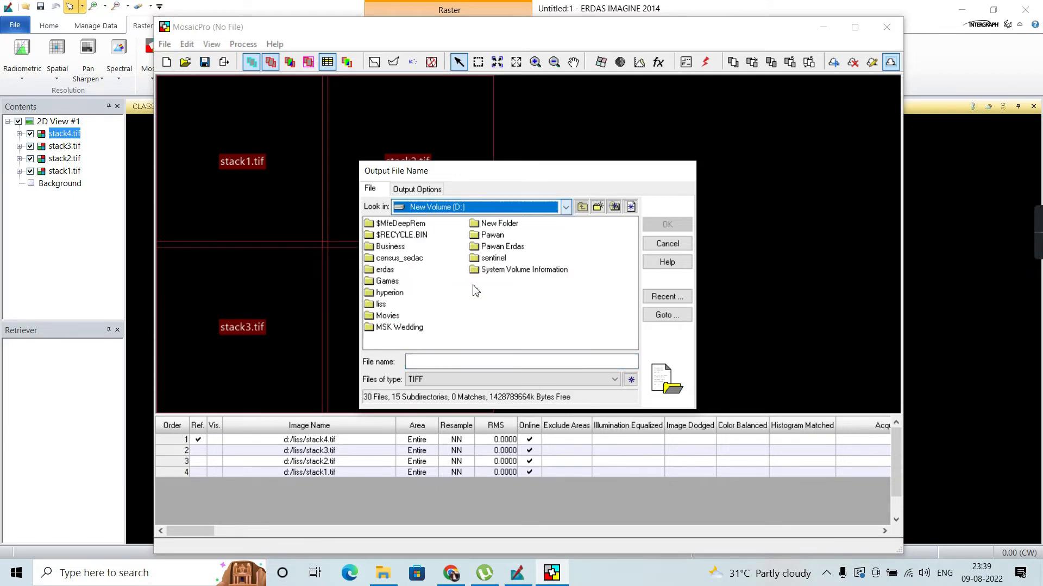
double_click(381, 305)
left_click(433, 362)
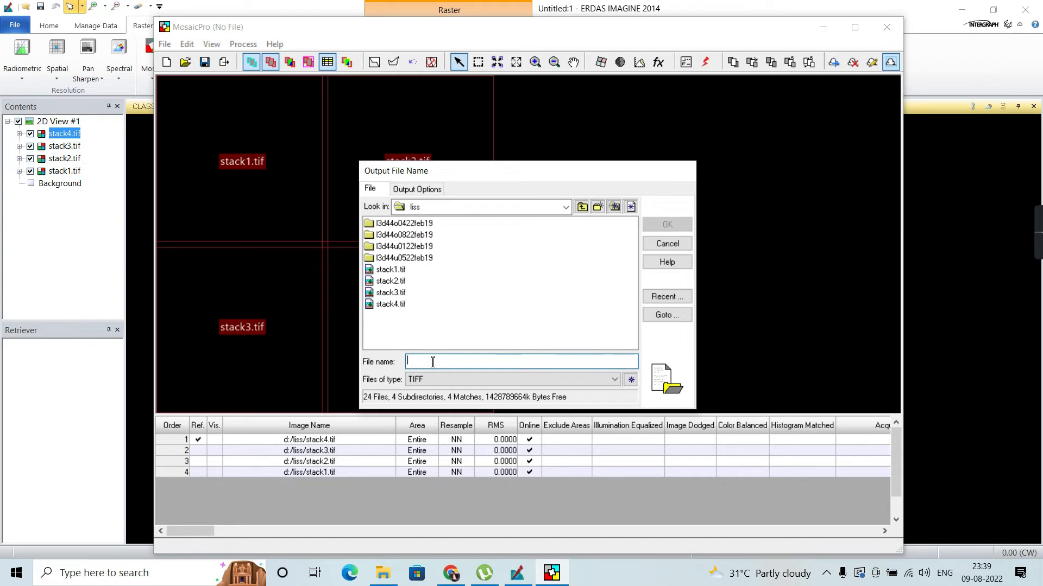
type("mosaic")
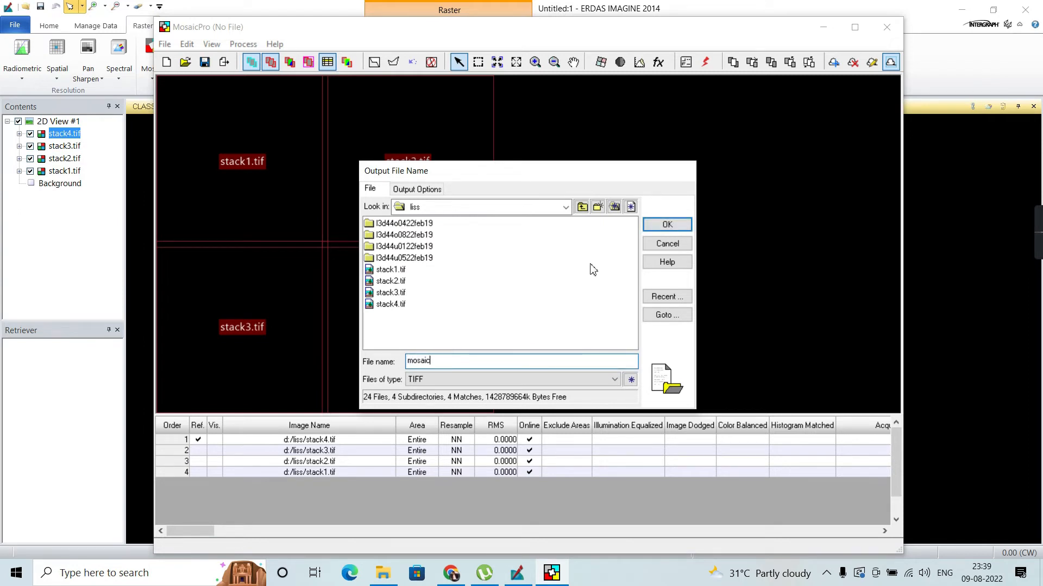
left_click(657, 227)
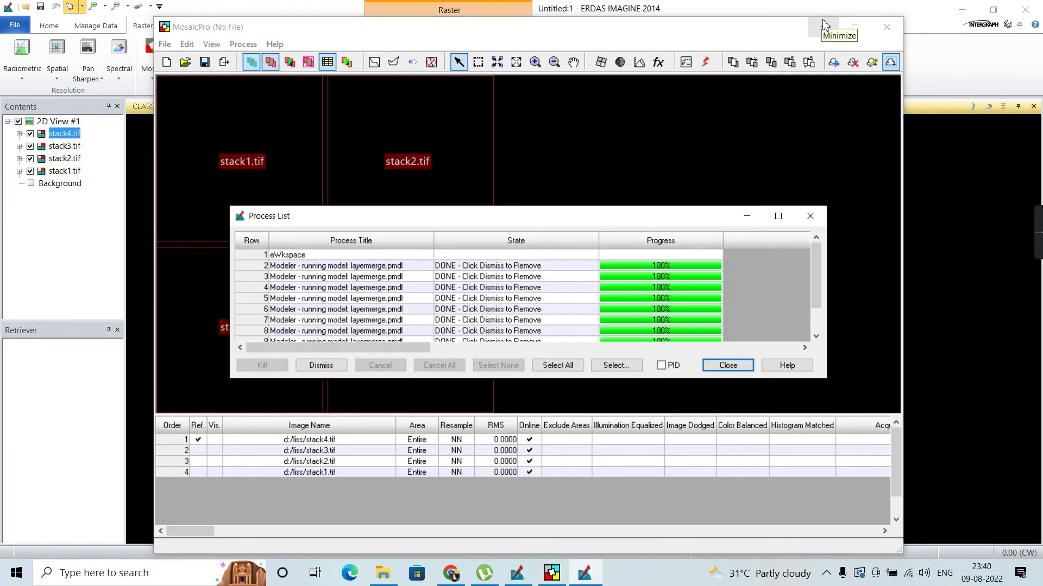
Step: Close the process list after the mosaic job and exit MosaicPro without saving the mosaic definition
scroll(563, 300, "down", 3)
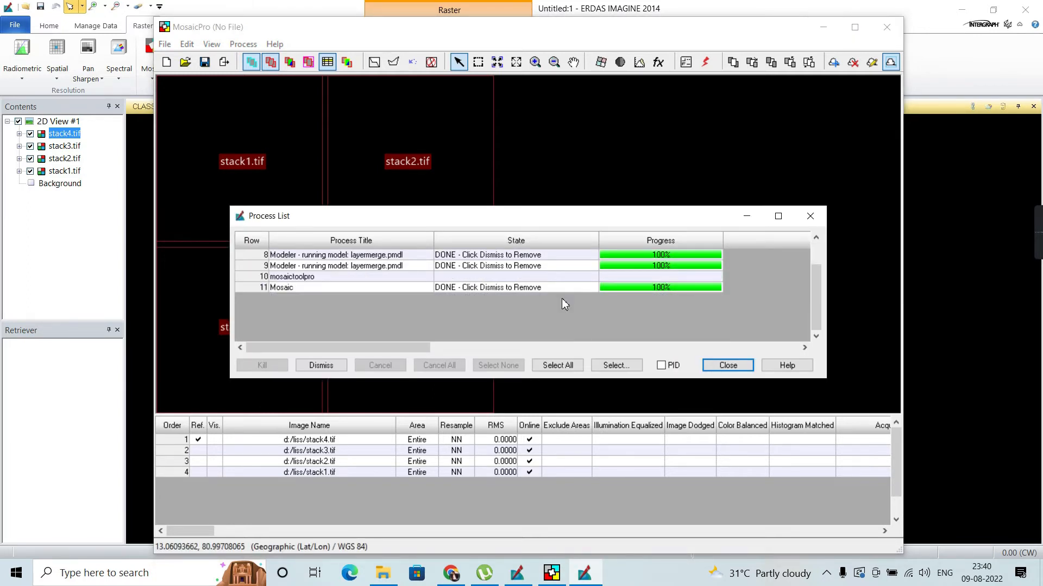
left_click(724, 367)
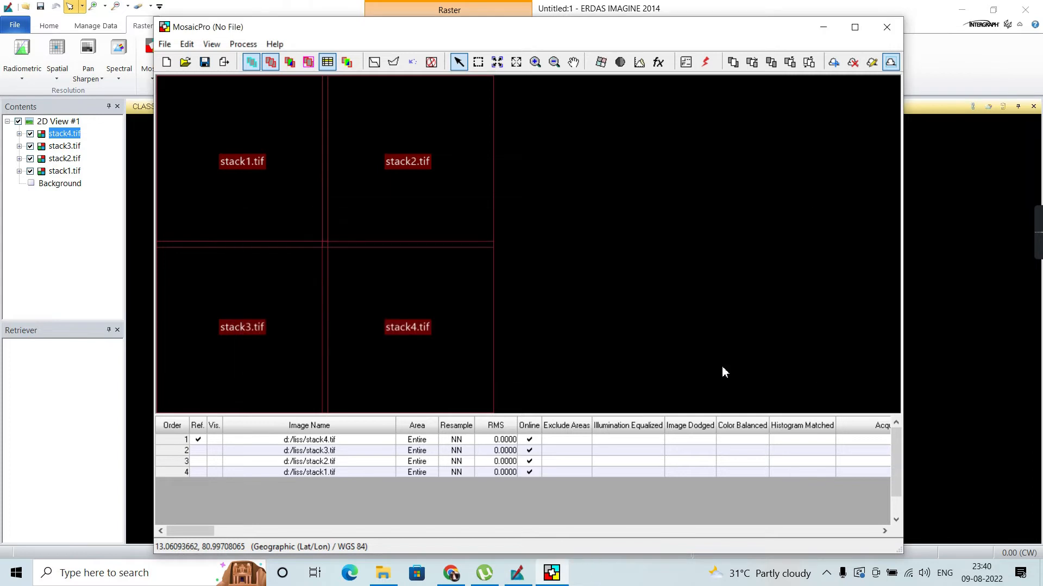
left_click(887, 27)
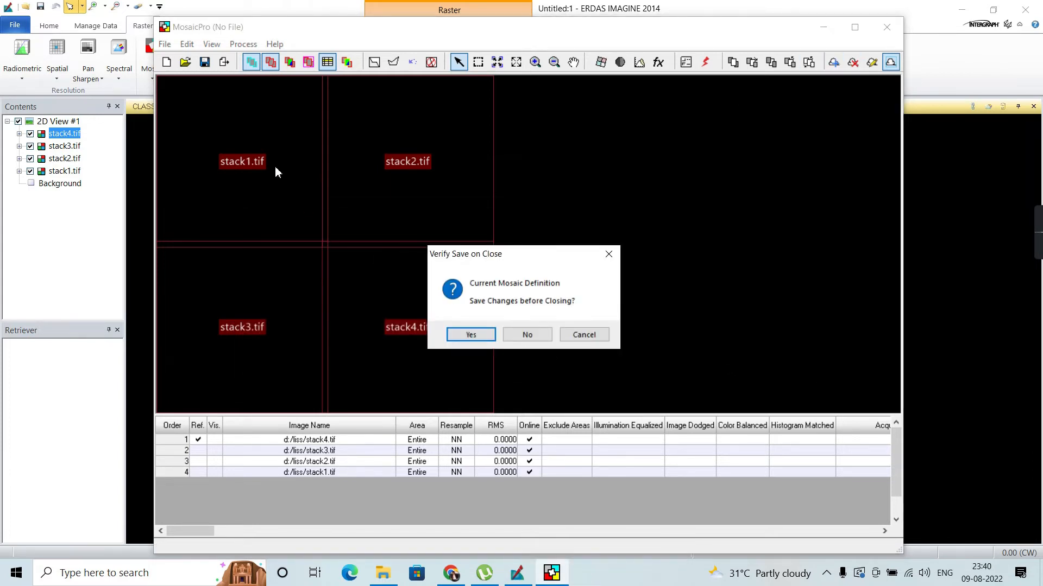
left_click(535, 339)
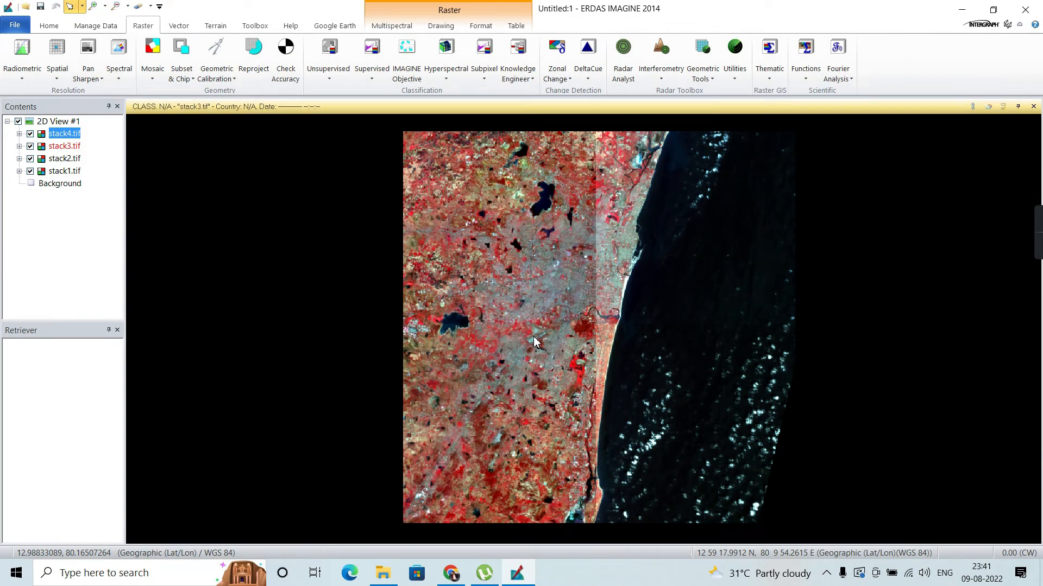
Step: Open the recent file D:/liss/mosaic.tif as a raster layer in the 2D view
right_click(466, 255)
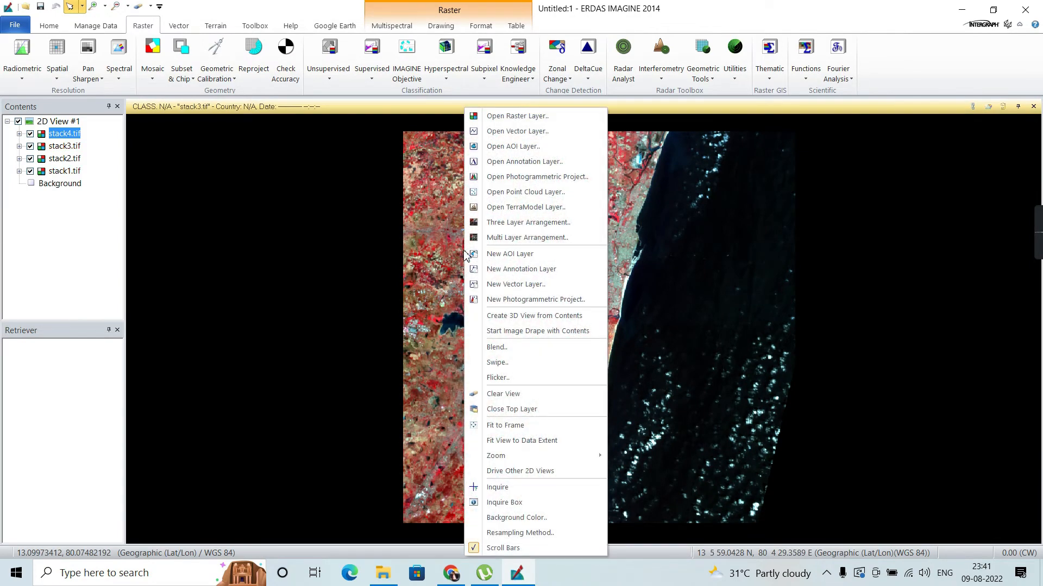
left_click(498, 116)
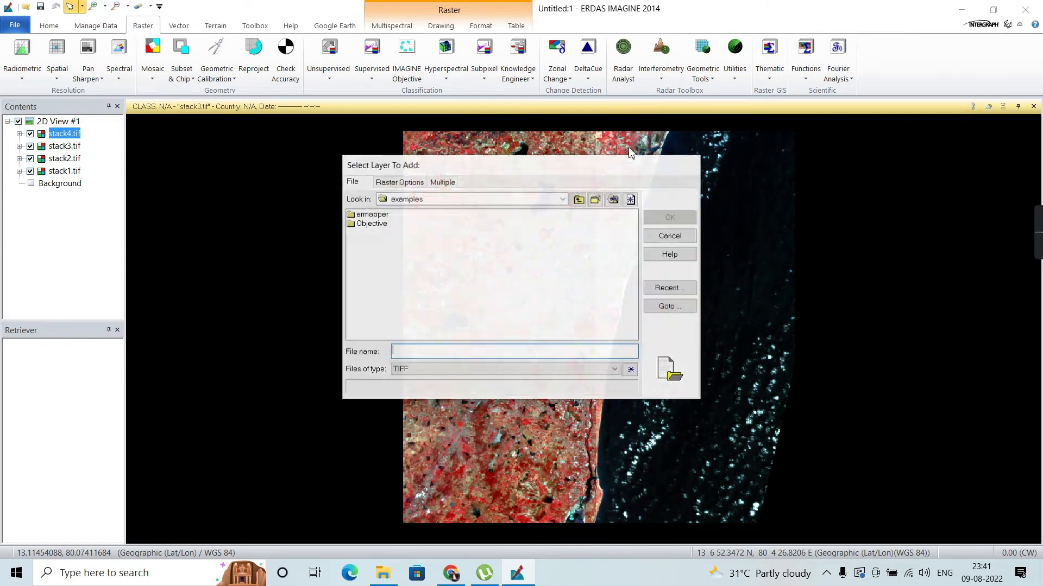
left_click(665, 288)
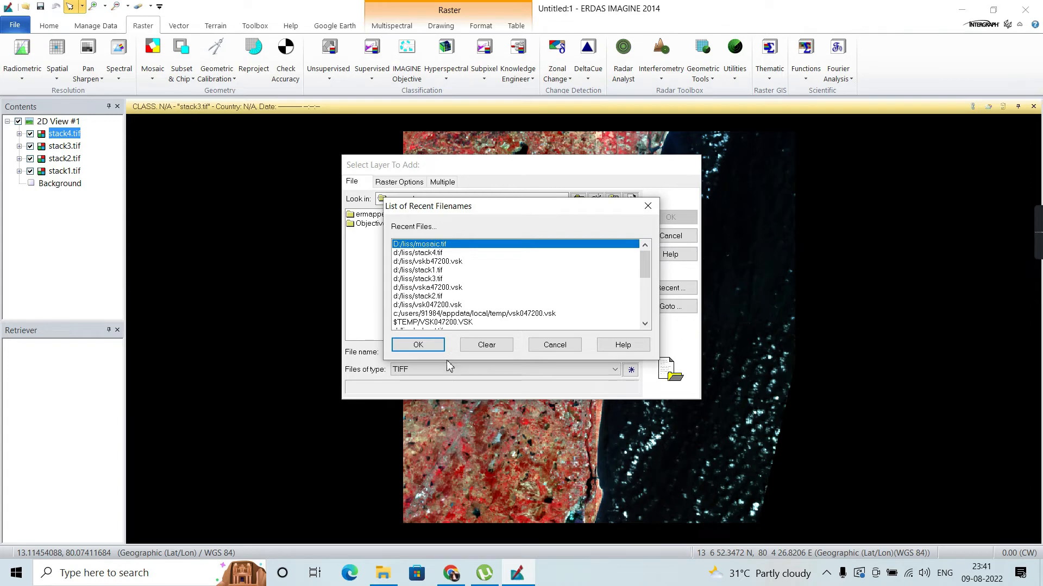
left_click(418, 345)
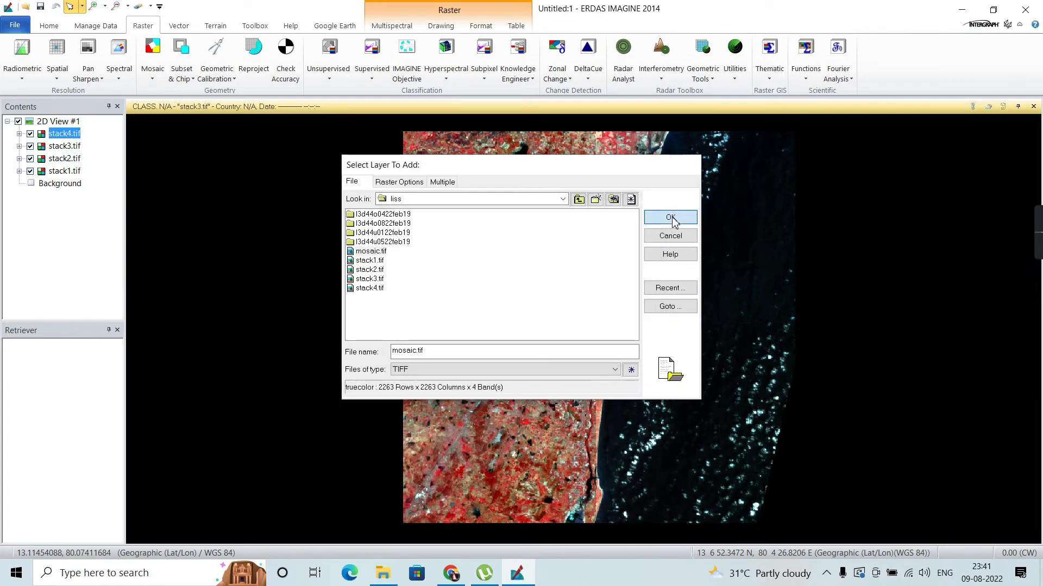
left_click(671, 218)
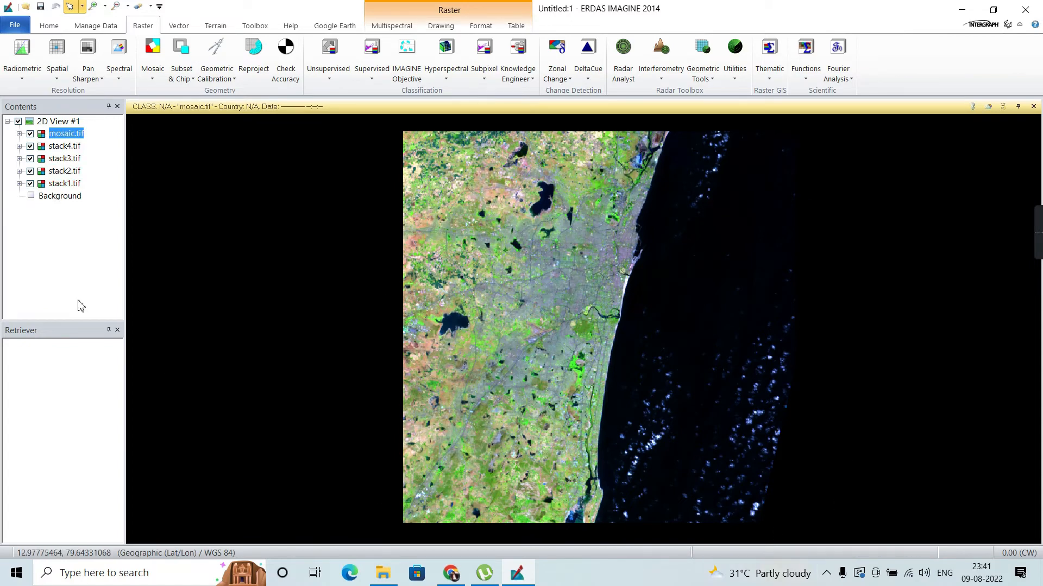
Step: Remove the layers stack1.tif to stack4.tif from the 2D view, keeping only mosaic.tif
left_click(52, 150)
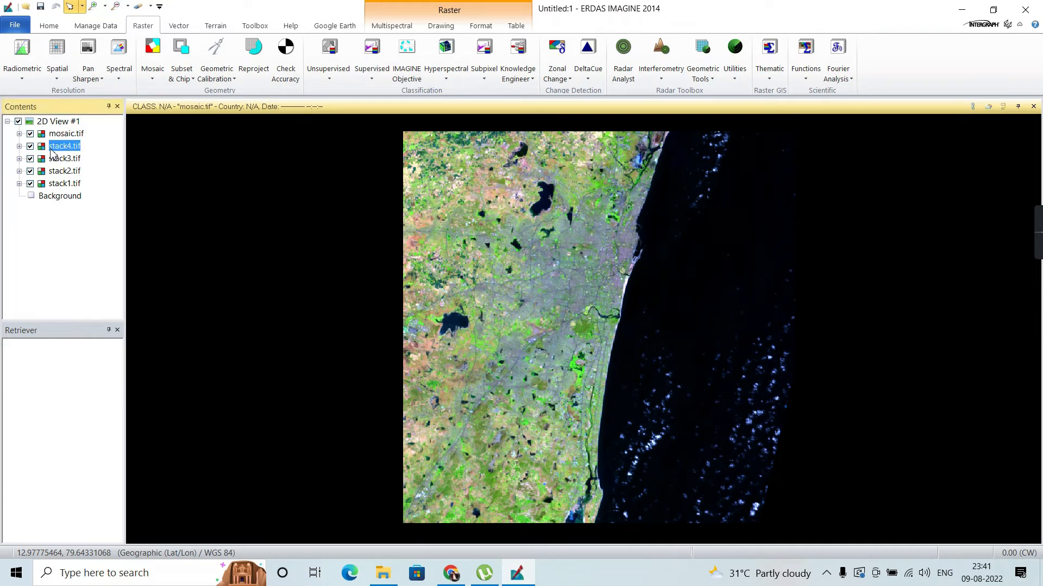
left_click(58, 184, "shift")
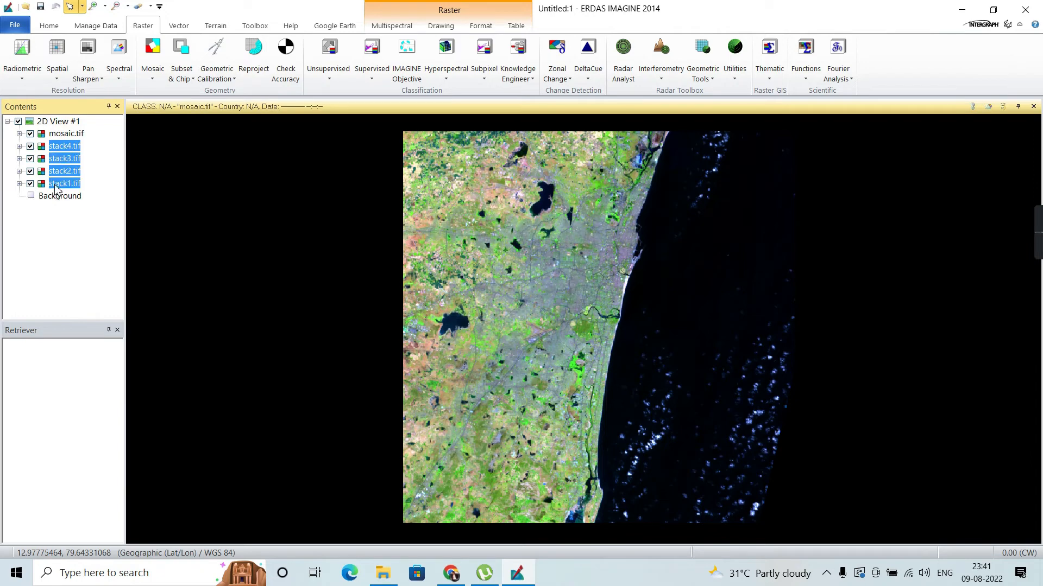
right_click(55, 172)
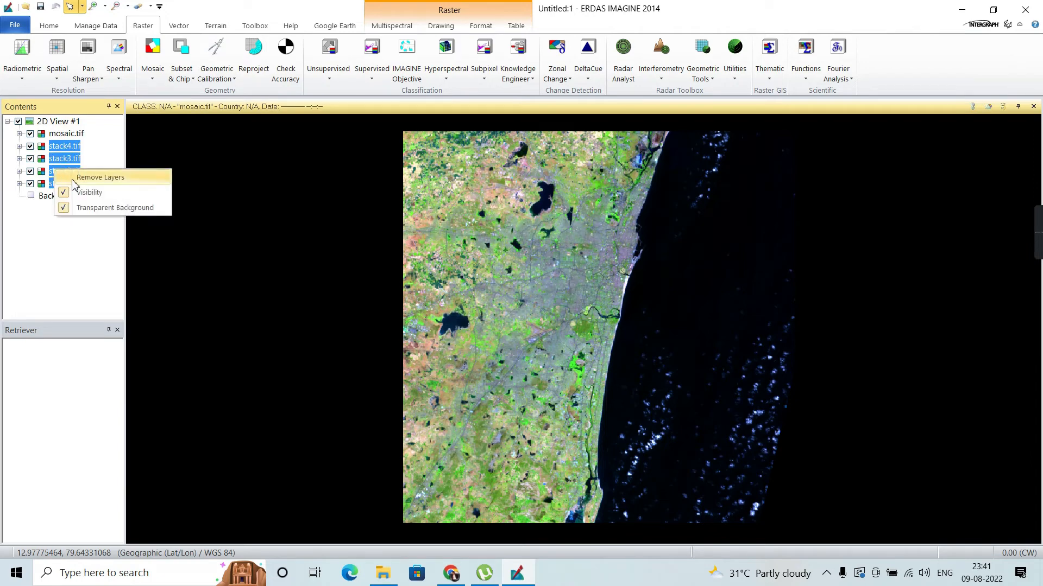
left_click(91, 178)
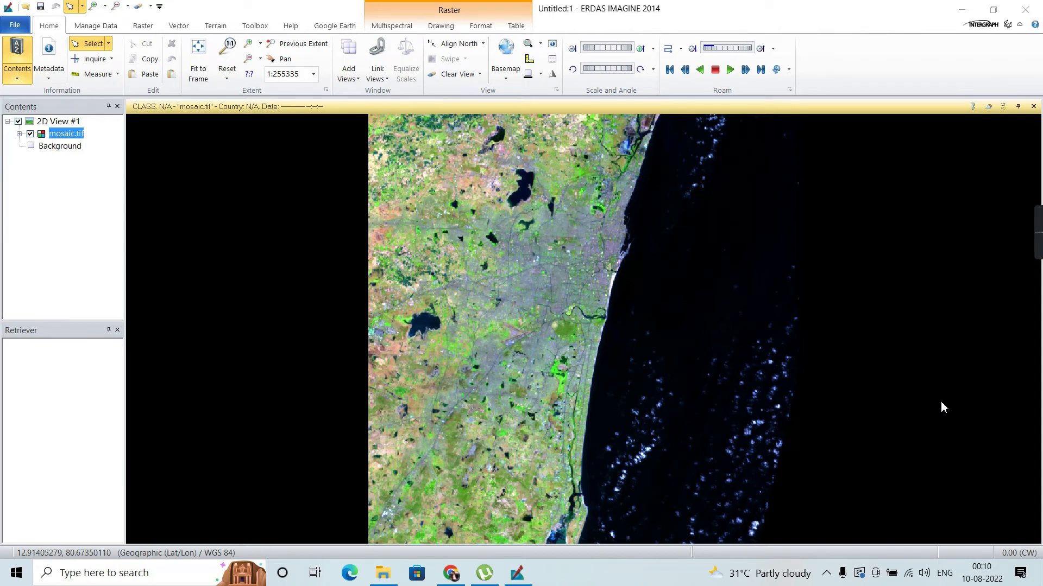
Step: Open the shapefile chennaiWard.shp from the Urban_Project folder on drive E: as a vector layer over the mosaic
right_click(493, 291)
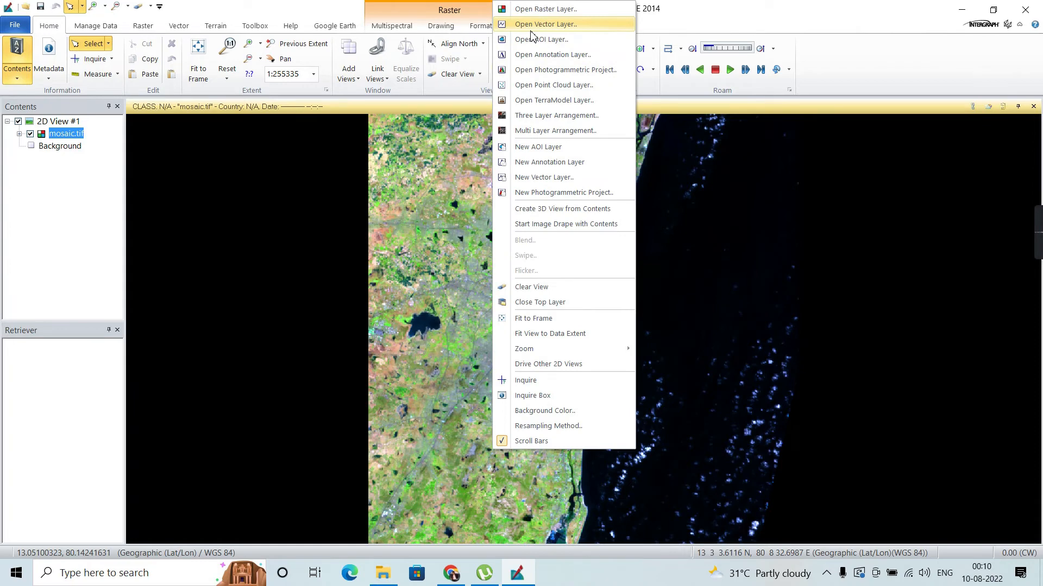
left_click(534, 27)
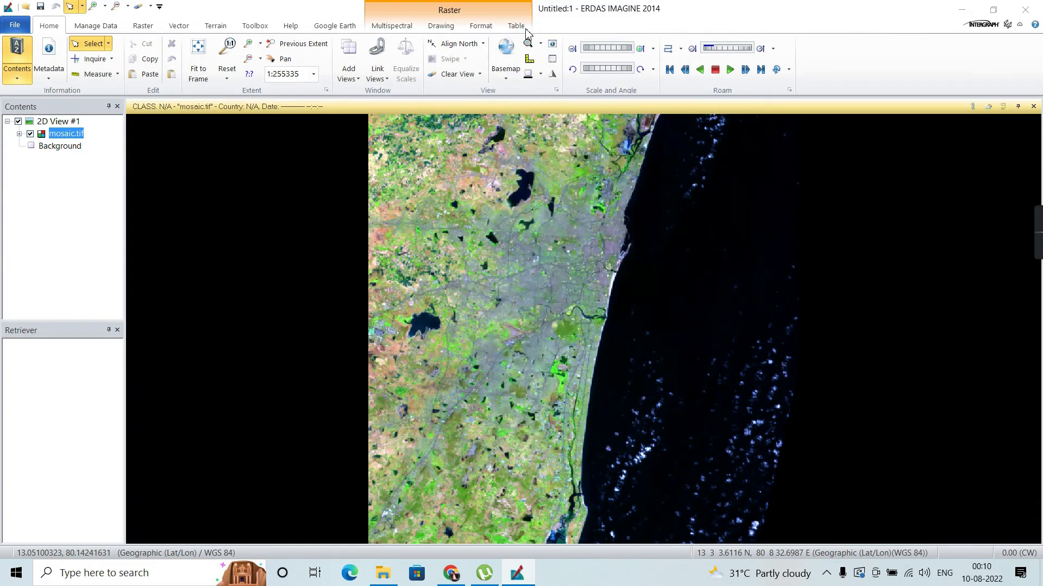
left_click(562, 200)
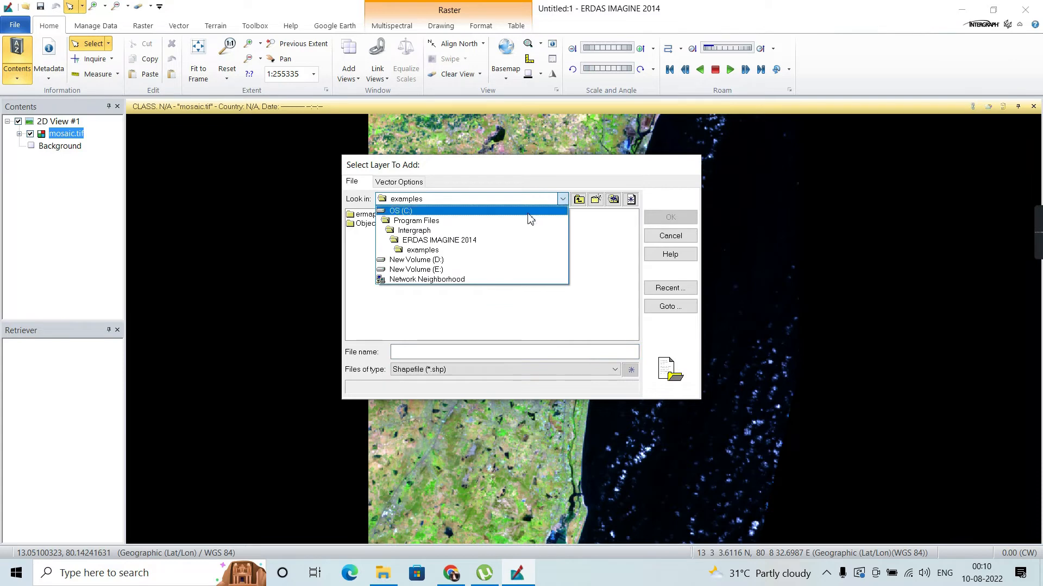
left_click(417, 270)
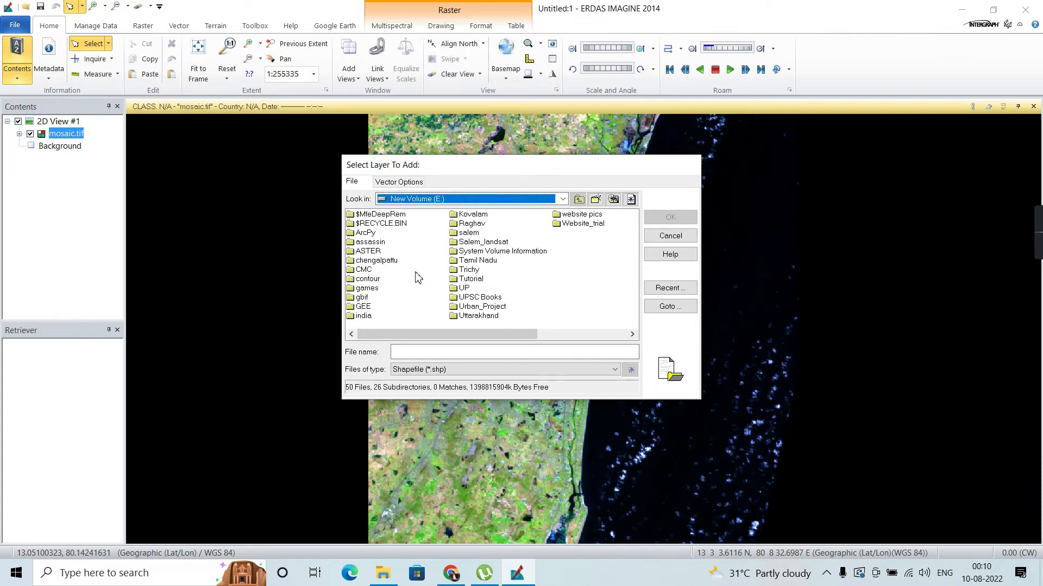
double_click(496, 306)
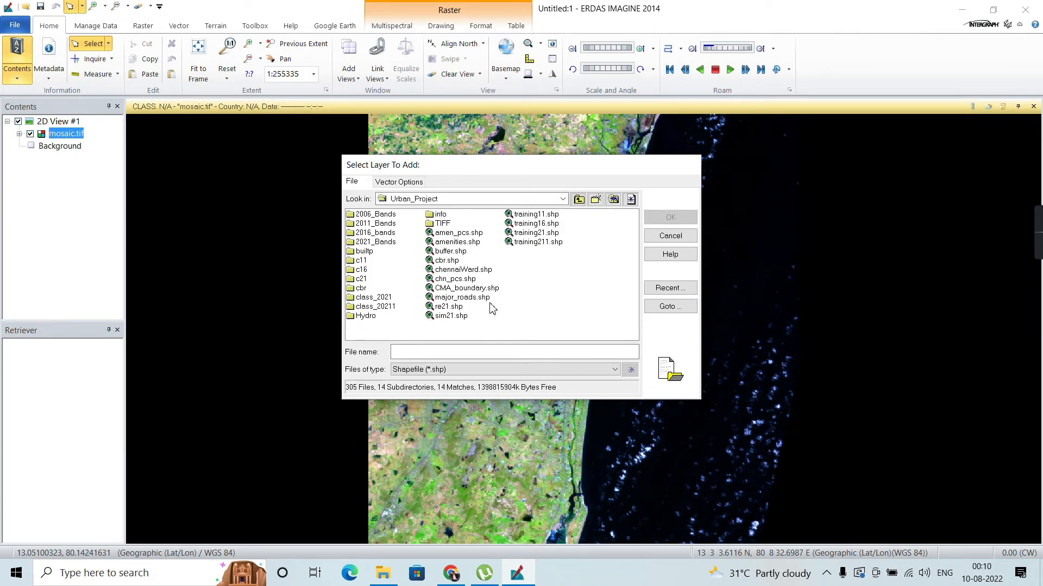
left_click(480, 271)
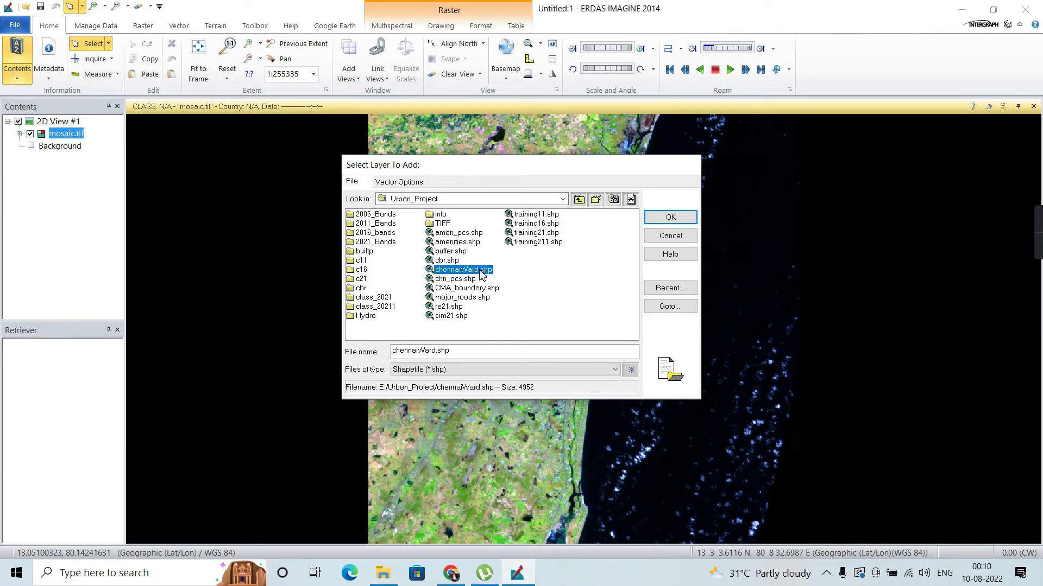
left_click(663, 217)
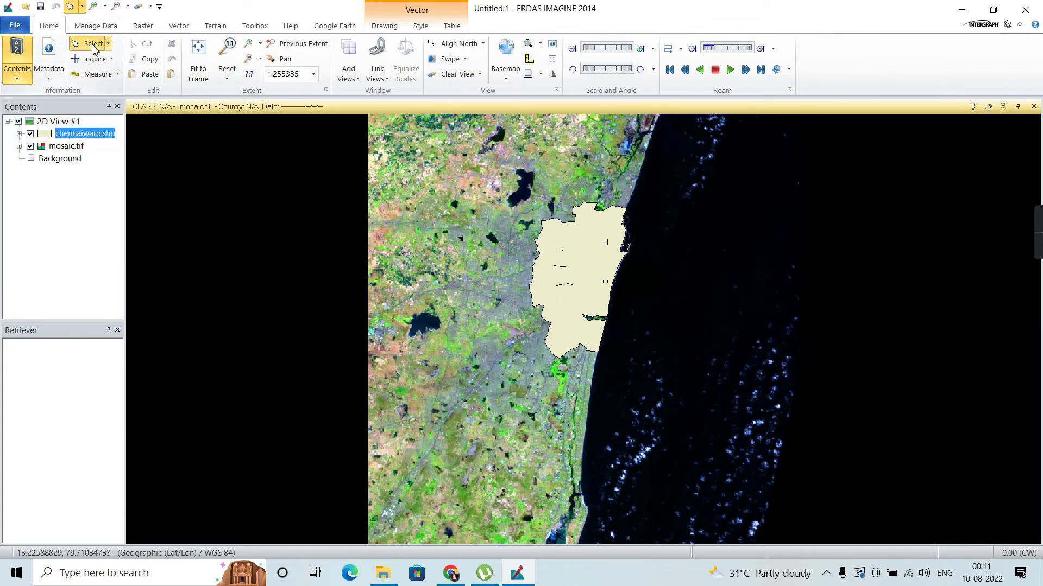
Step: Create an AOI layer from the selected Chennai ward polygon and hide the chennaiward.shp layer
left_click(586, 248)
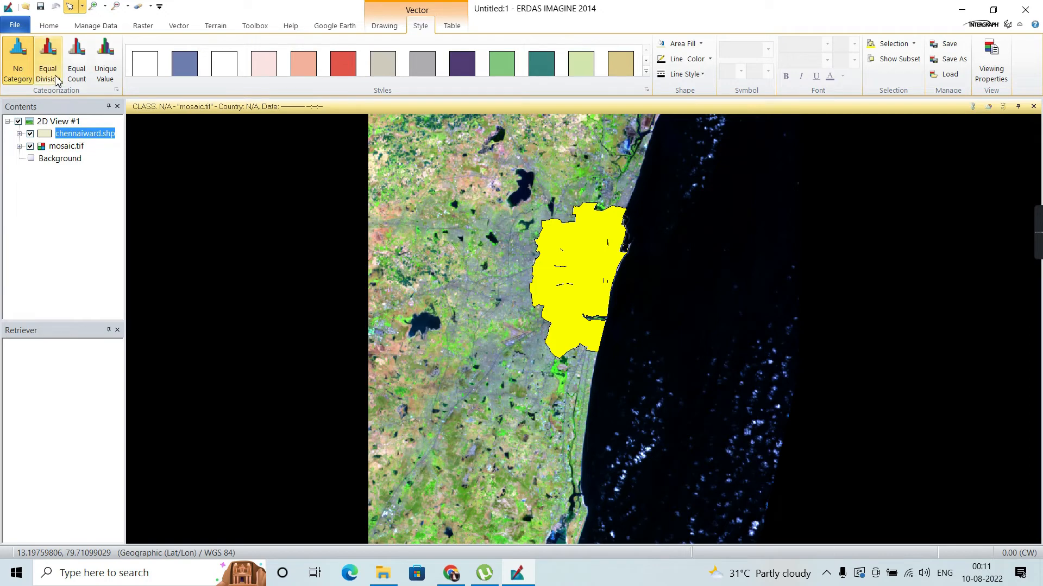
left_click(50, 27)
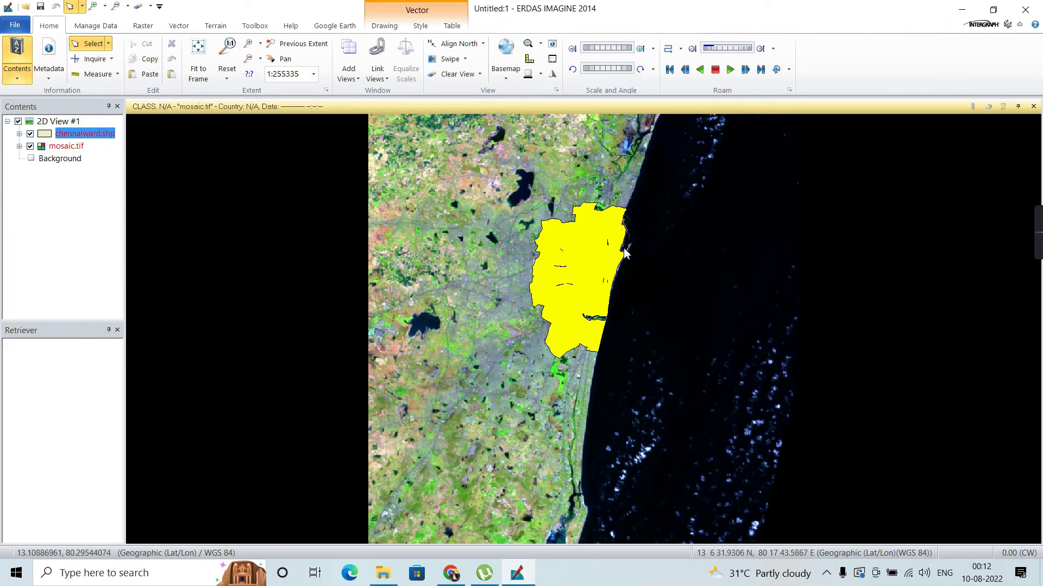
left_click(169, 78)
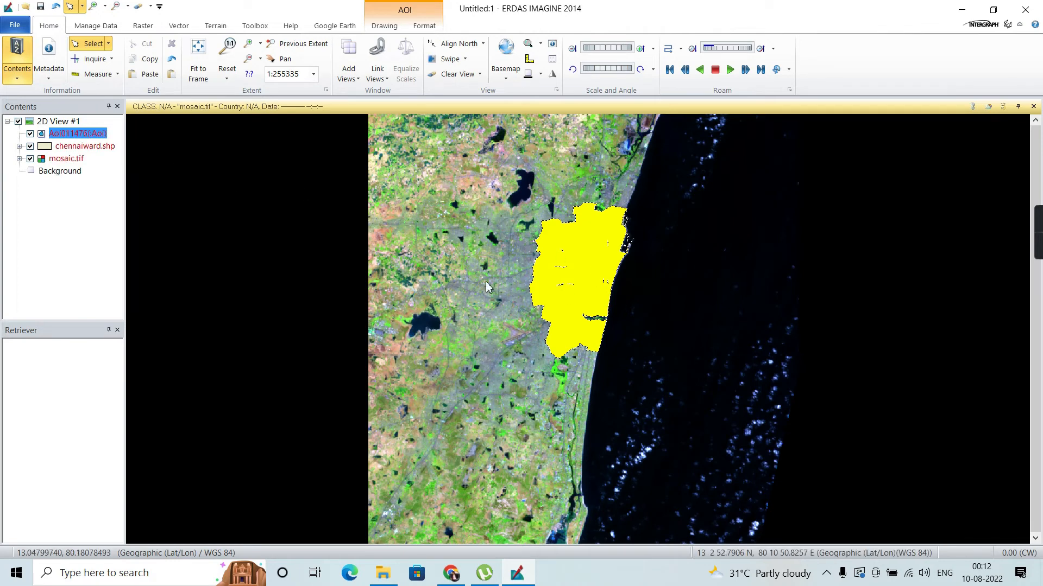
left_click(30, 146)
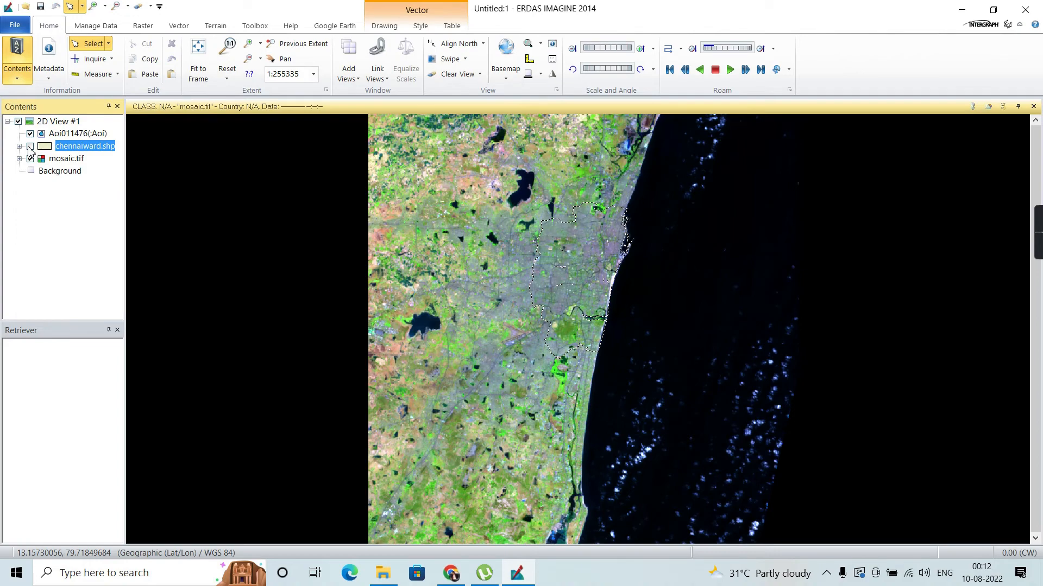
scroll(609, 251, "up", 5)
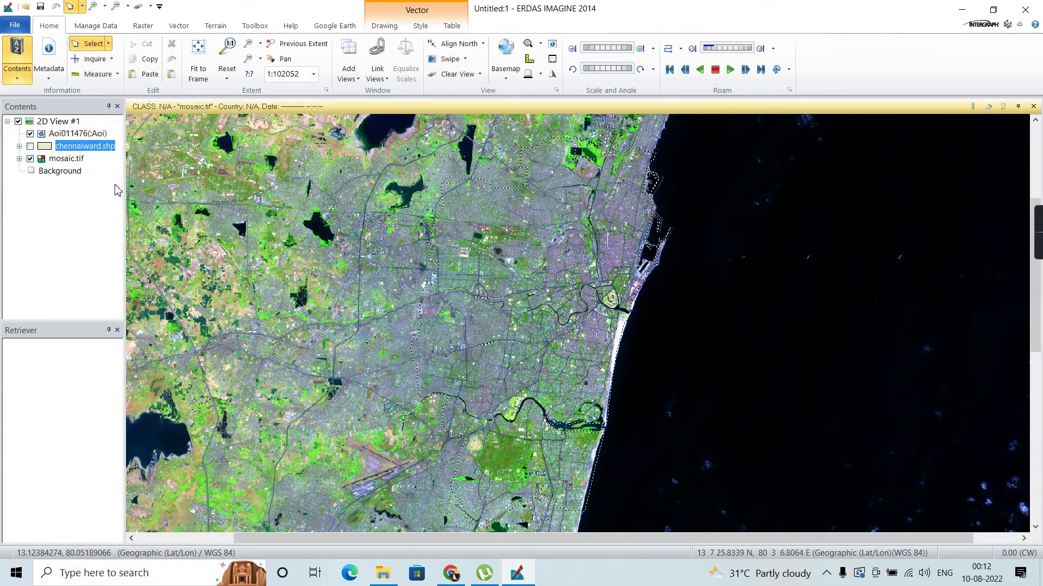
Step: Save the AOI layer as chennai.aoi in the liss folder on drive D:, replacing the existing file
right_click(71, 136)
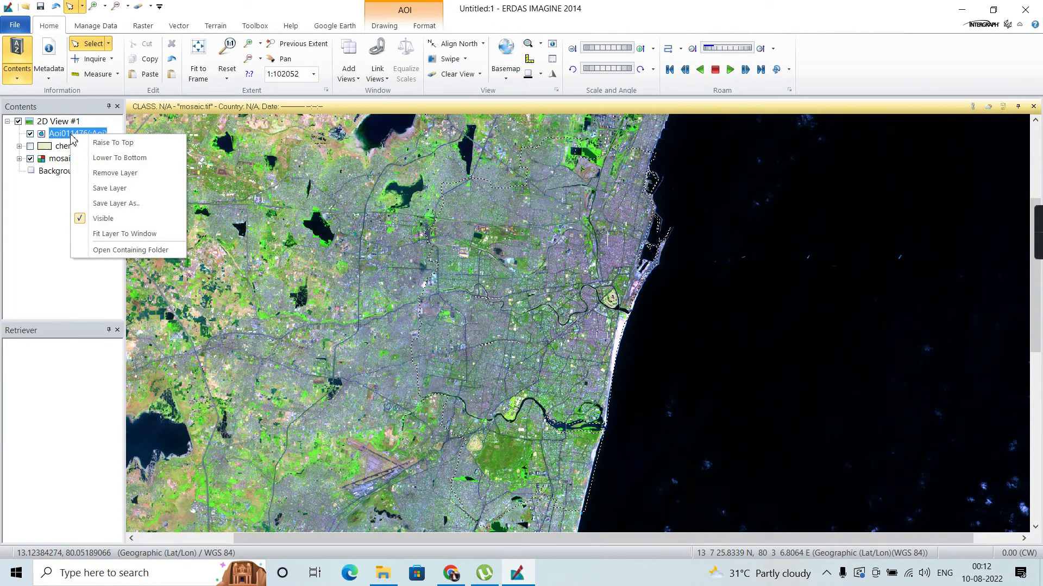
left_click(102, 203)
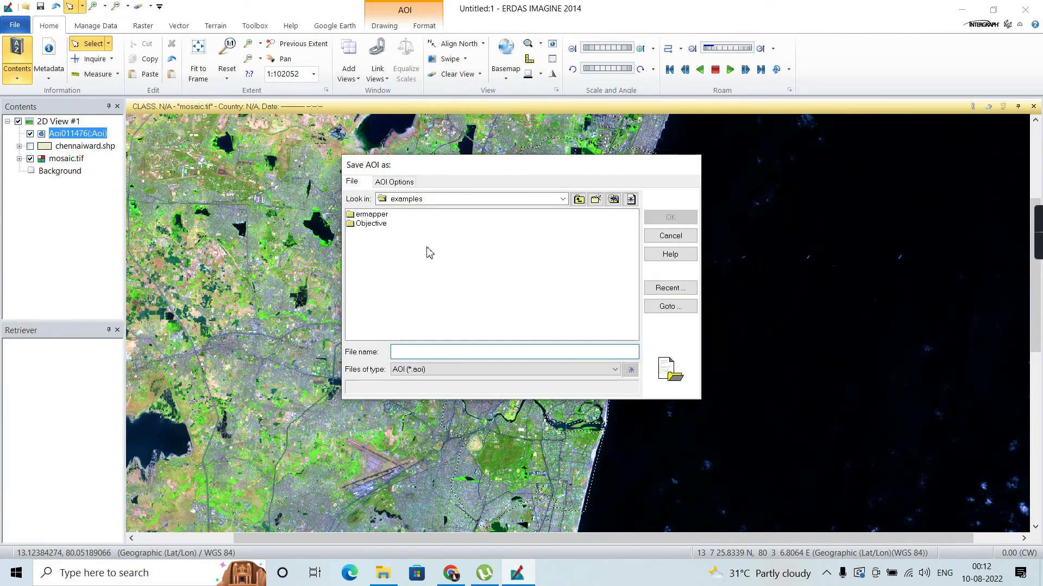
left_click(563, 200)
left_click(402, 263)
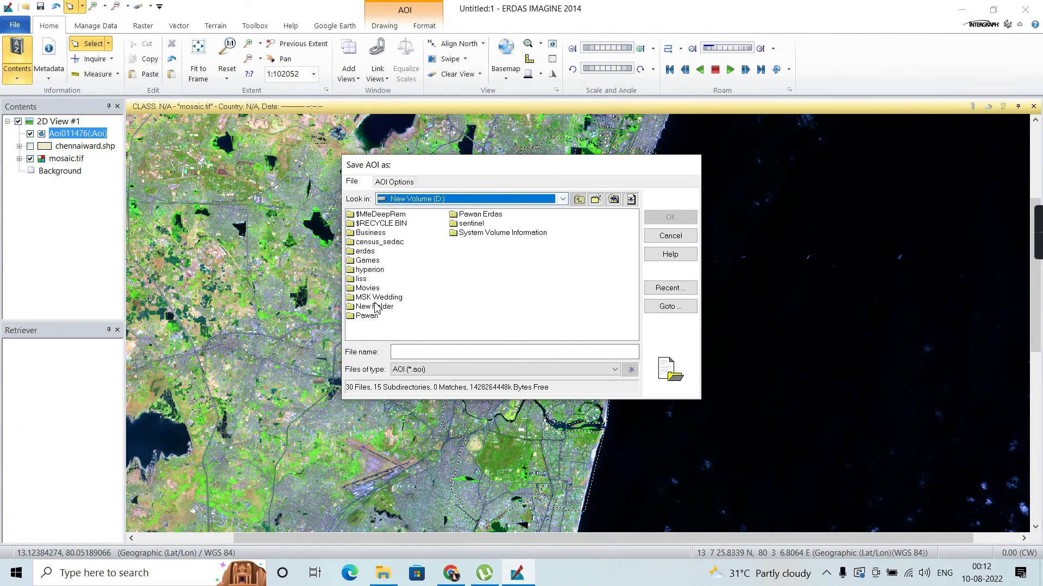
double_click(361, 279)
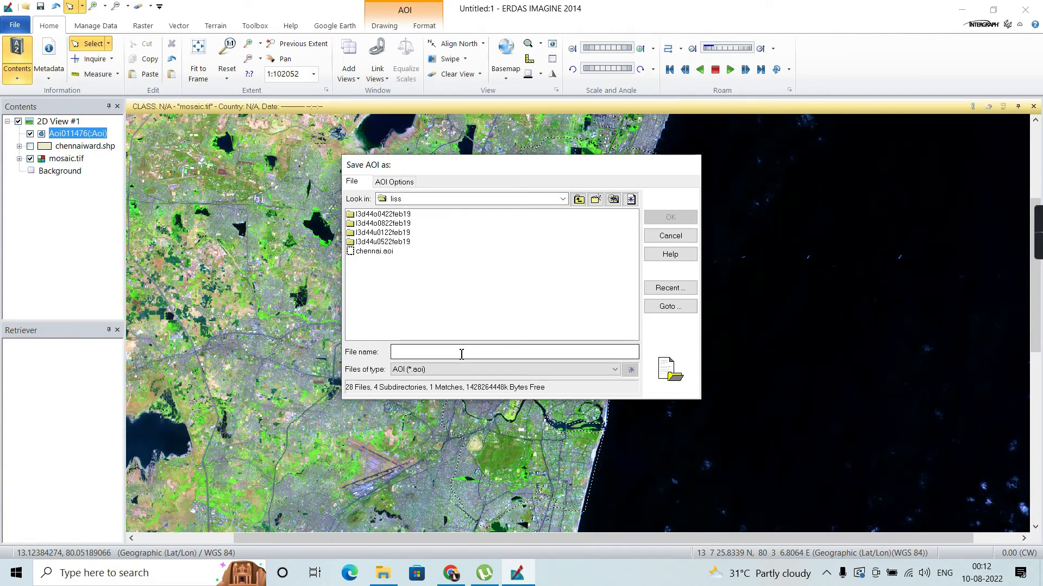
left_click(380, 251)
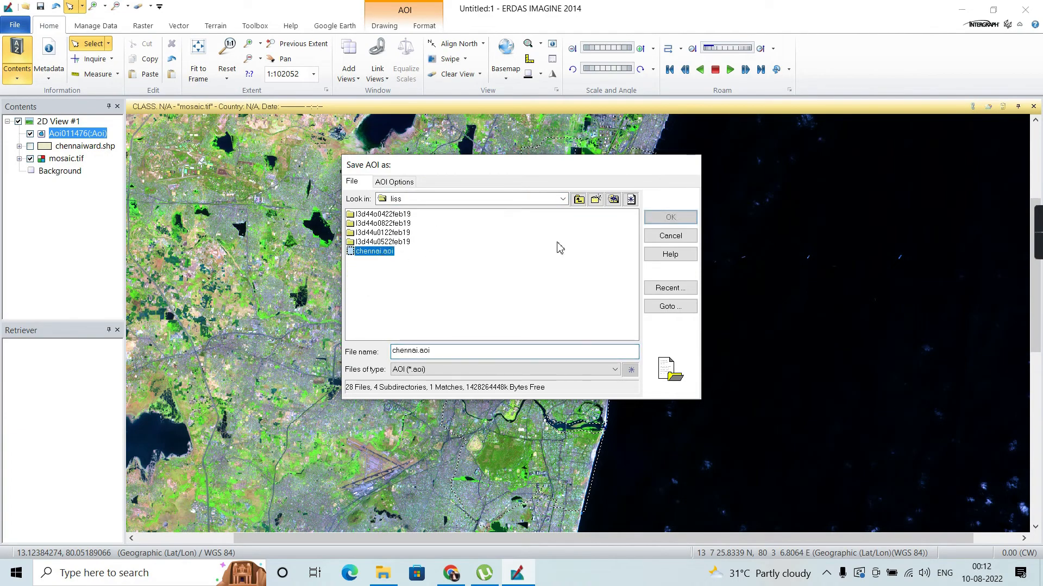
left_click(692, 215)
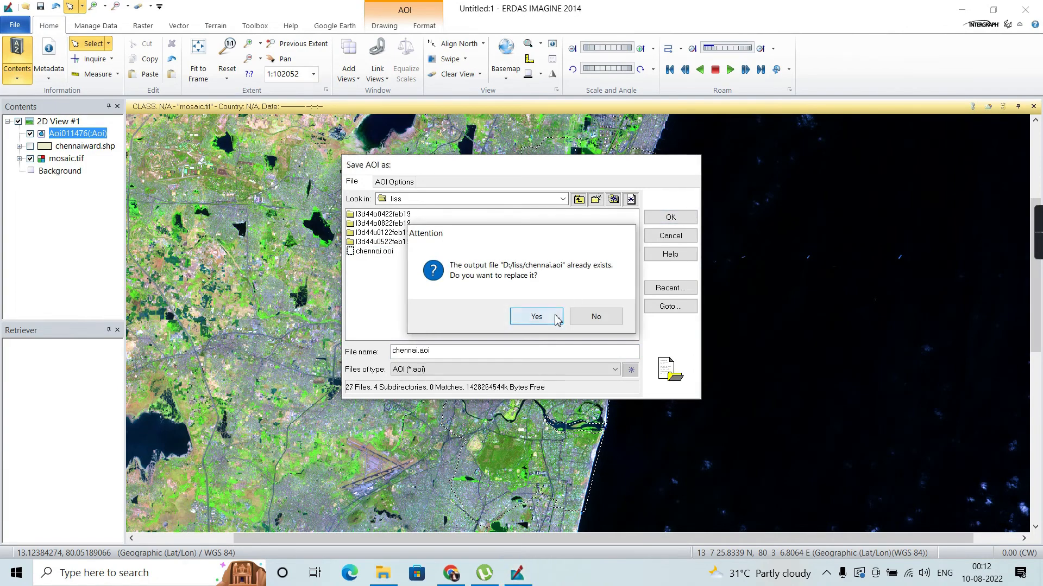
left_click(556, 320)
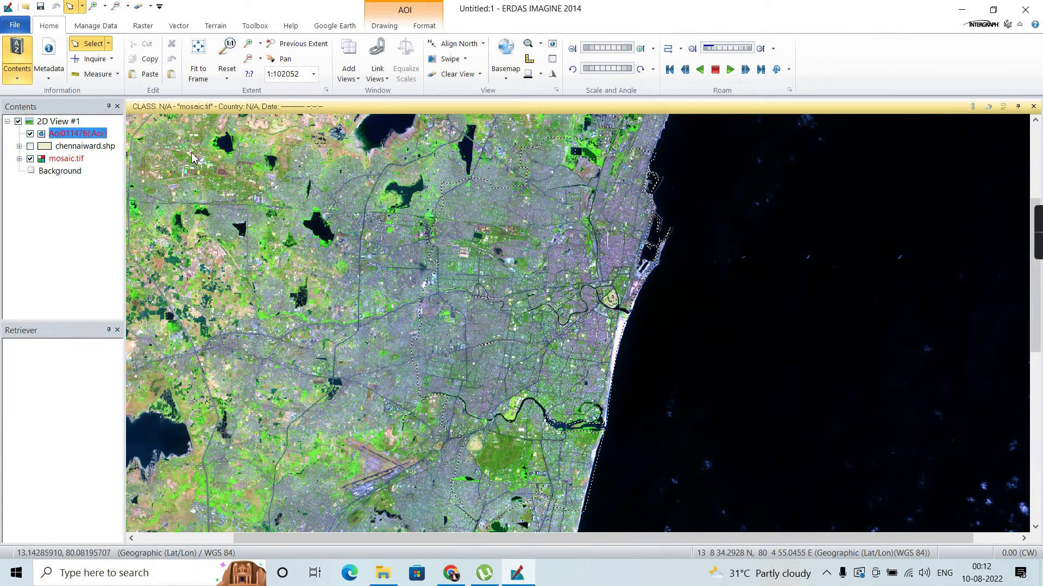
Step: Set up a subset of mosaic.tif with output aoi.tif in the liss folder on drive D:, ignoring zeros in the output statistics
left_click(149, 26)
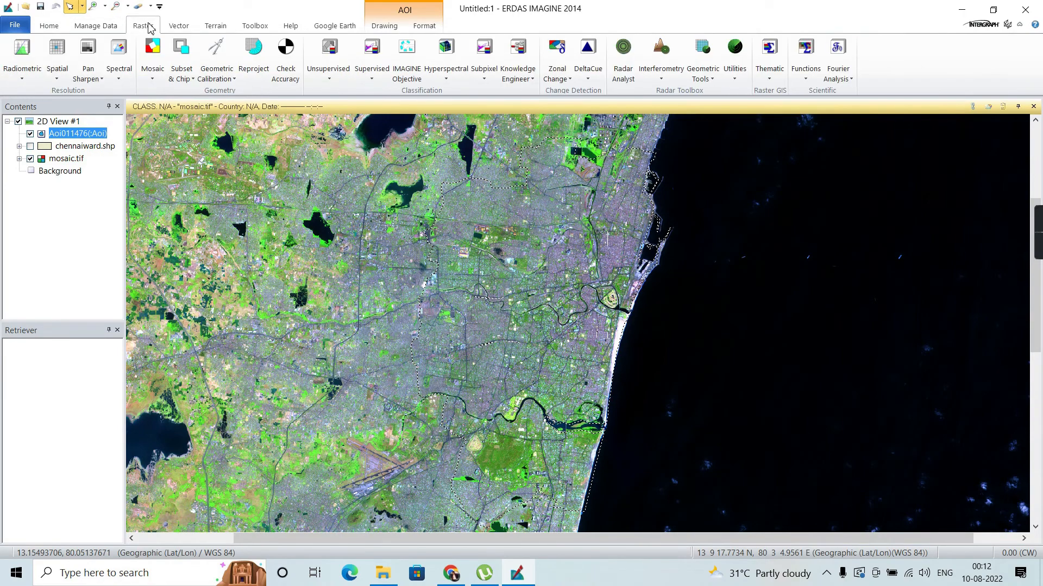
left_click(191, 81)
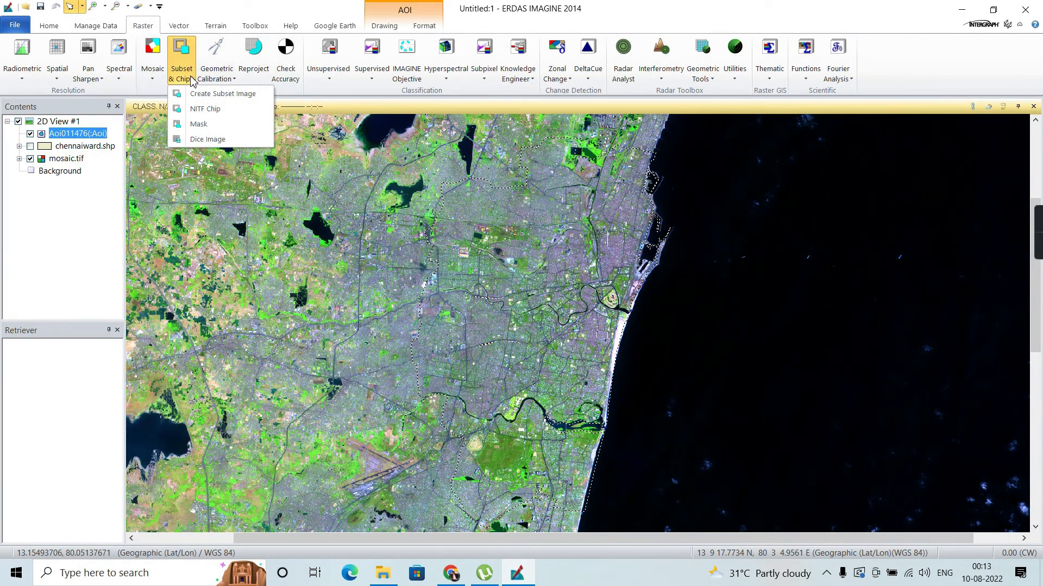
left_click(194, 94)
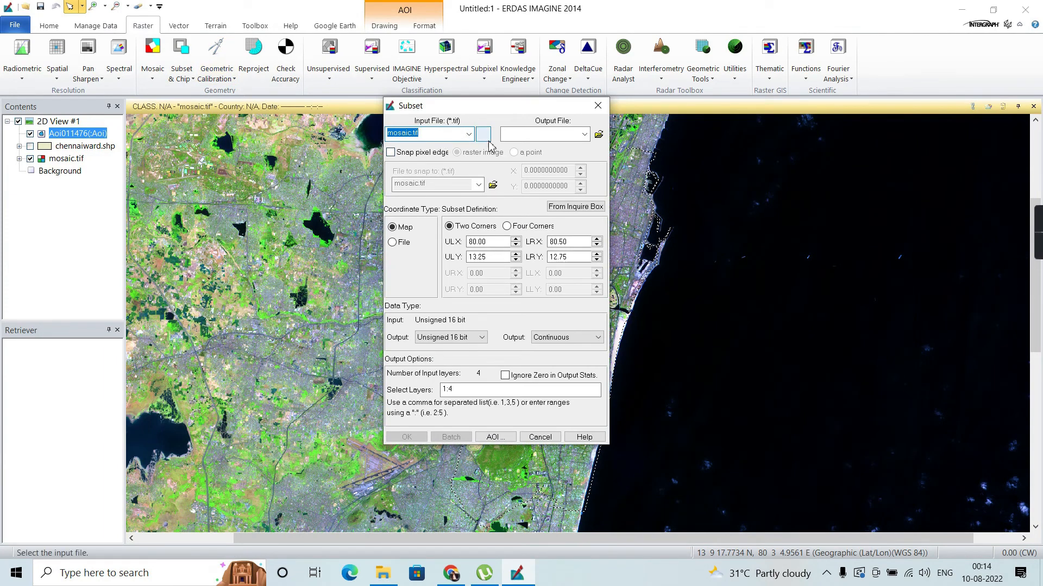
left_click(597, 135)
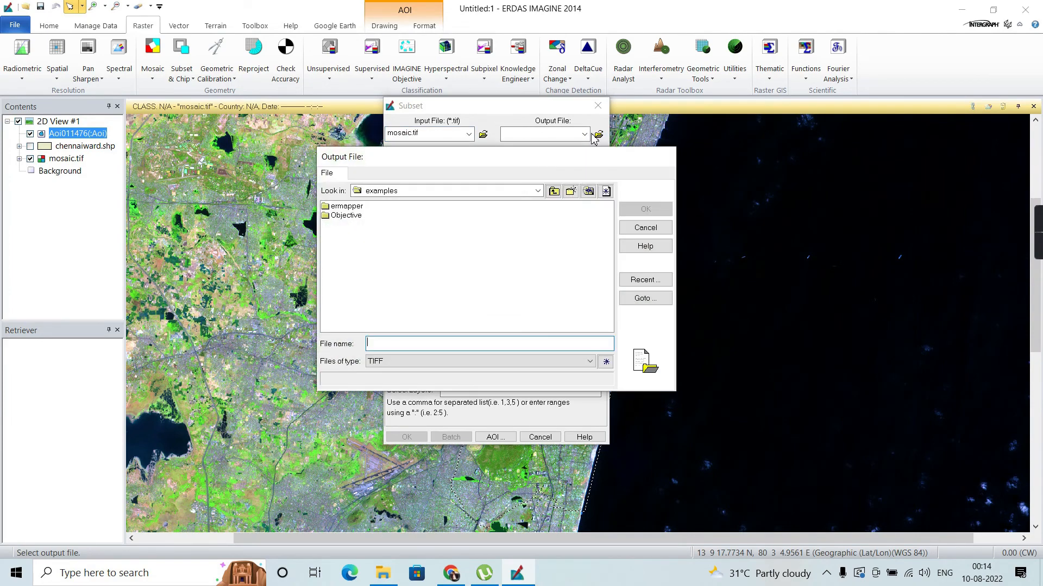
left_click(537, 191)
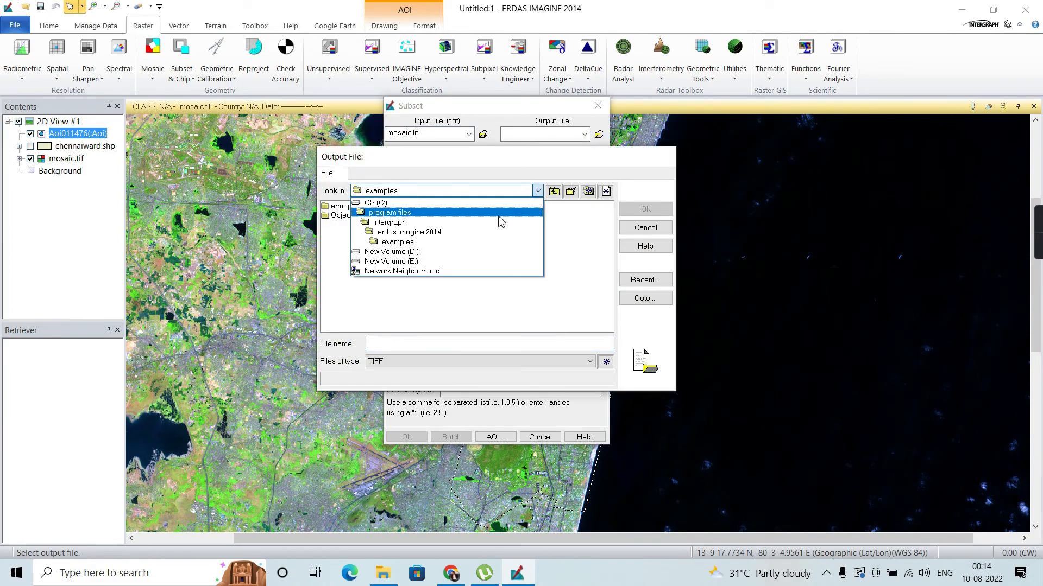
left_click(440, 252)
left_click(337, 272)
left_click(400, 344)
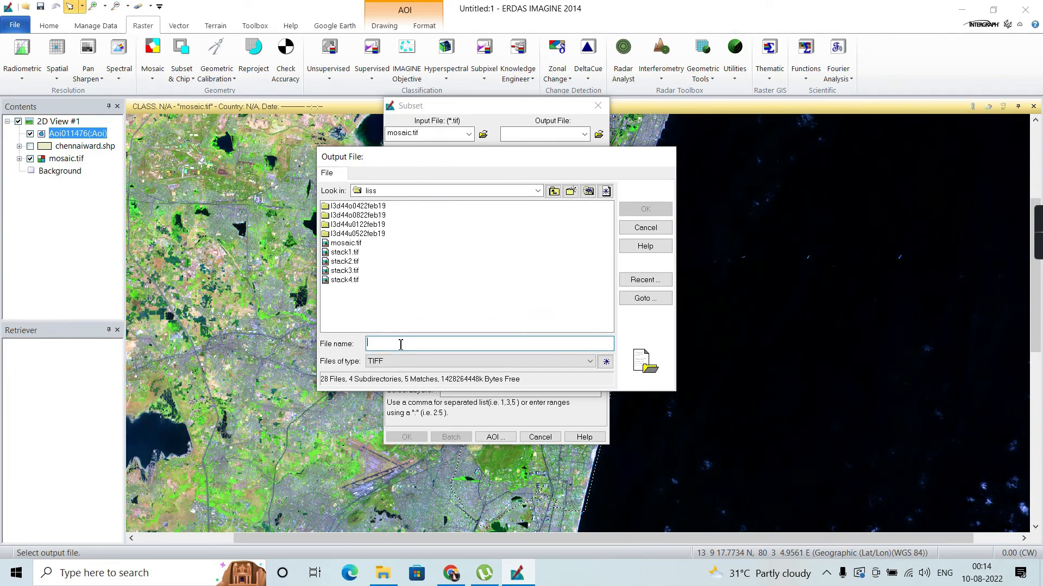
type("ao")
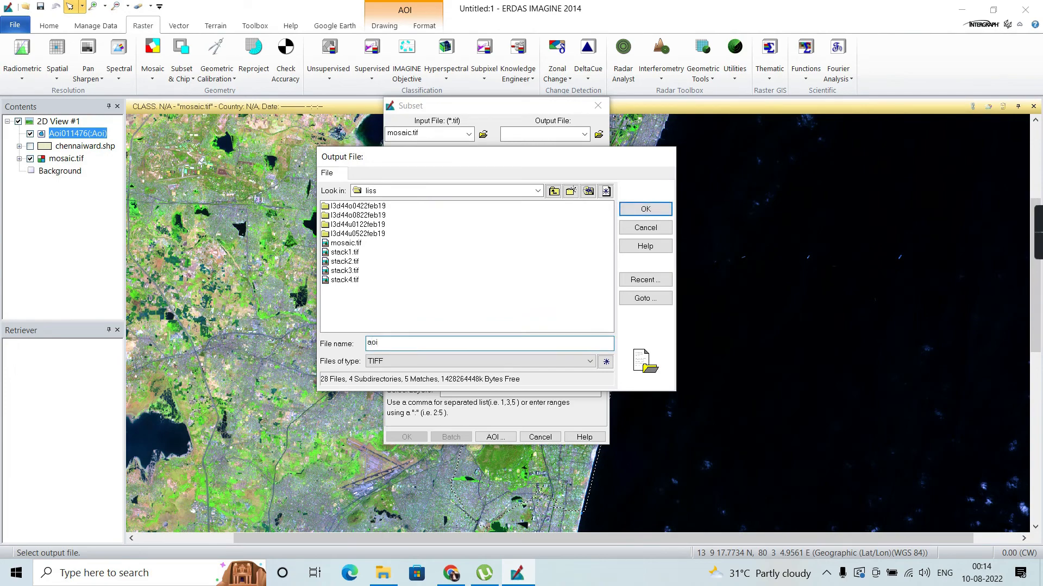
type("i")
key("Return")
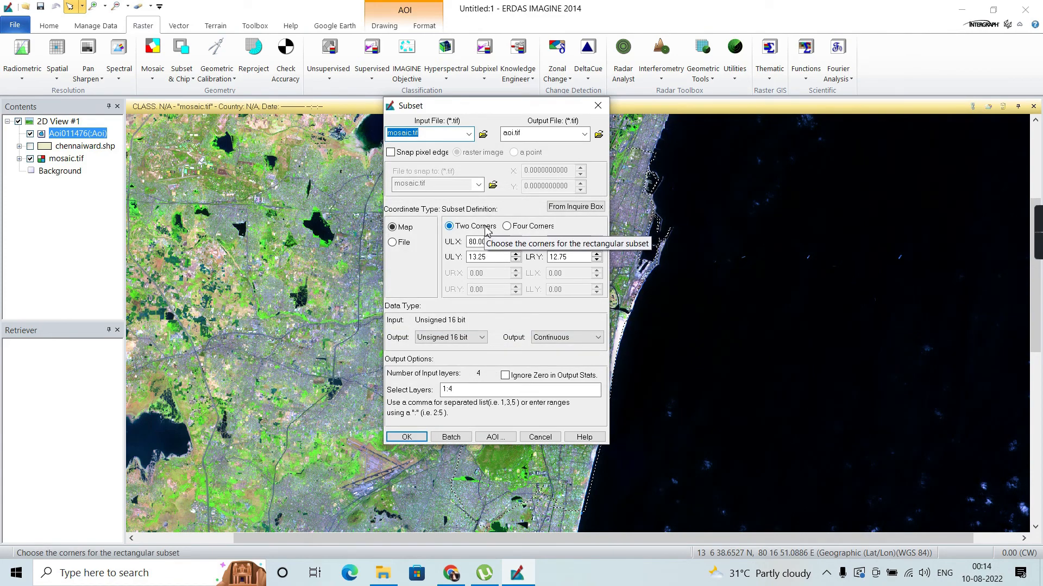
left_click(505, 380)
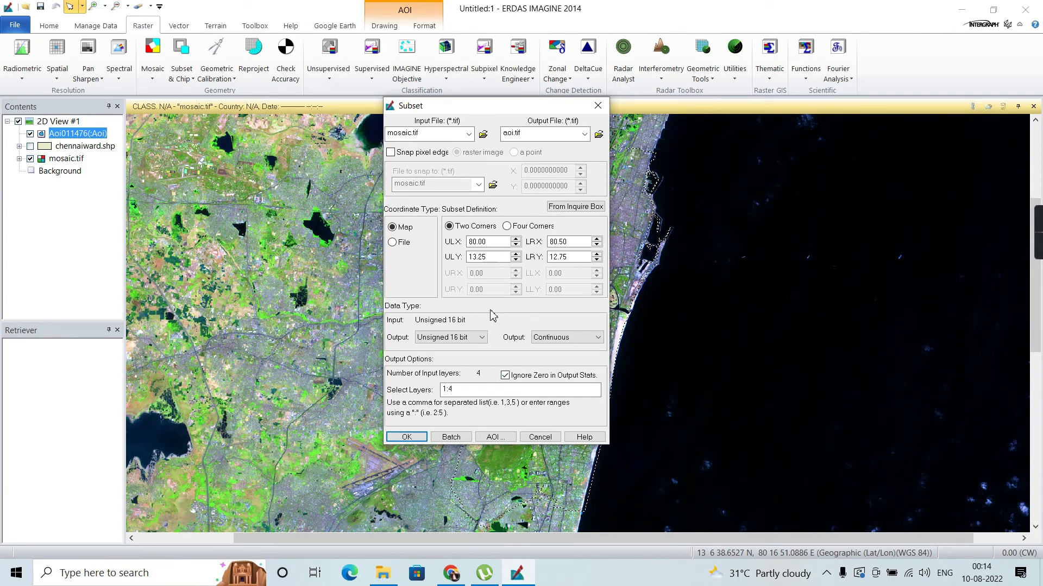
Step: Choose chennai.aoi from the liss folder on drive D: as the subset's AOI file and run the subset
left_click(498, 438)
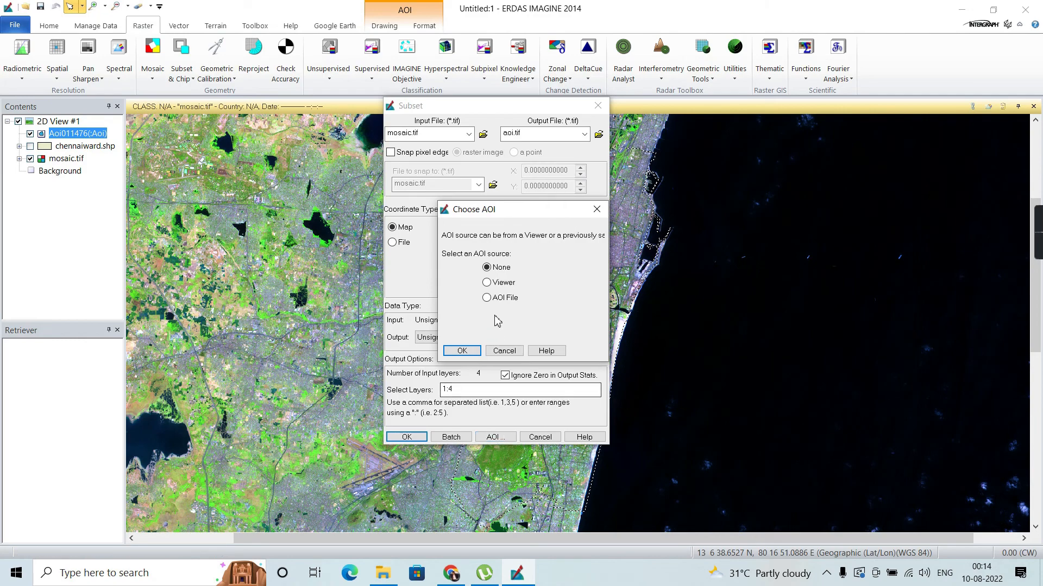
left_click(490, 299)
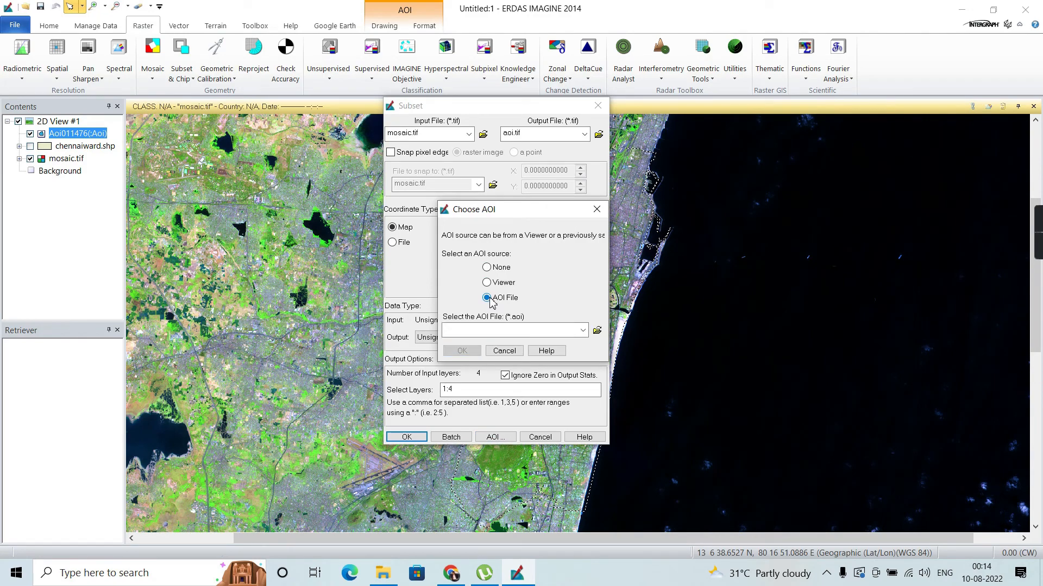
left_click(597, 330)
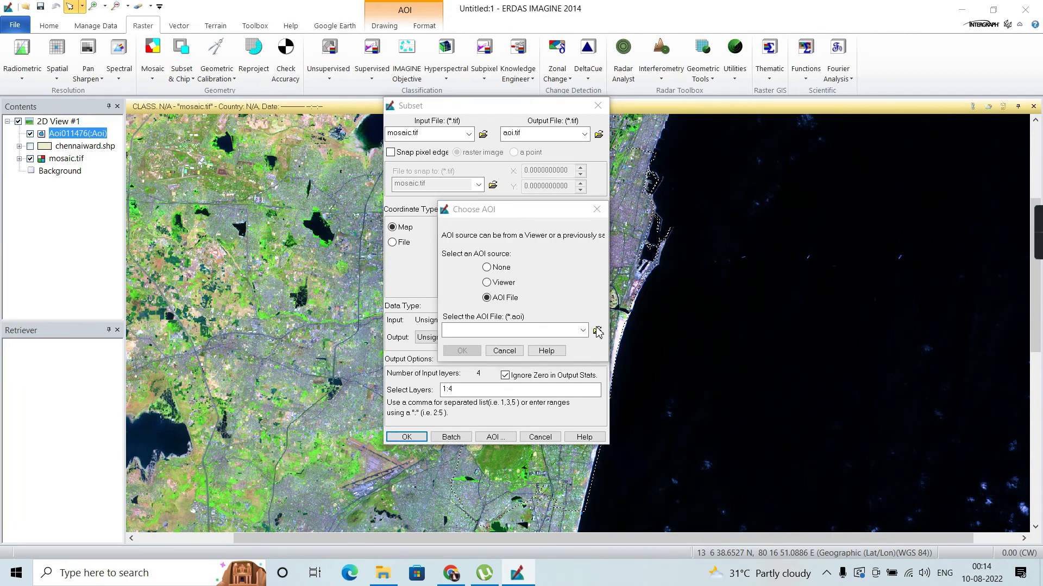
left_click(565, 202)
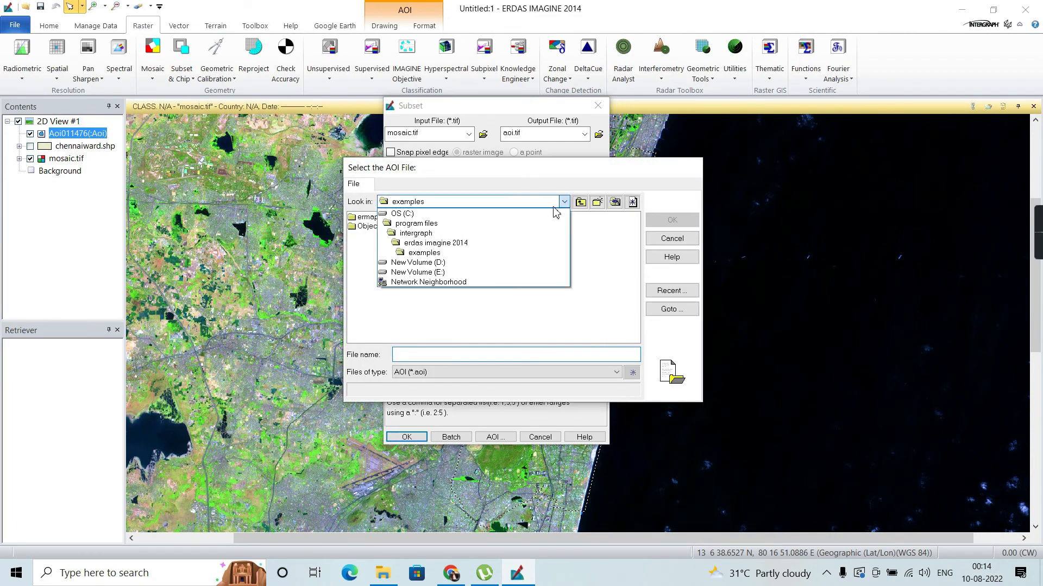
left_click(443, 262)
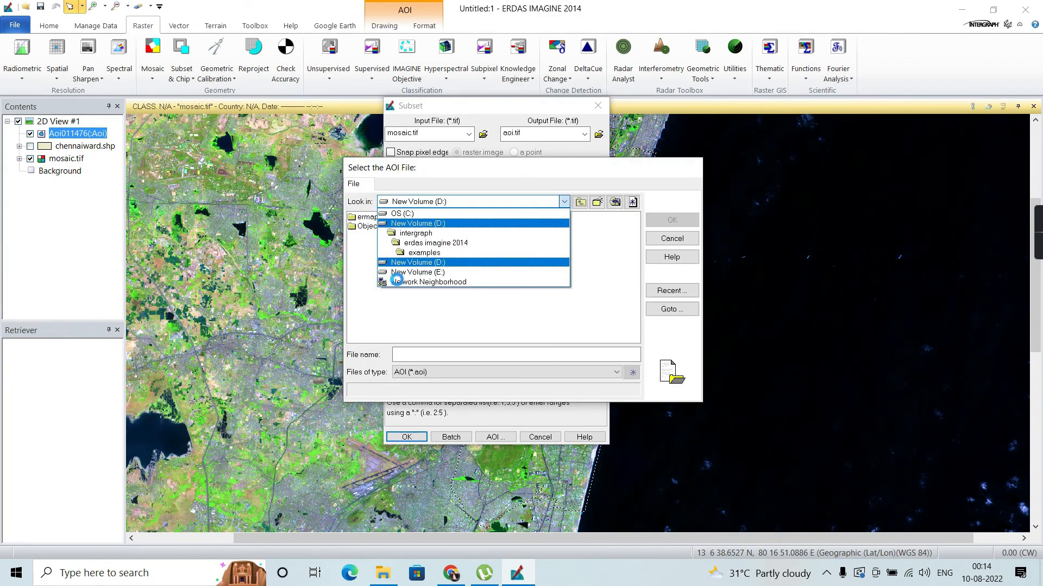
double_click(368, 282)
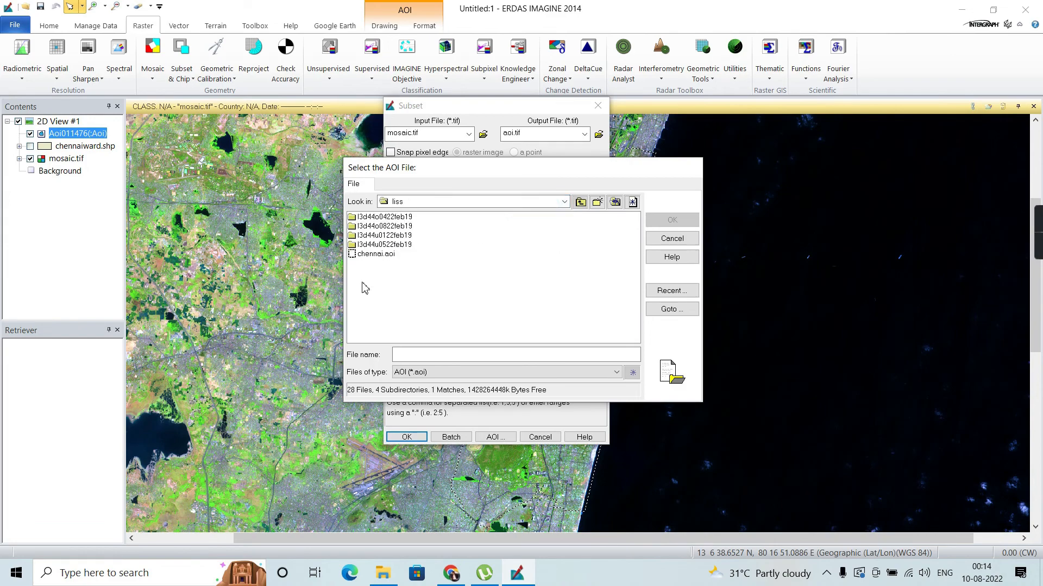
left_click(375, 254)
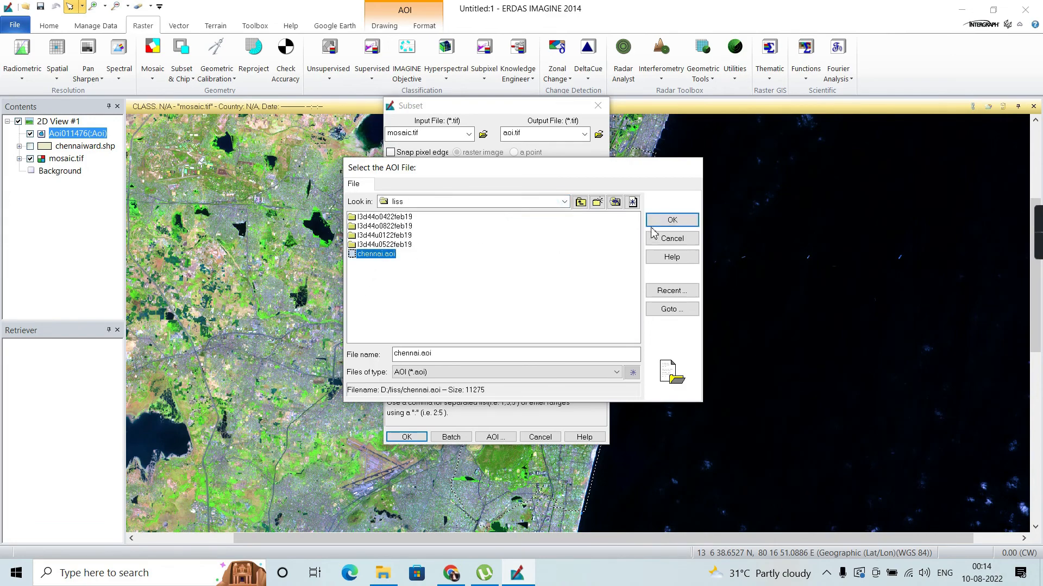
left_click(656, 223)
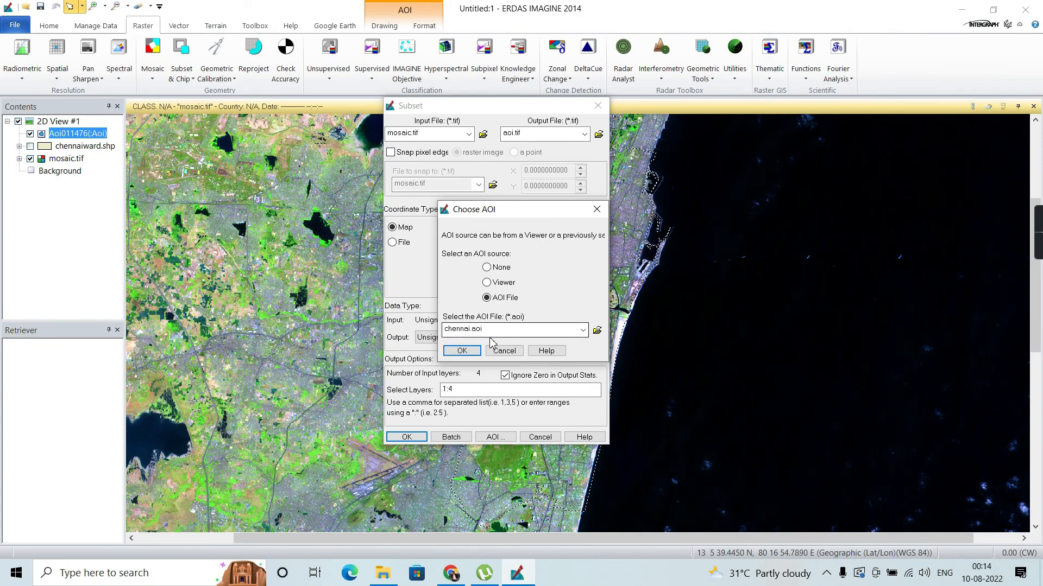
left_click(462, 351)
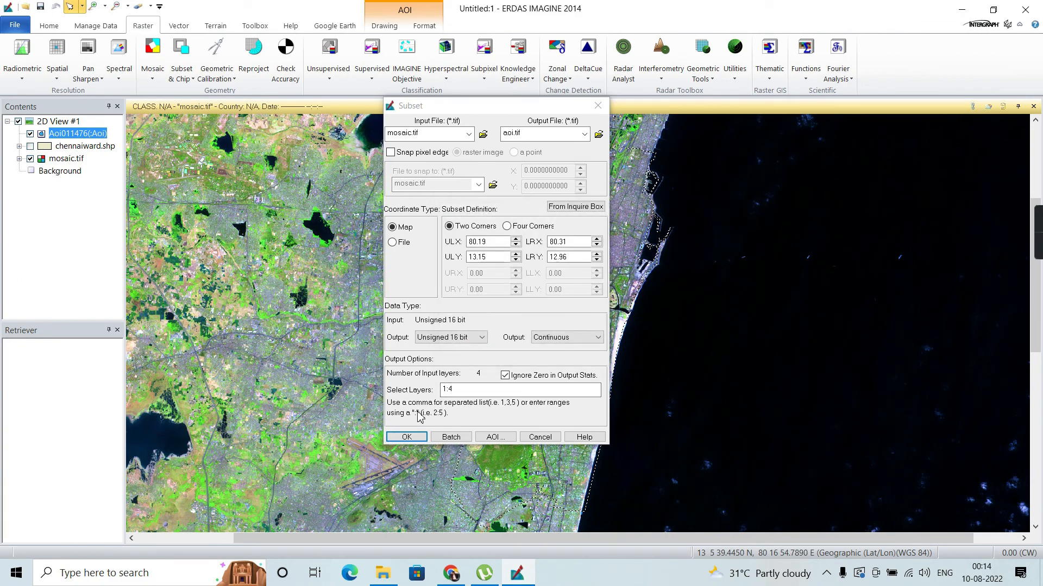
left_click(408, 437)
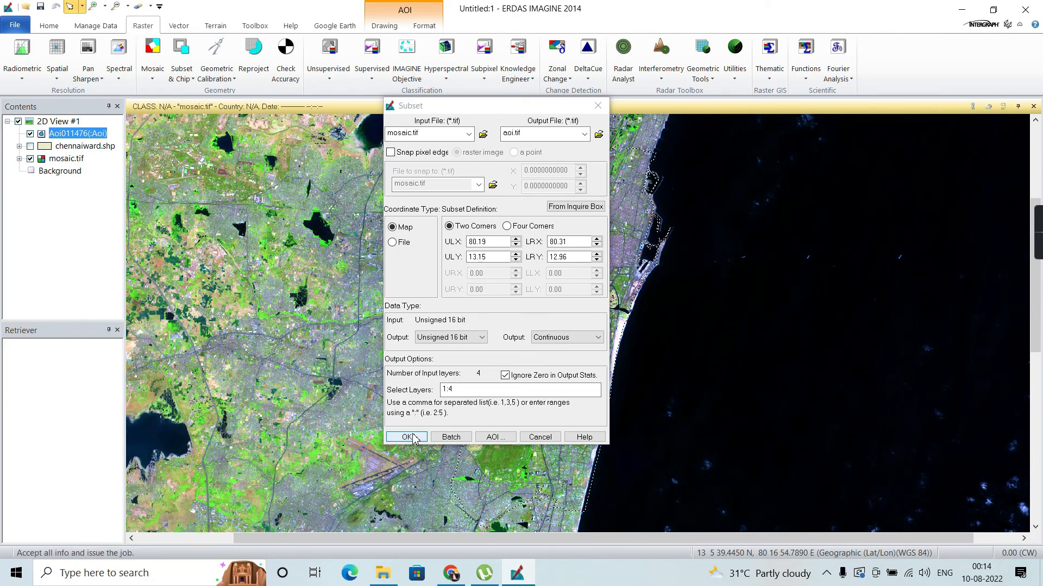
left_click(728, 365)
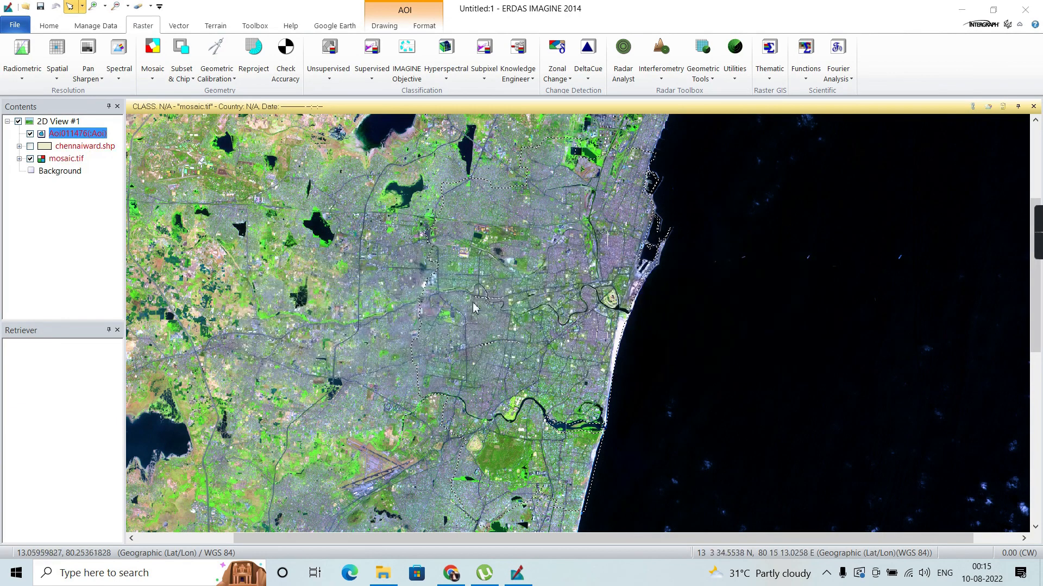
Step: Open the recently created raster aoi.tif from the liss folder in the 2D view
right_click(472, 226)
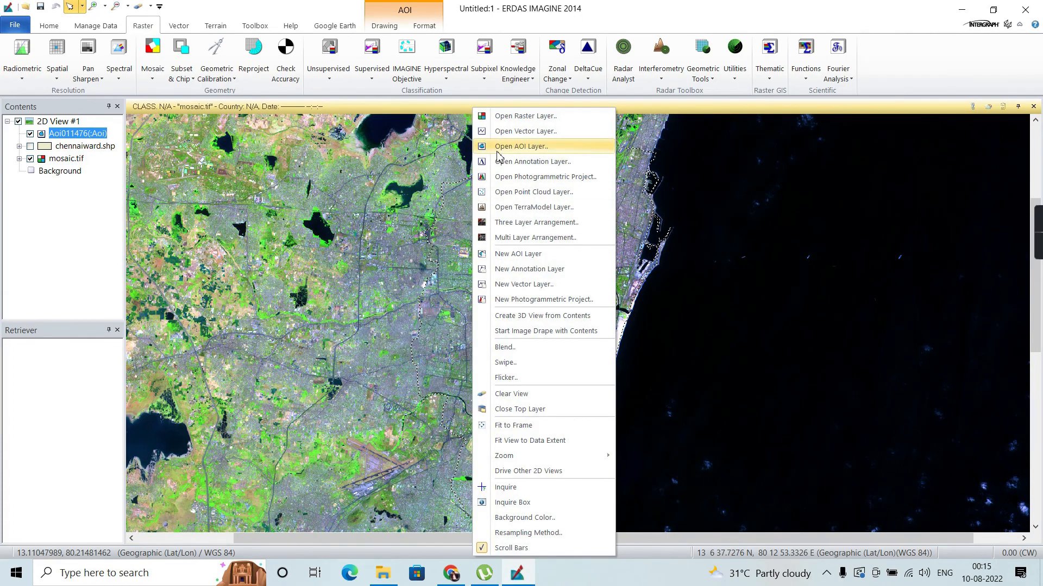
left_click(510, 117)
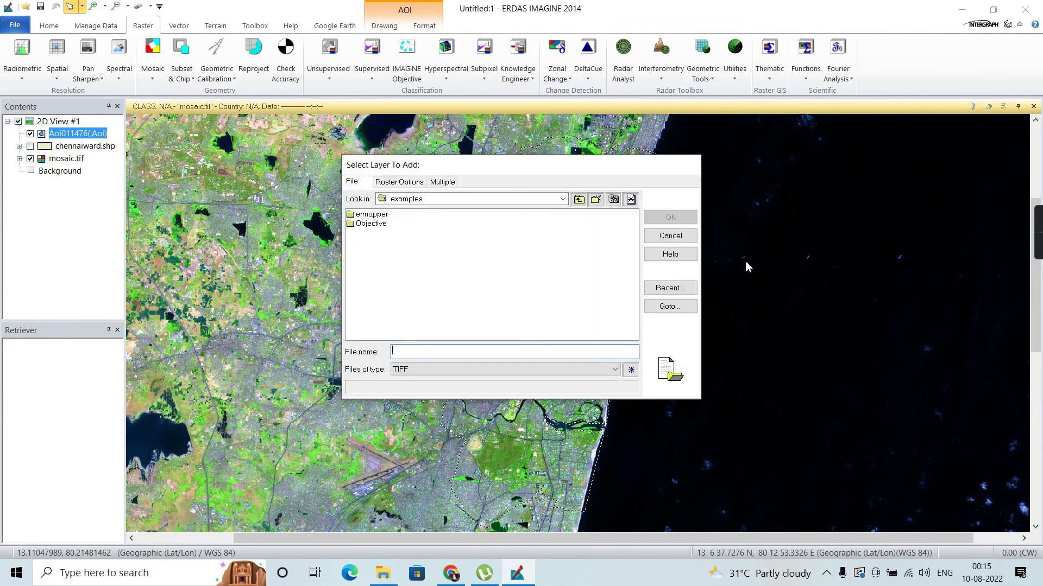
left_click(673, 286)
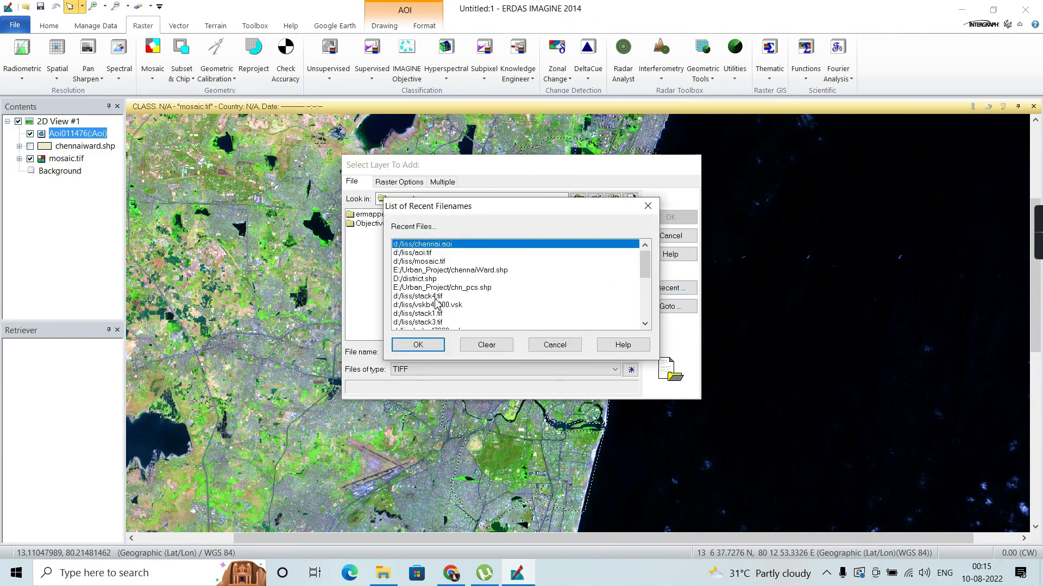
left_click(418, 253)
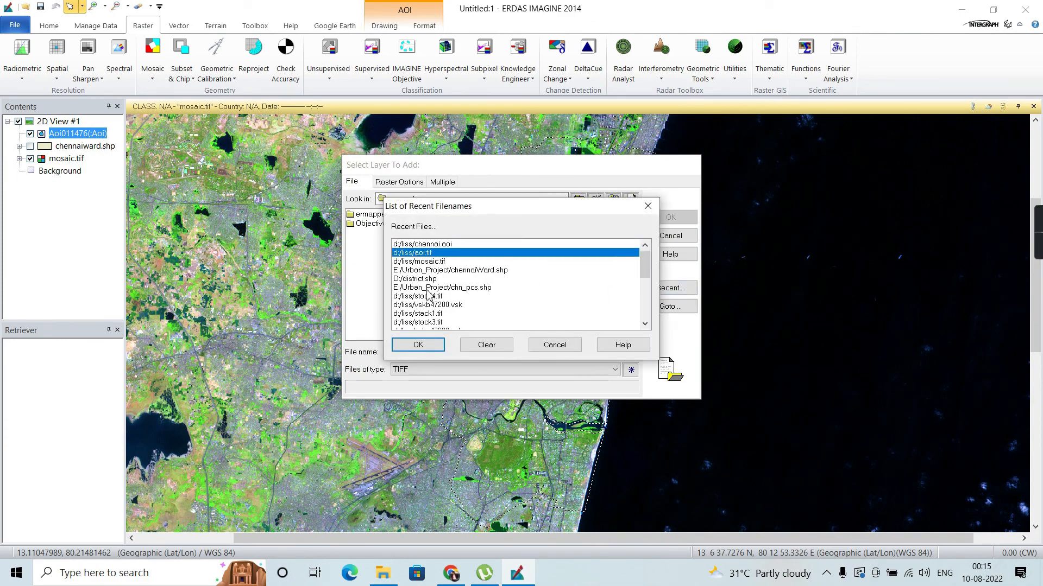
left_click(418, 344)
left_click(667, 218)
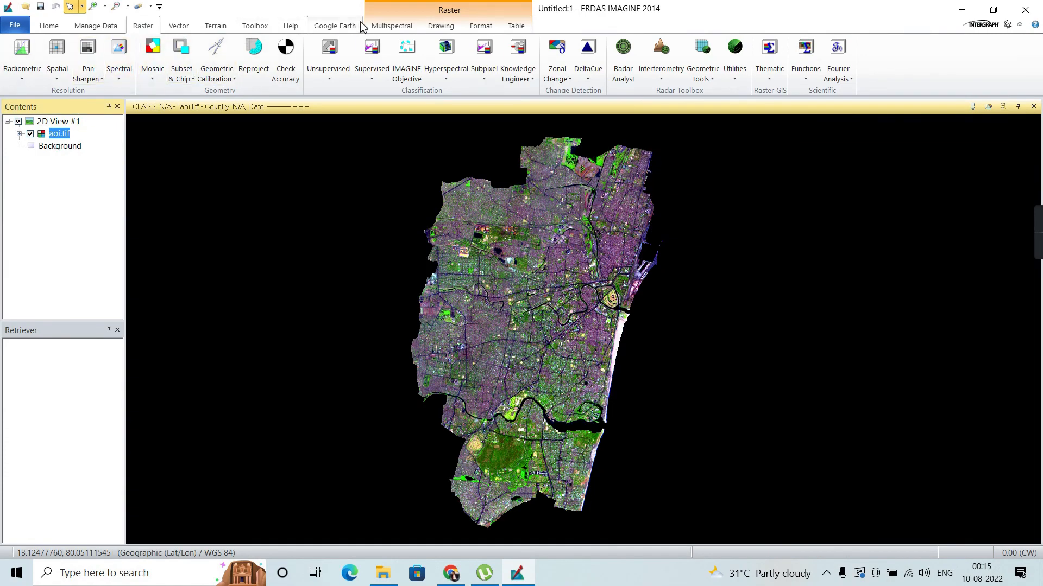
Step: Set the band combination of aoi.tif to Layer_3 for red, Layer_2 for green and Layer_1 for blue
left_click(382, 27)
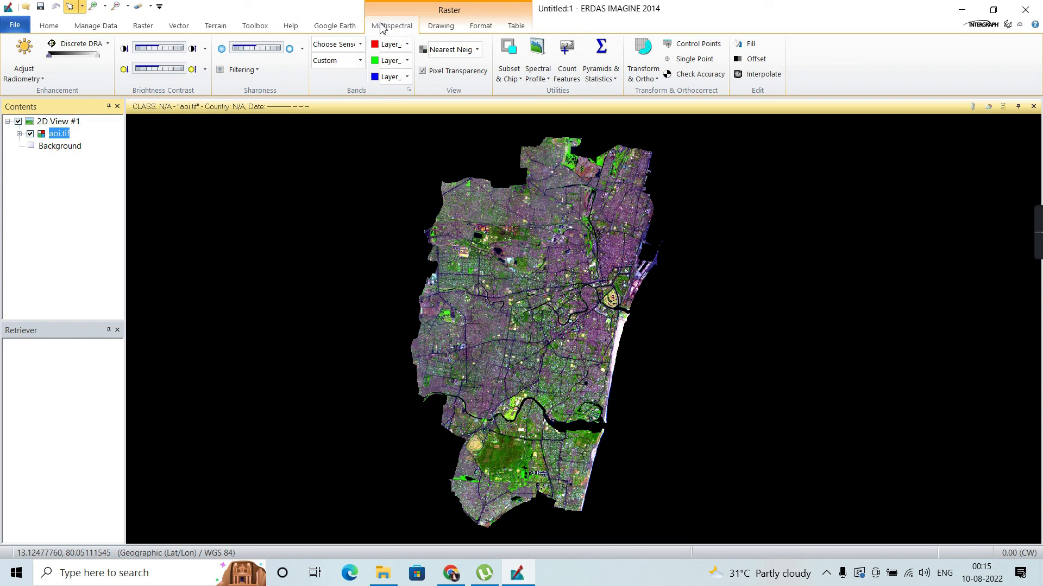
left_click(407, 45)
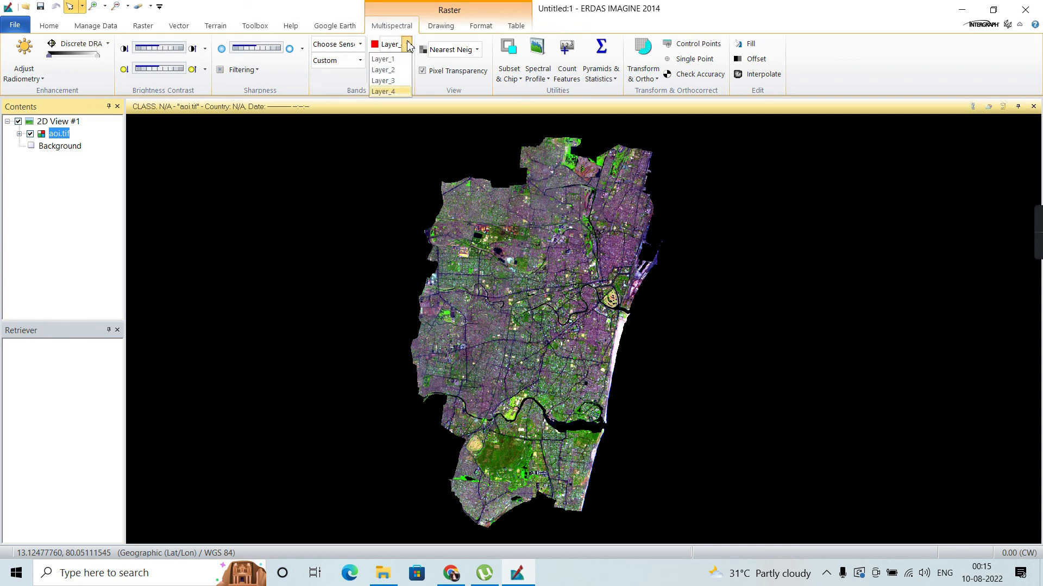
left_click(408, 45)
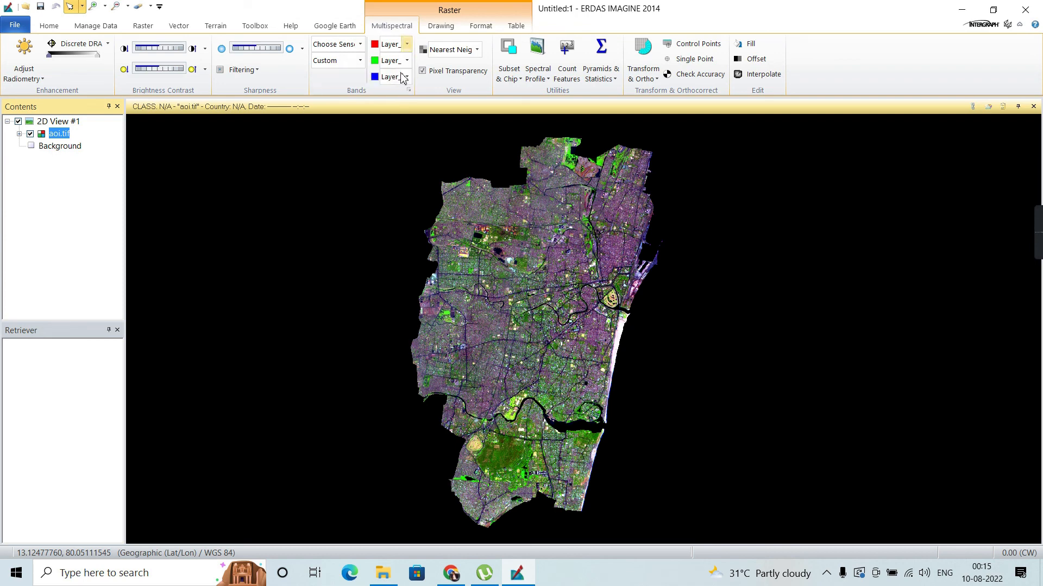
left_click(408, 61)
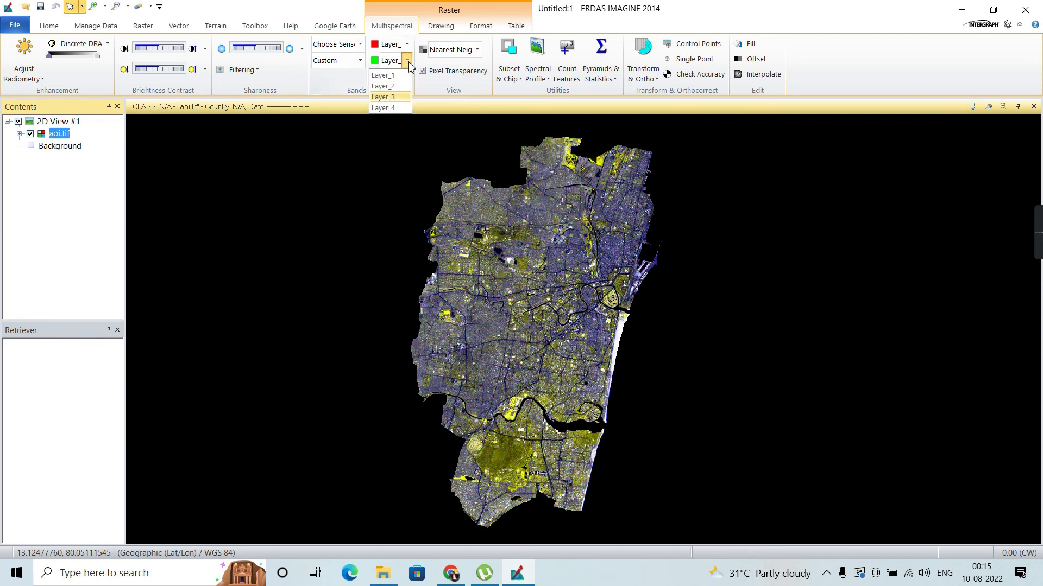
left_click(396, 87)
left_click(407, 78)
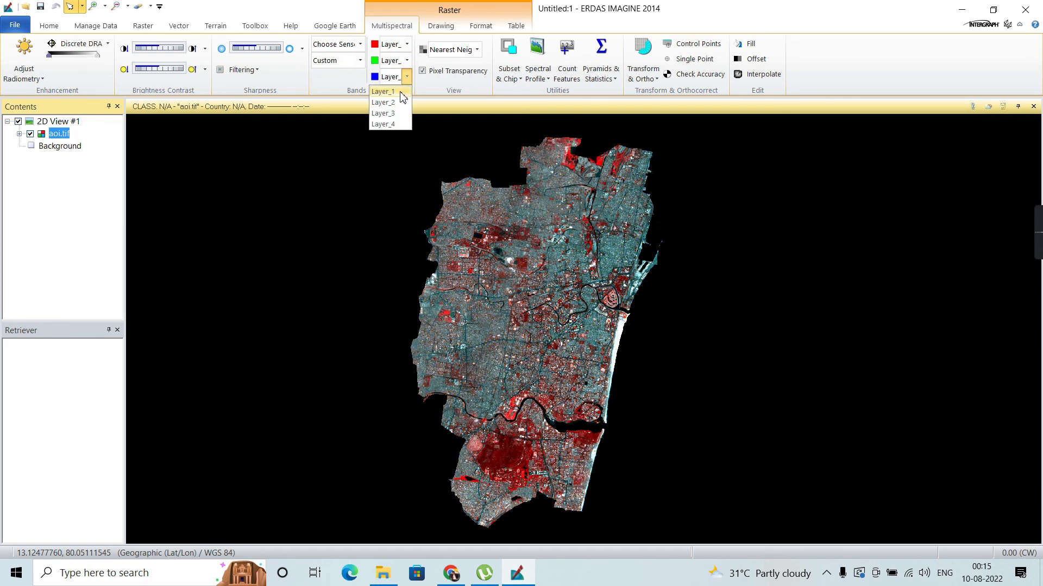
left_click(402, 98)
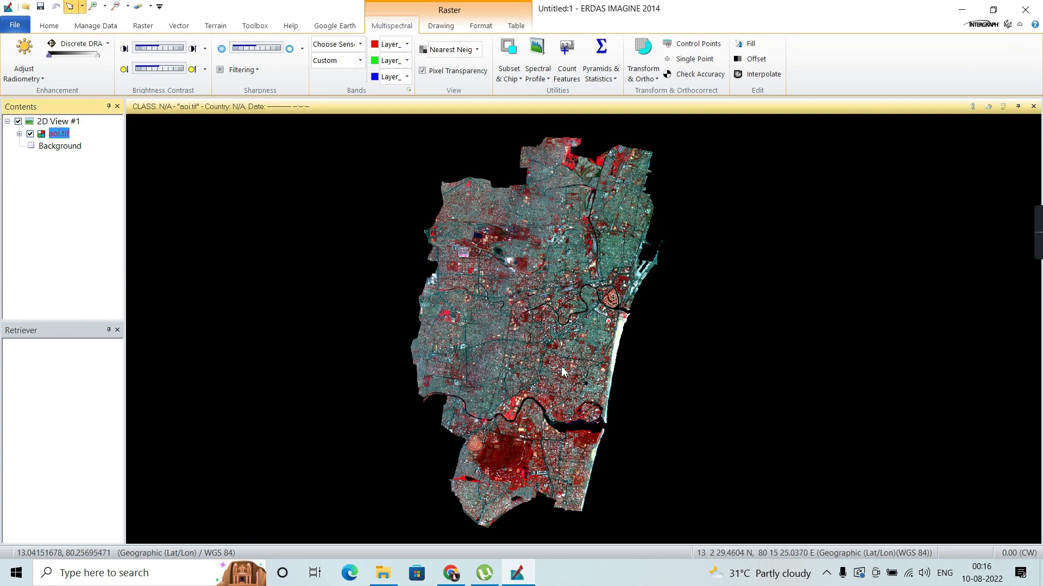
scroll(565, 267, "up", 2)
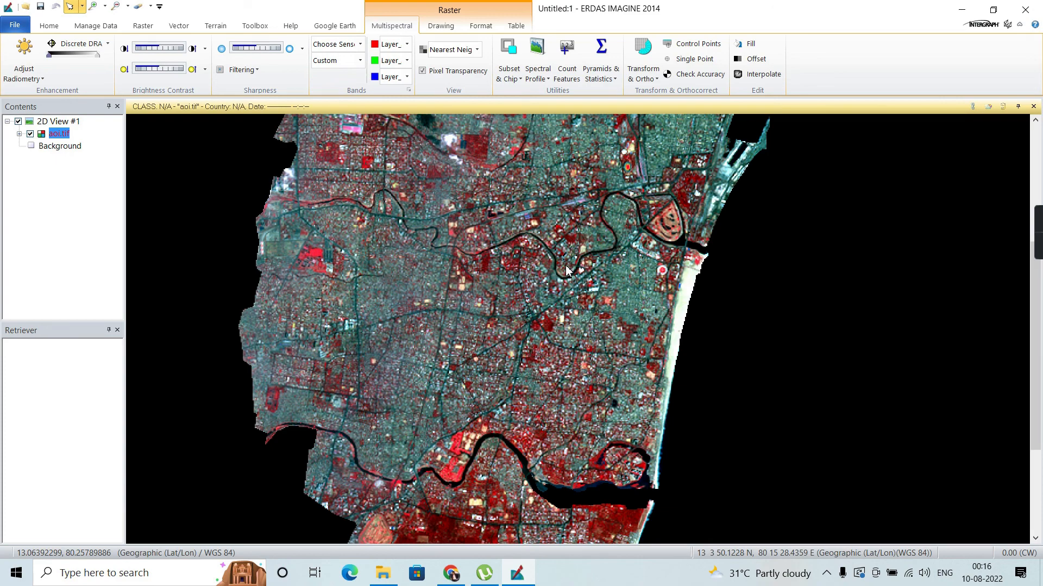
scroll(565, 265, "up", 4)
scroll(565, 265, "down", 5)
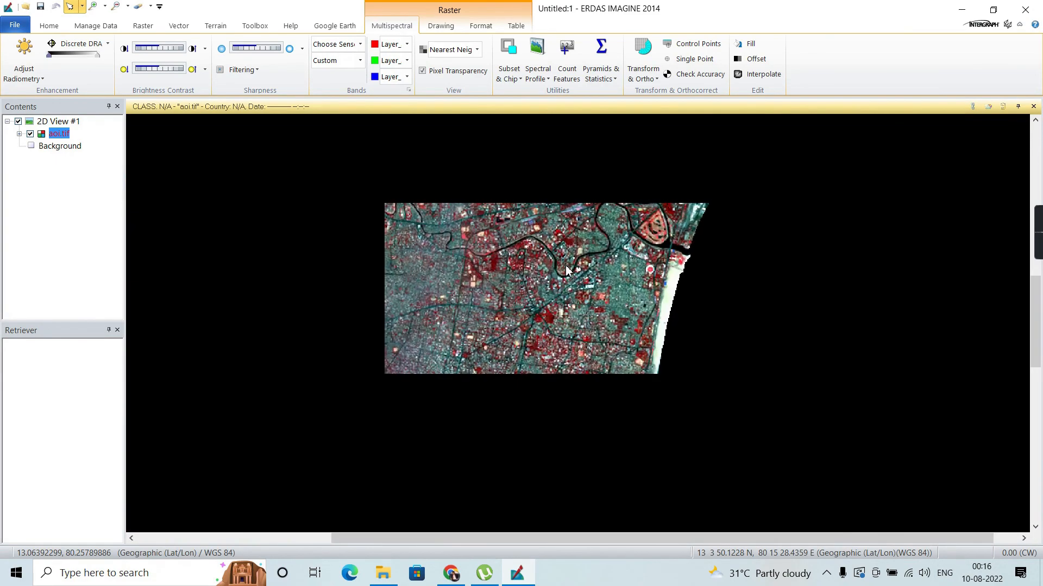